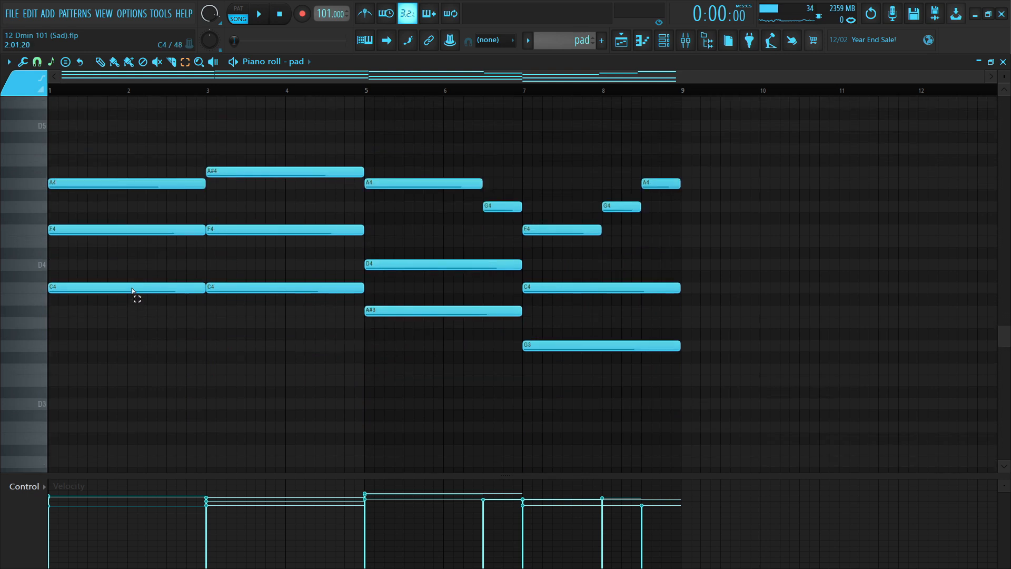
# Examine the A4, F4 and C4 notes of the first pad chord by marking them in the piano roll
pyautogui.scroll(1, 132, 263)
pyautogui.scroll(2, 101, 80)
pyautogui.moveTo(117, 80); pyautogui.dragTo(98, 80)
pyautogui.moveTo(130, 162); pyautogui.dragTo(371, 392)
pyautogui.click(327, 400)
pyautogui.moveTo(310, 172); pyautogui.dragTo(335, 250)
pyautogui.keyDown('ctrl'); pyautogui.click(335, 240); pyautogui.keyUp('ctrl')
pyautogui.moveTo(331, 205); pyautogui.dragTo(338, 225)
pyautogui.keyDown('ctrl'); pyautogui.click(346, 245); pyautogui.keyUp('ctrl')
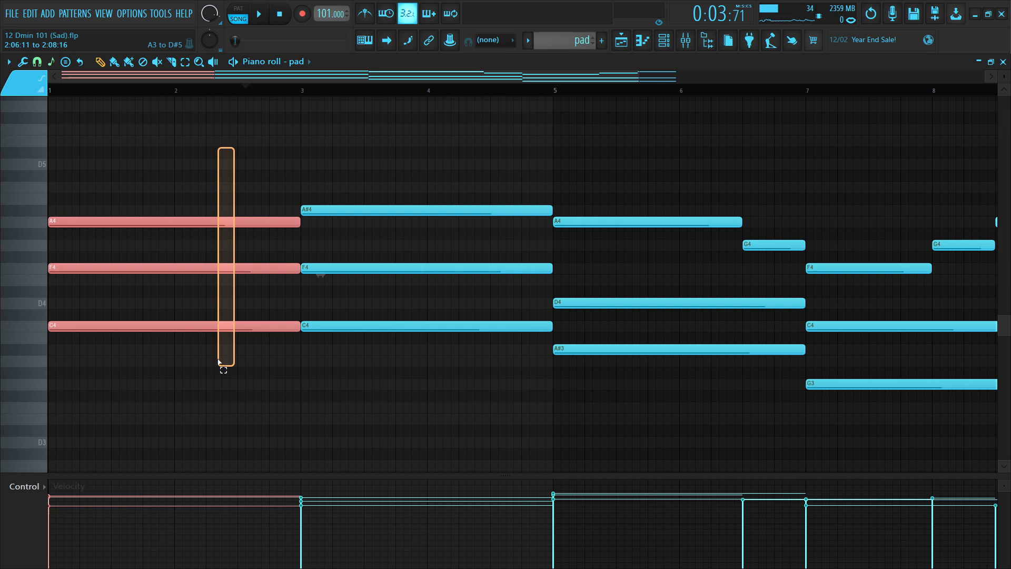
# Play the pad from the middle of bar 2 to hear the change into the chord at bar 3
pyautogui.moveTo(221, 368); pyautogui.dragTo(235, 370)
pyautogui.moveTo(360, 124); pyautogui.dragTo(391, 367)
pyautogui.keyDown('ctrl'); pyautogui.click(342, 132); pyautogui.keyUp('ctrl')
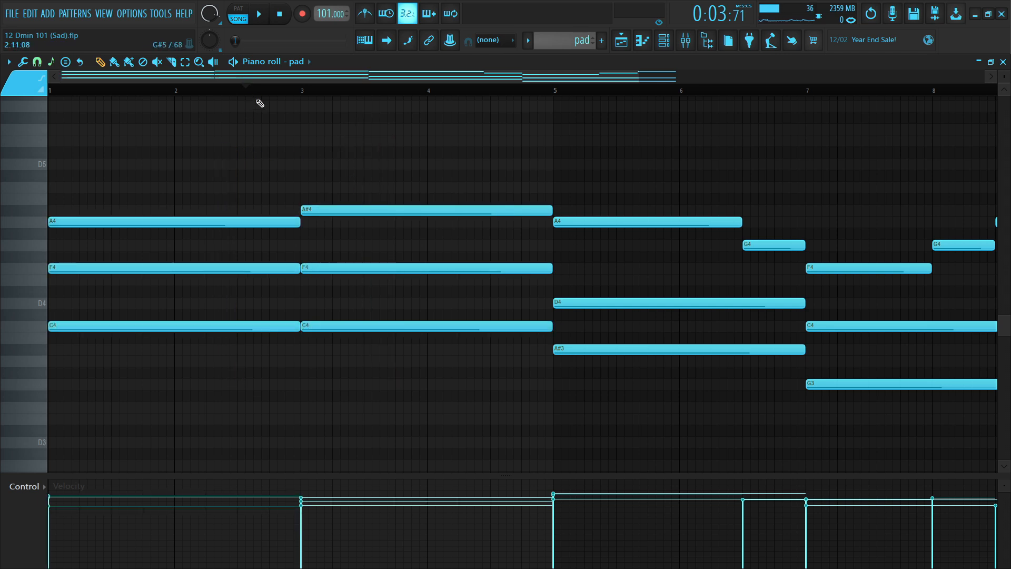
pyautogui.press('space')
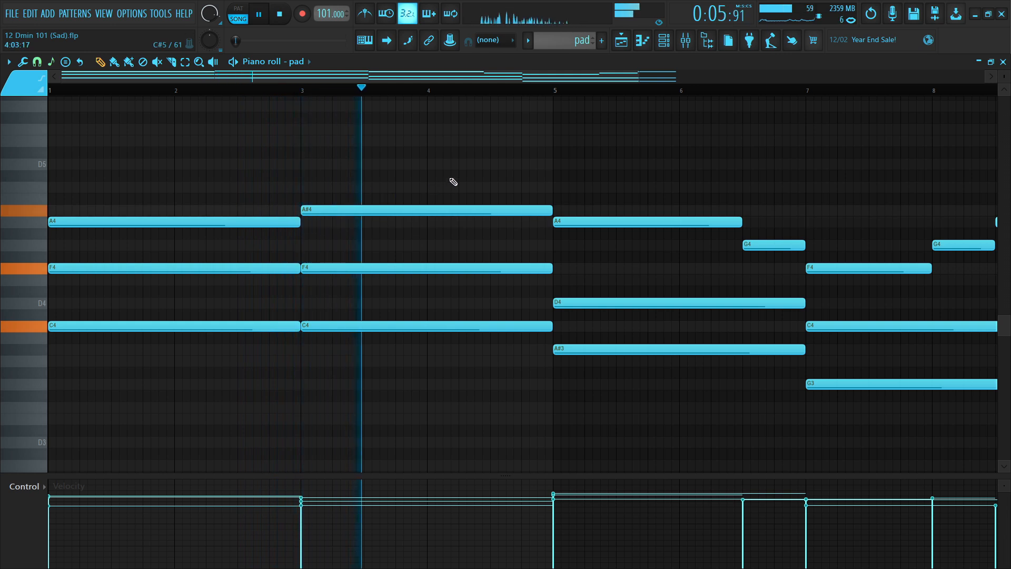
pyautogui.press('space')
# Marquee-select the third and fourth pad chords in bars 5 to 9 and clear the selection
pyautogui.moveTo(272, 183); pyautogui.dragTo(333, 236)
pyautogui.keyDown('ctrl'); pyautogui.click(366, 231); pyautogui.keyUp('ctrl')
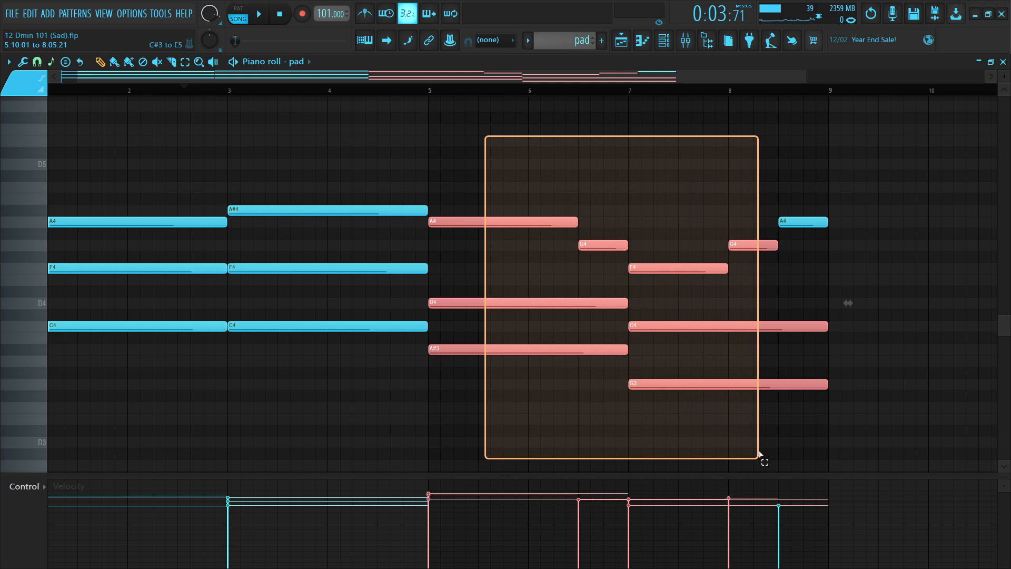
pyautogui.keyDown('ctrl'); pyautogui.click(575, 129); pyautogui.keyUp('ctrl')
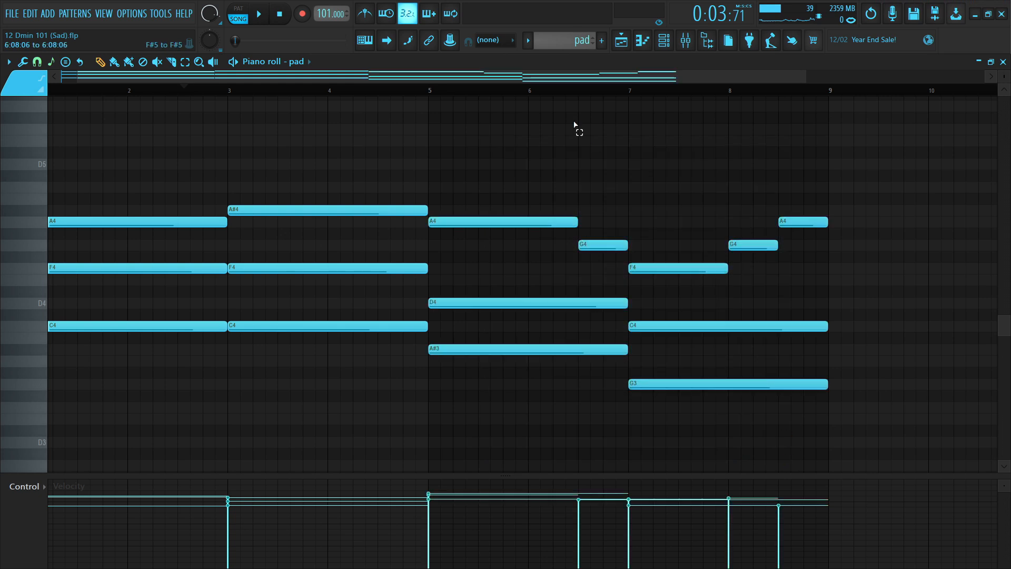
pyautogui.moveTo(505, 124); pyautogui.dragTo(643, 397)
pyautogui.keyDown('ctrl'); pyautogui.click(435, 99); pyautogui.keyUp('ctrl')
# Play the pad chord progression from bar 5
pyautogui.scroll(3, 435, 99)
pyautogui.scroll(-3, 436, 98)
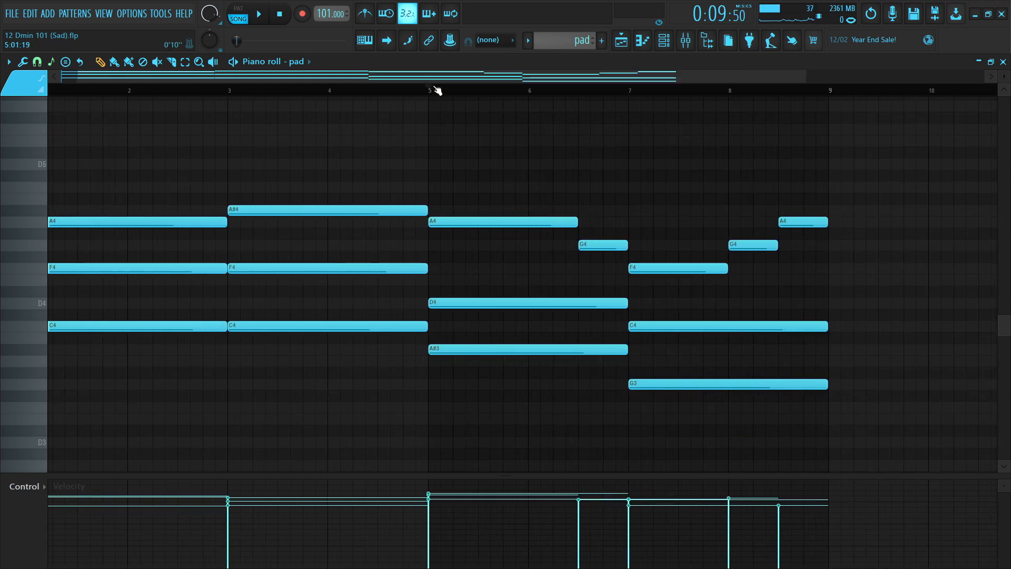
pyautogui.scroll(2, 459, 97)
pyautogui.press('space')
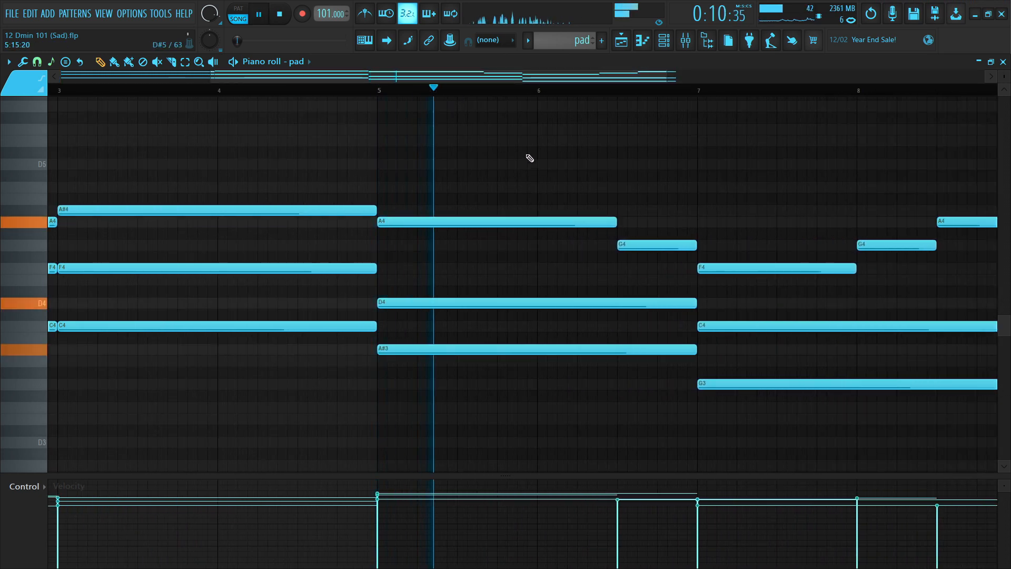
# Play the last pad chord from bar 7, and its ending from bar 8
pyautogui.click(708, 100)
pyautogui.scroll(-2, 706, 97)
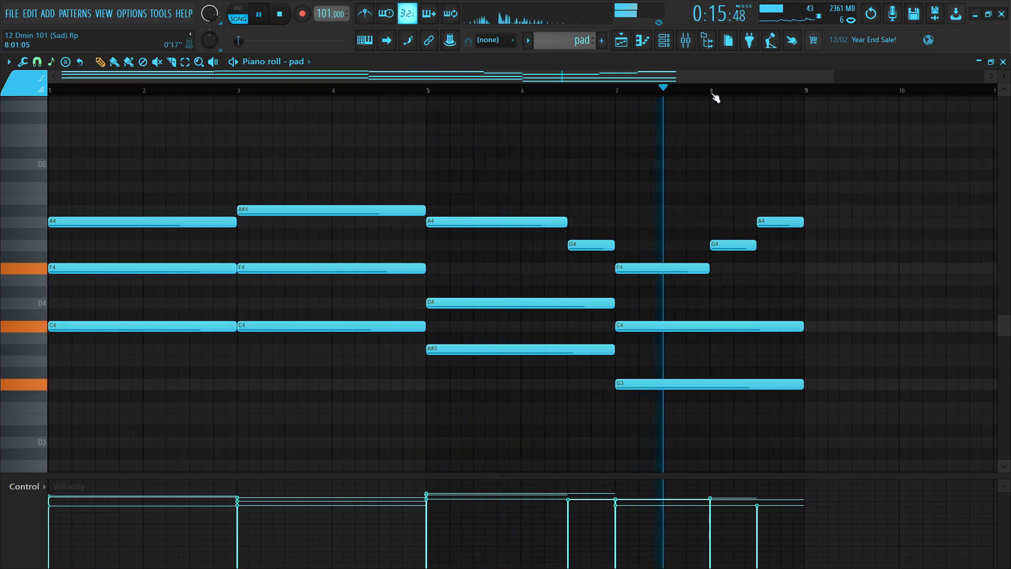
pyautogui.press('space')
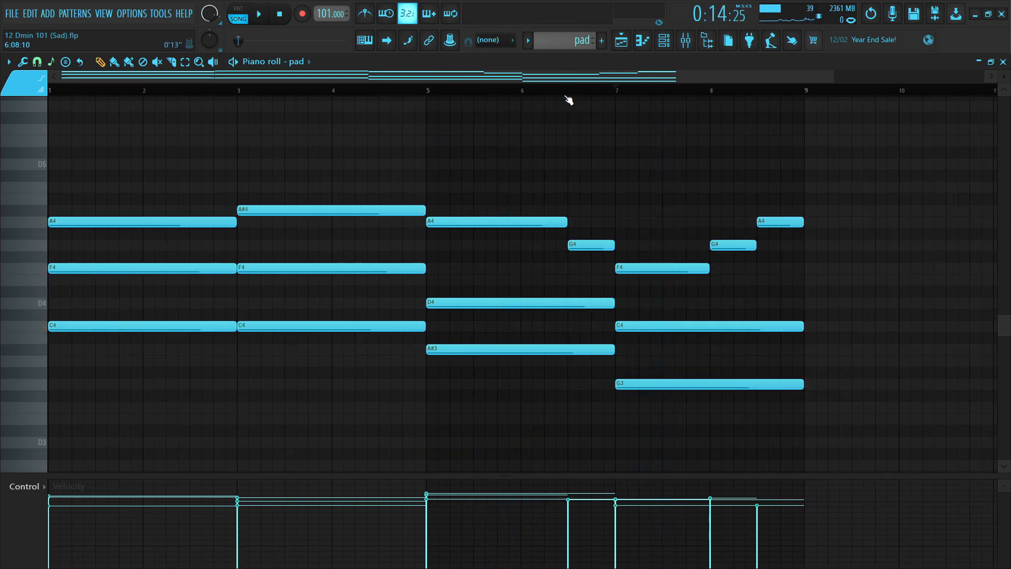
pyautogui.press('space')
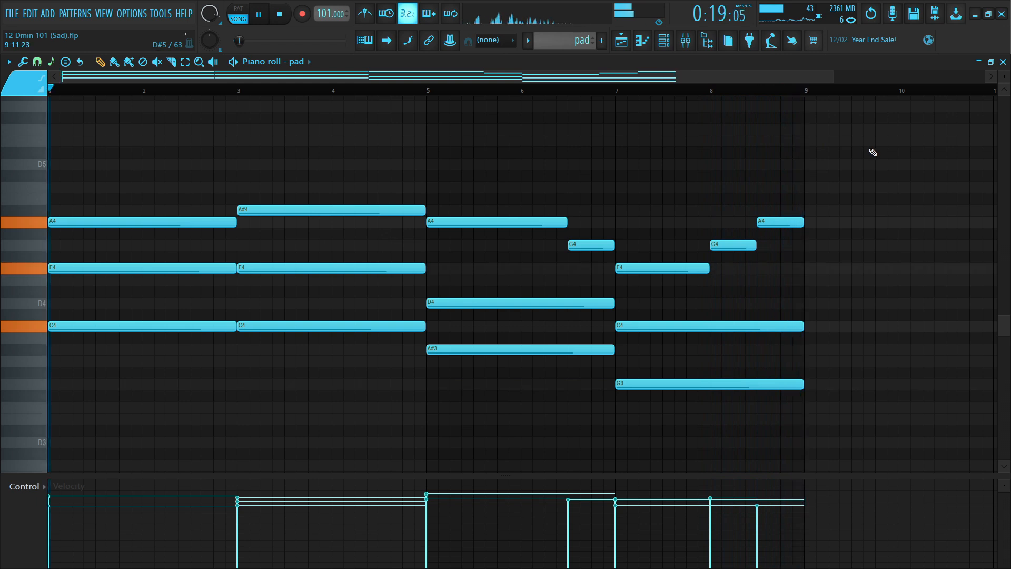
pyautogui.press('space')
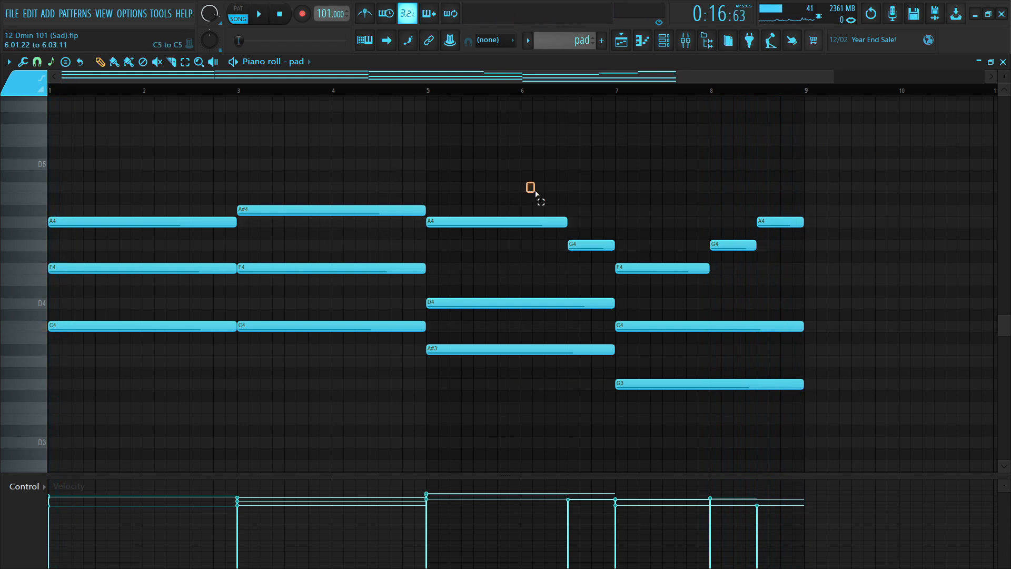
# Check the pad channel and marquee the whole pad progression across bars 1 to 9
pyautogui.click(664, 40)
pyautogui.click(361, 171)
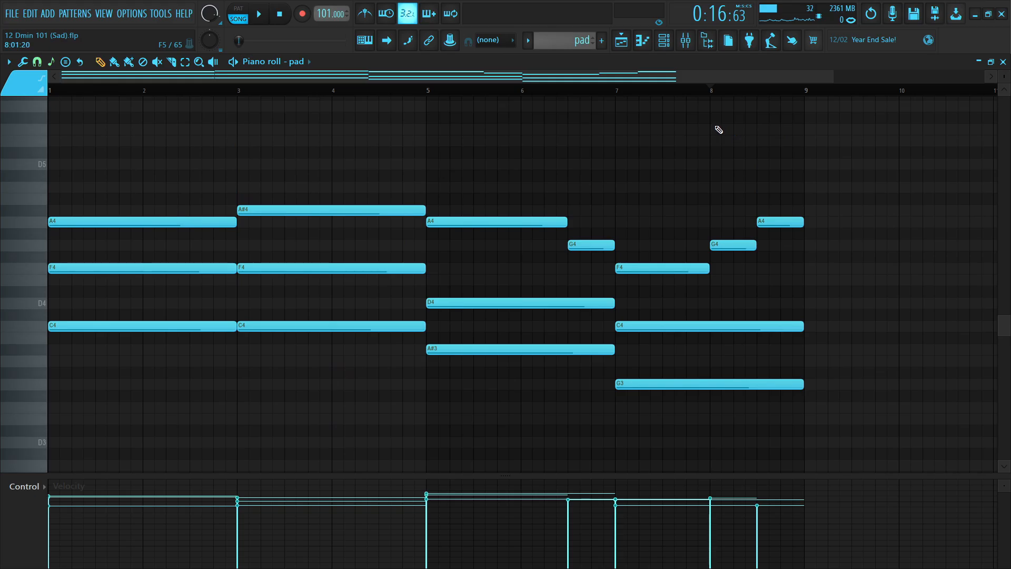
pyautogui.scroll(-3, 314, 289)
pyautogui.scroll(2, 197, 146)
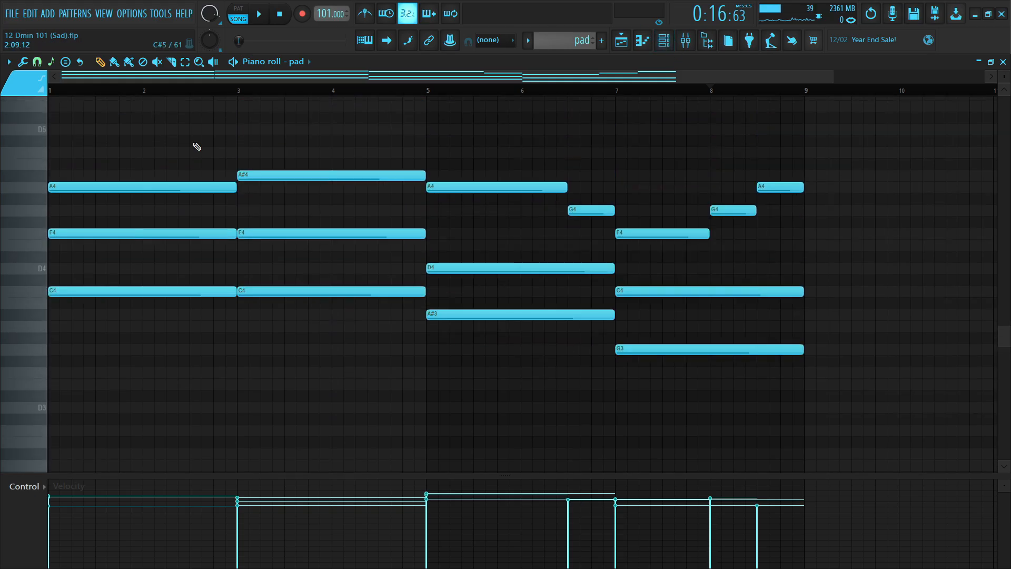
pyautogui.moveTo(194, 137); pyautogui.dragTo(823, 448)
pyautogui.click(520, 409)
# Return to the playlist and inspect the Crystalline reverb on the pad's mixer track
pyautogui.click(1003, 61)
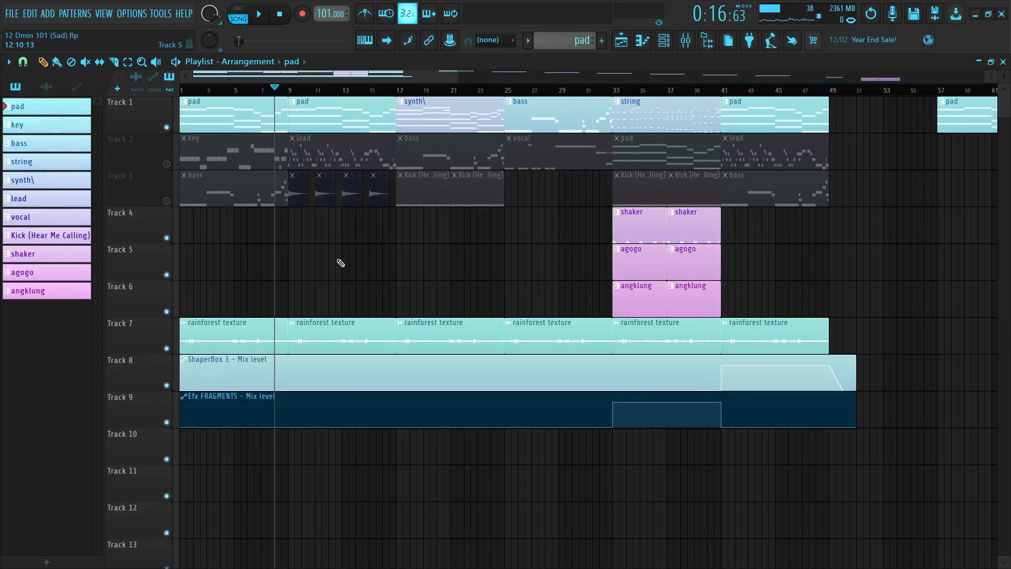
pyautogui.press('space')
pyautogui.click(686, 40)
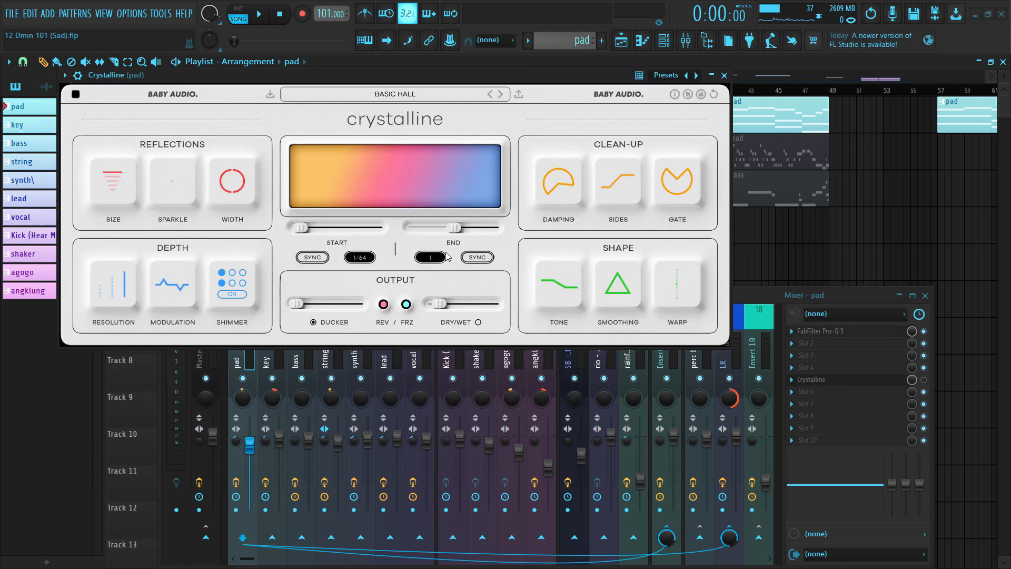
pyautogui.click(725, 76)
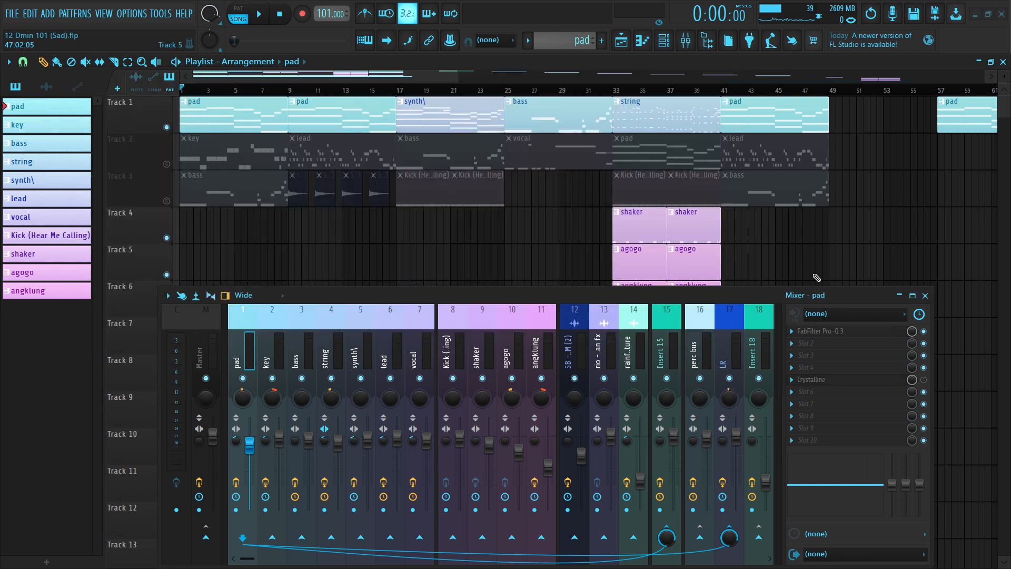
# Play the arrangement from the start to hear the pad through its mixer effects, and stop it
pyautogui.press('space')
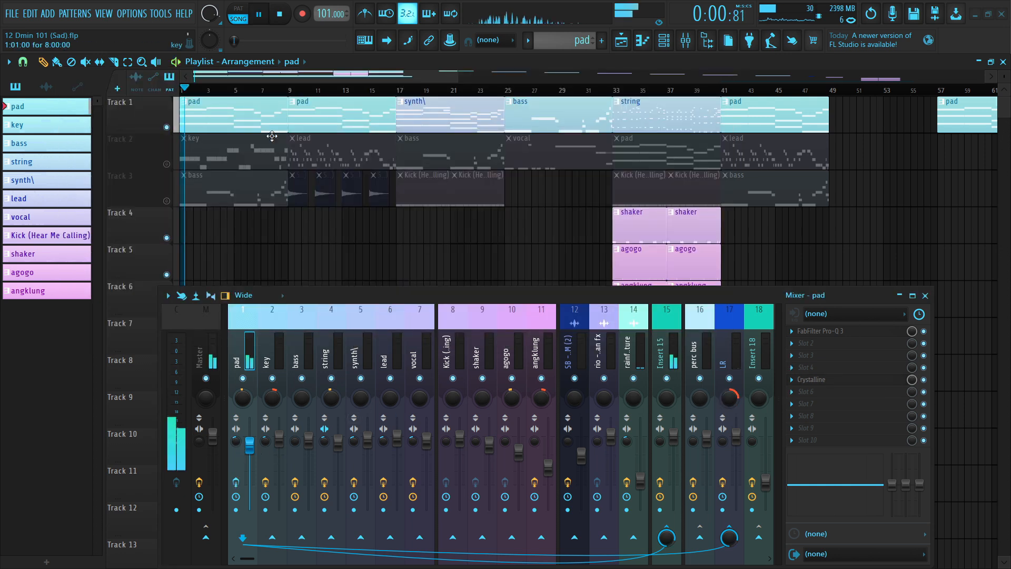
pyautogui.press('space')
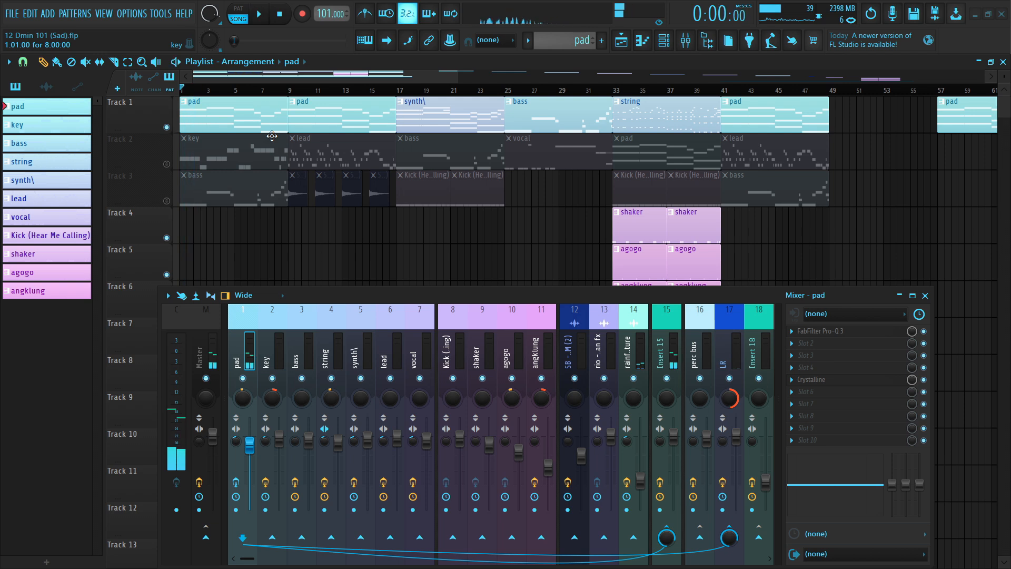
pyautogui.press('space')
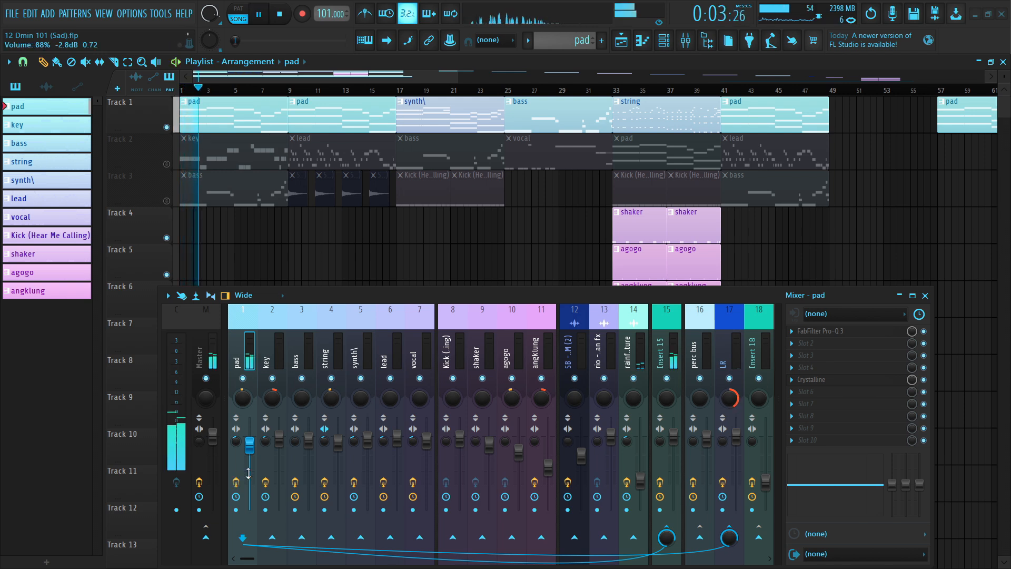
pyautogui.press('space')
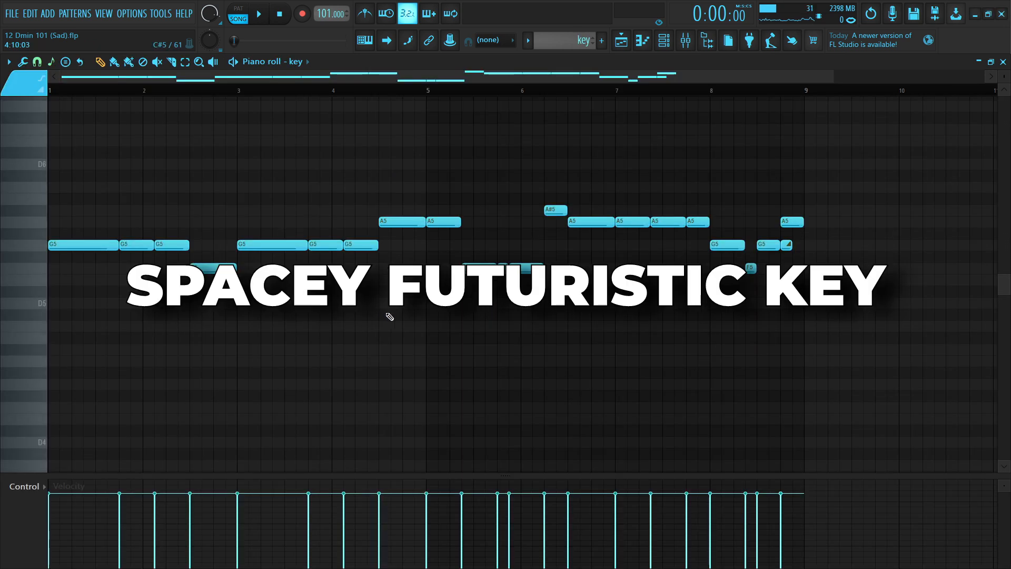
# Inspect the sample loaded in the key channel's sampler, and close it to return to the key notes
pyautogui.click(664, 40)
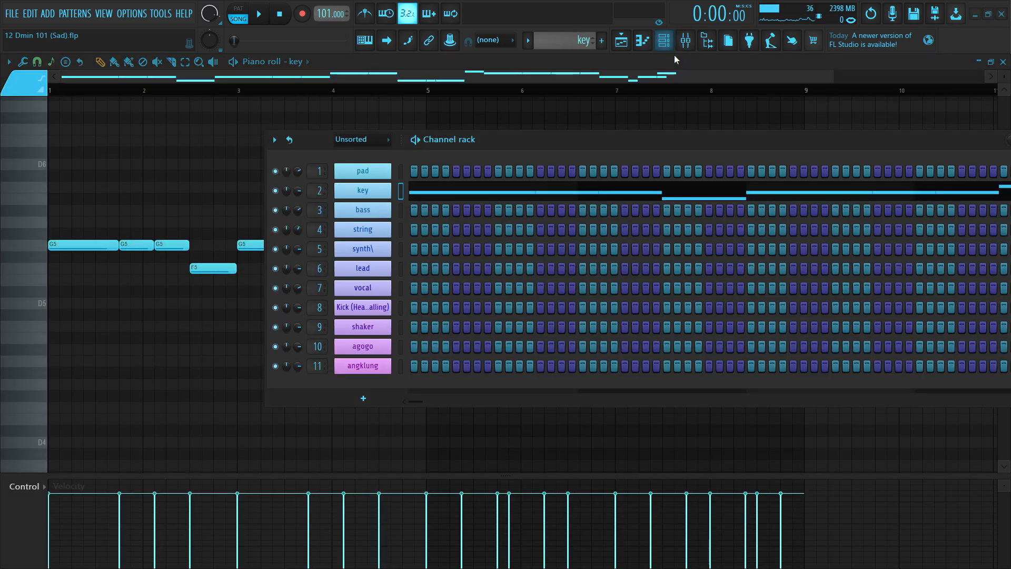
pyautogui.click(363, 190)
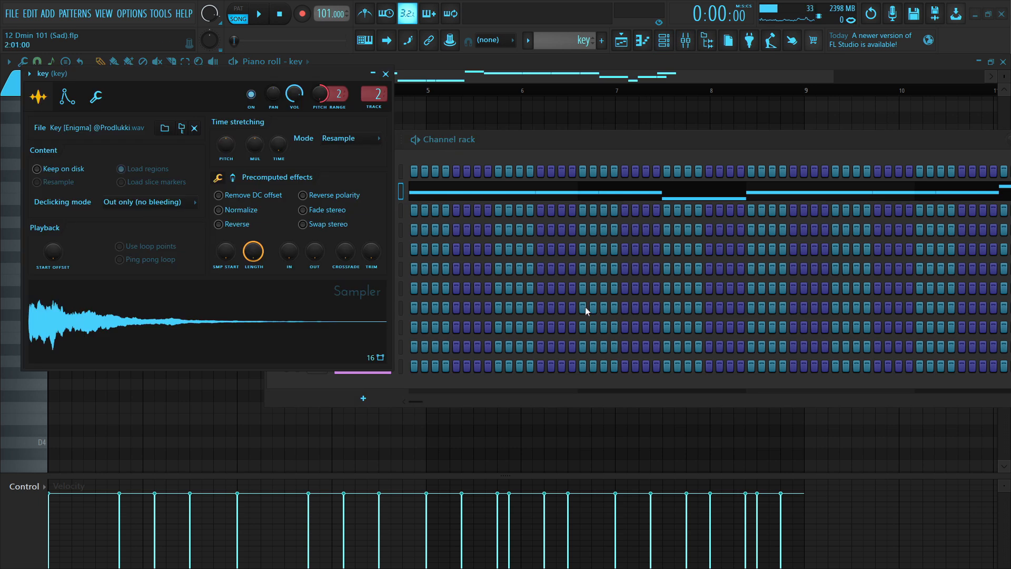
pyautogui.click(385, 73)
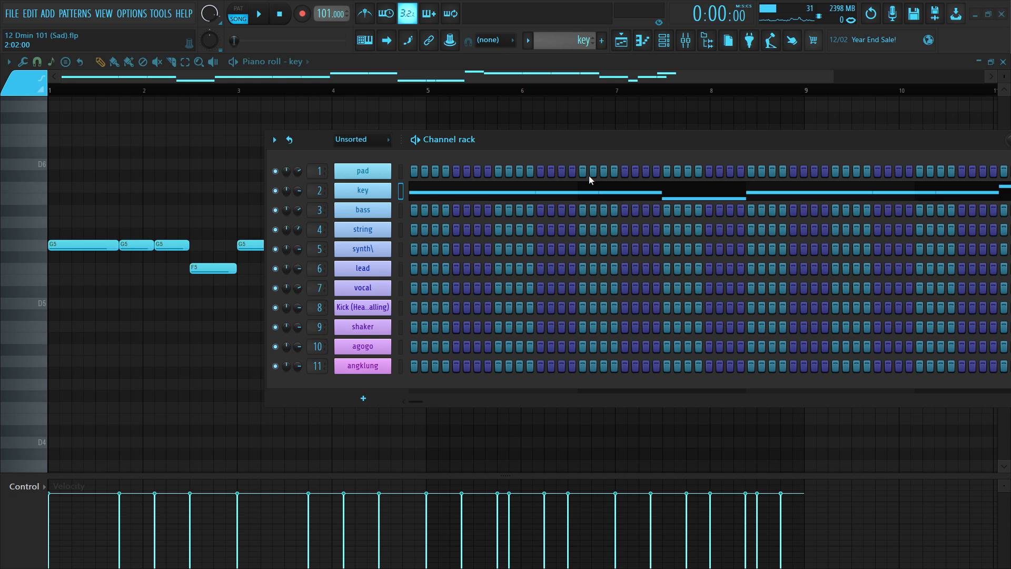
pyautogui.click(666, 42)
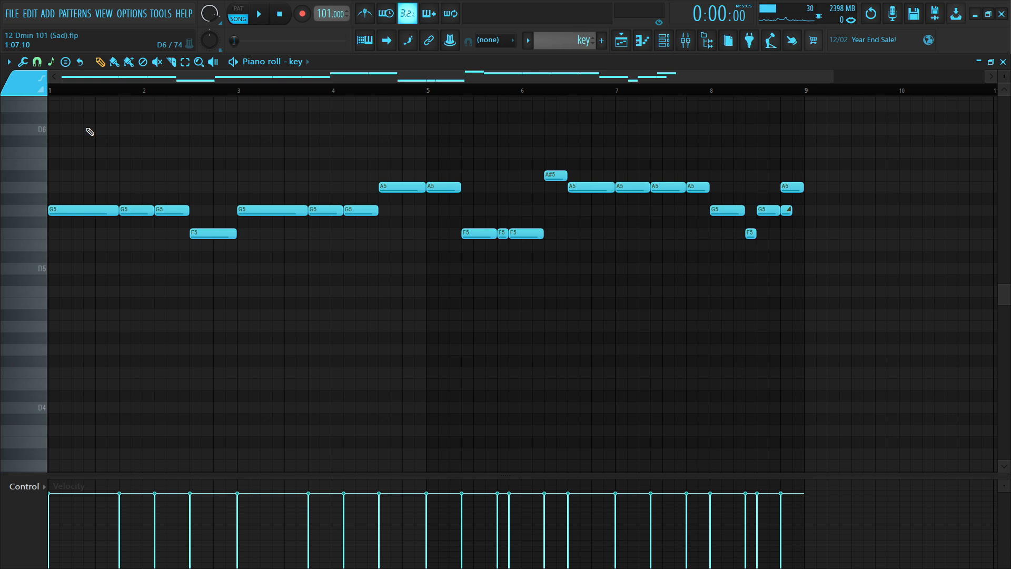
# Switch playback to pattern mode and play the key melody's closing notes in bar 8
pyautogui.press('space')
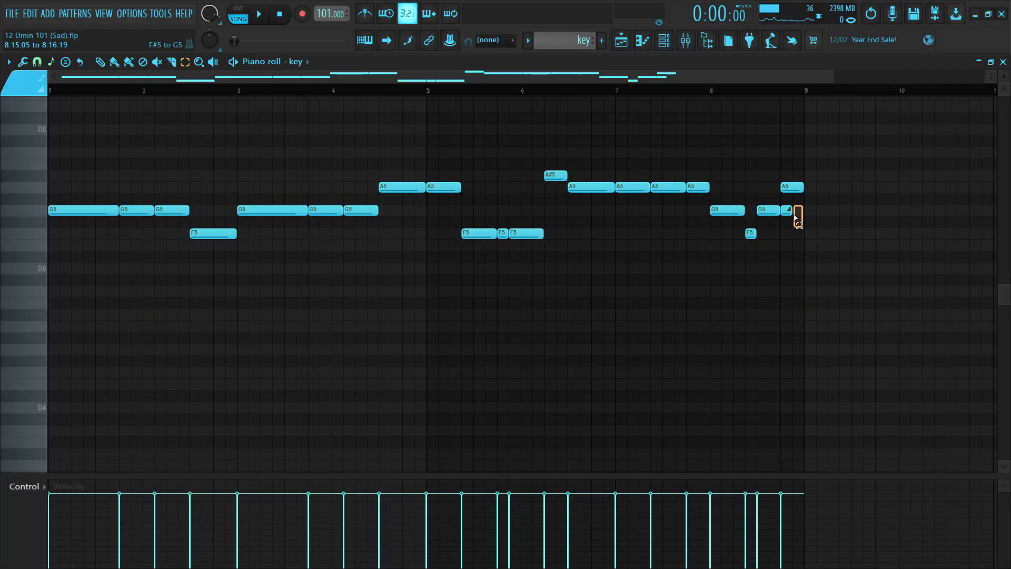
pyautogui.moveTo(798, 215); pyautogui.dragTo(788, 221)
pyautogui.keyDown('ctrl'); pyautogui.click(780, 89); pyautogui.keyUp('ctrl')
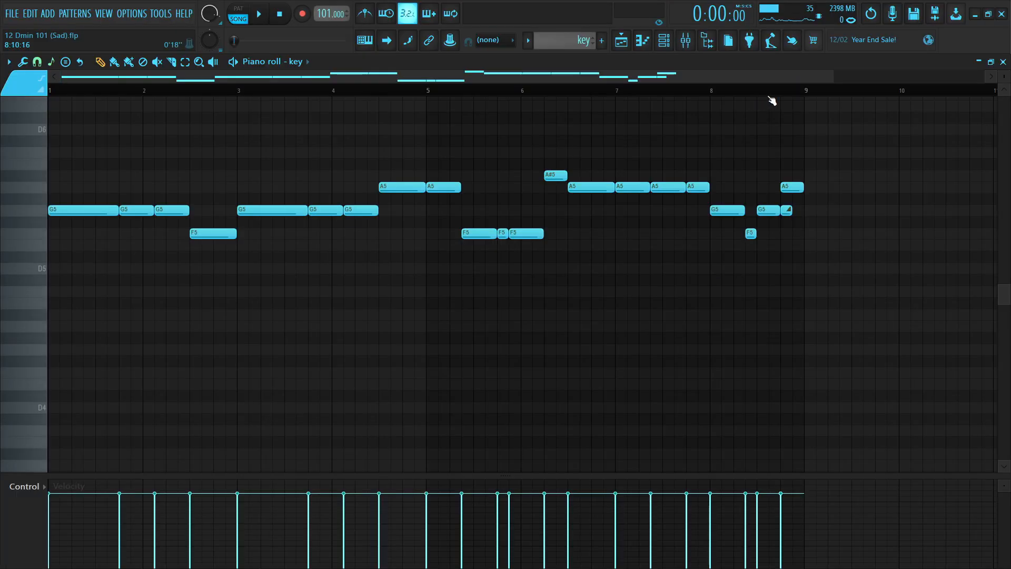
pyautogui.click(807, 29)
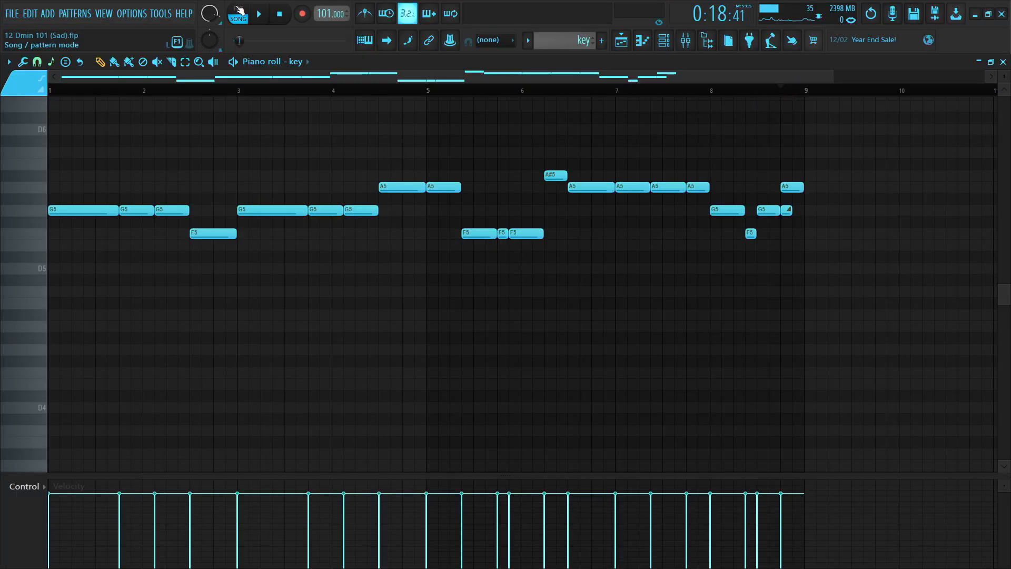
pyautogui.click(244, 13)
pyautogui.press('space')
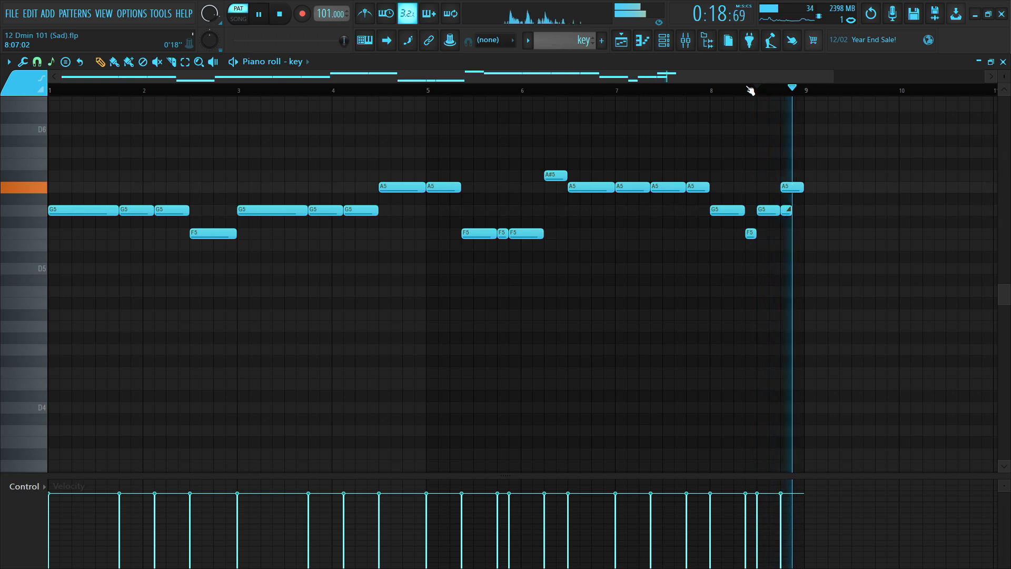
pyautogui.press('space')
# Inspect the FabFilter Pro-Q 3 and ValhallaVintageVerb effects on the key's mixer track, and play the key pattern
pyautogui.press('Return')
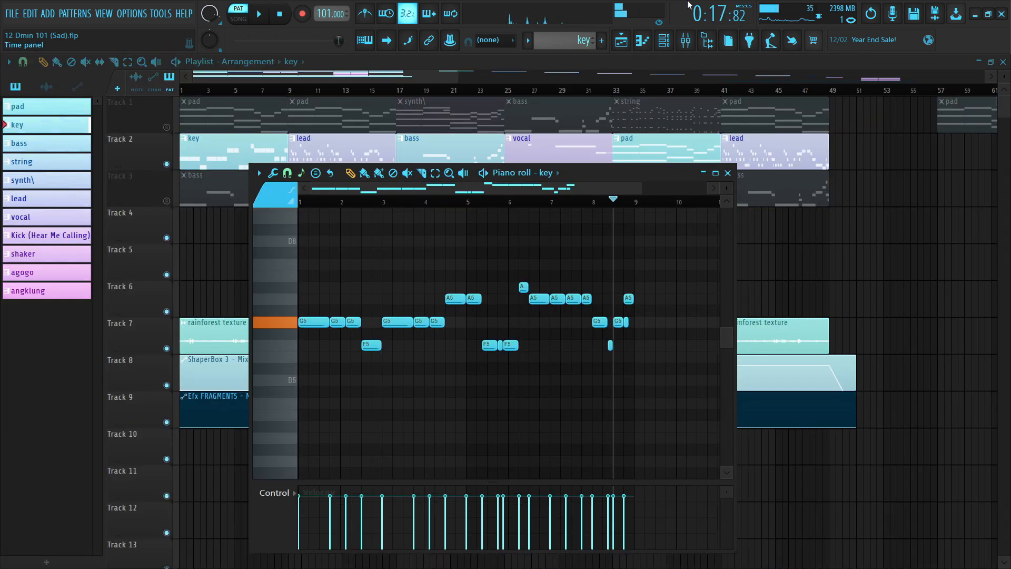
pyautogui.press('Return')
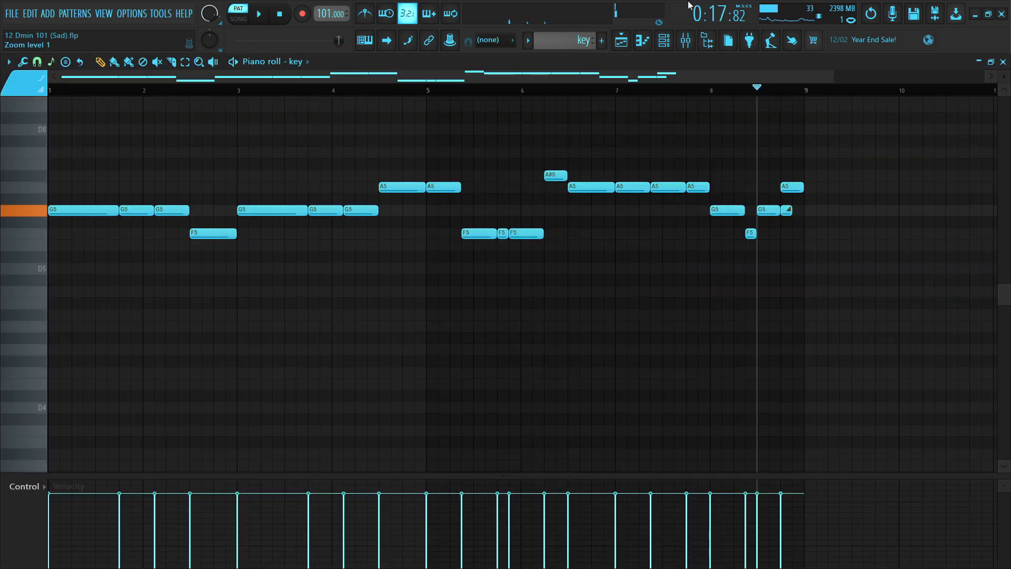
pyautogui.click(1003, 62)
pyautogui.press('F9')
pyautogui.click(826, 333)
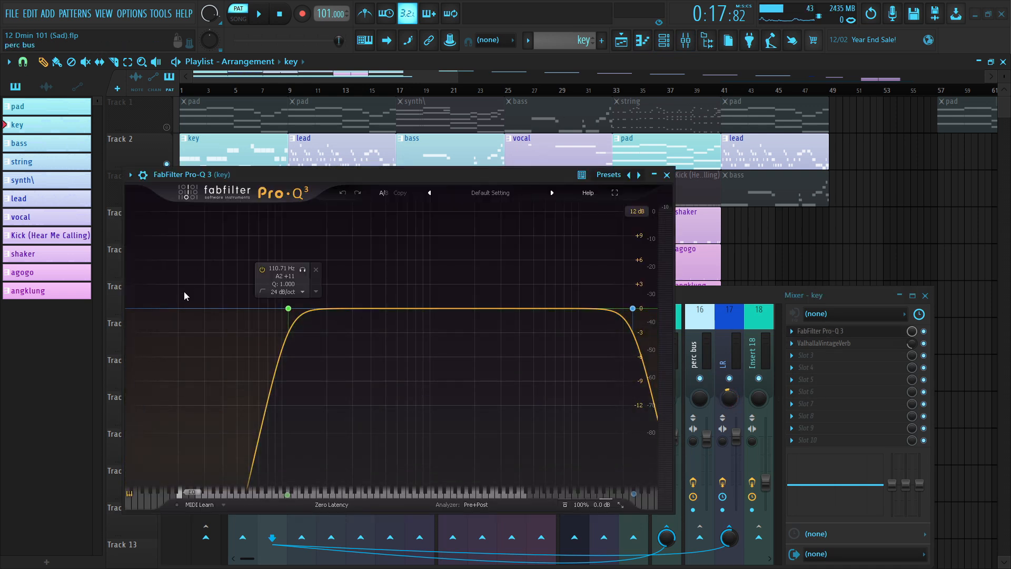
pyautogui.click(843, 343)
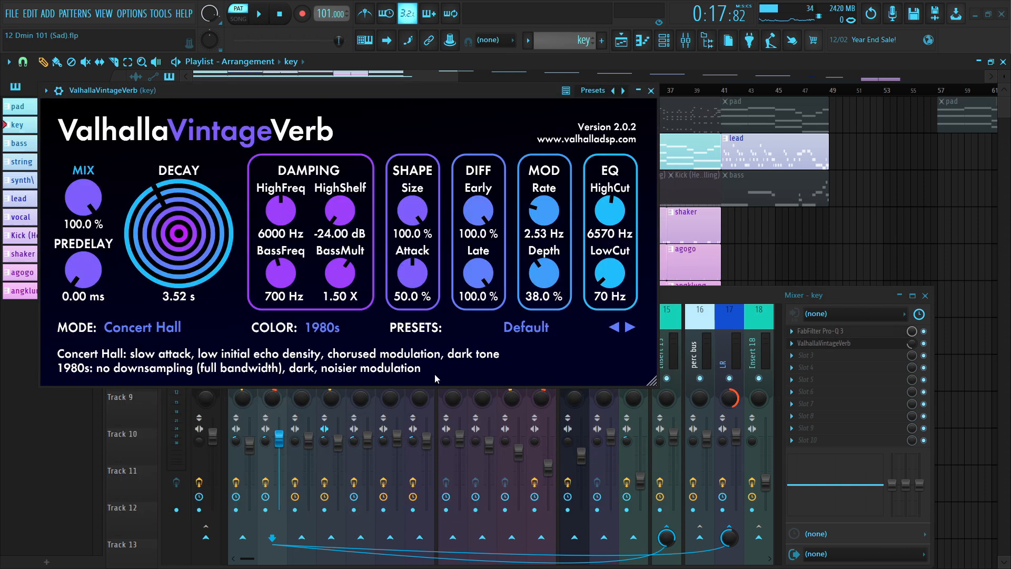
pyautogui.click(651, 91)
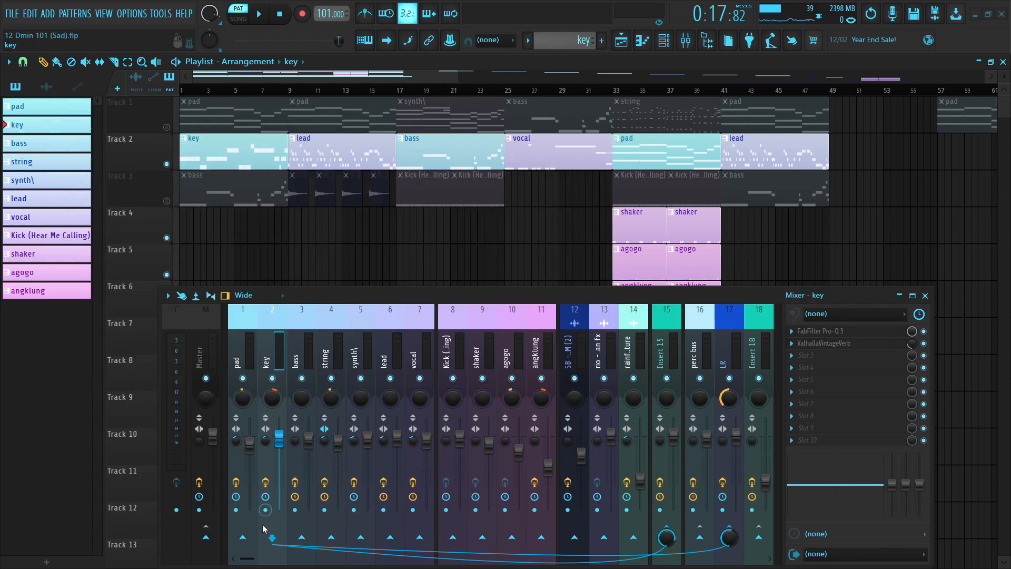
pyautogui.press('space')
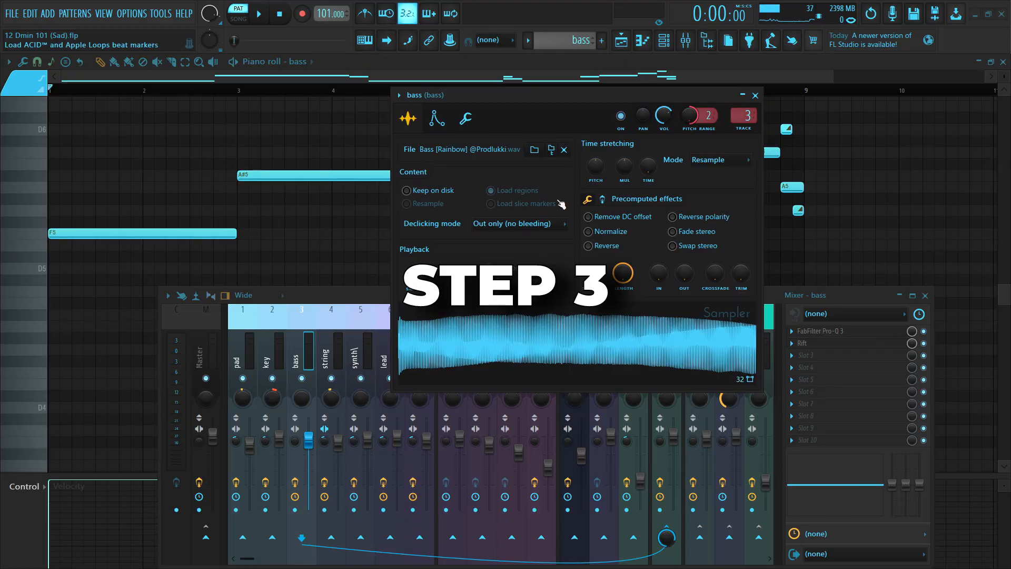
# Preview the bass sample in its sampler channel
pyautogui.click(540, 351)
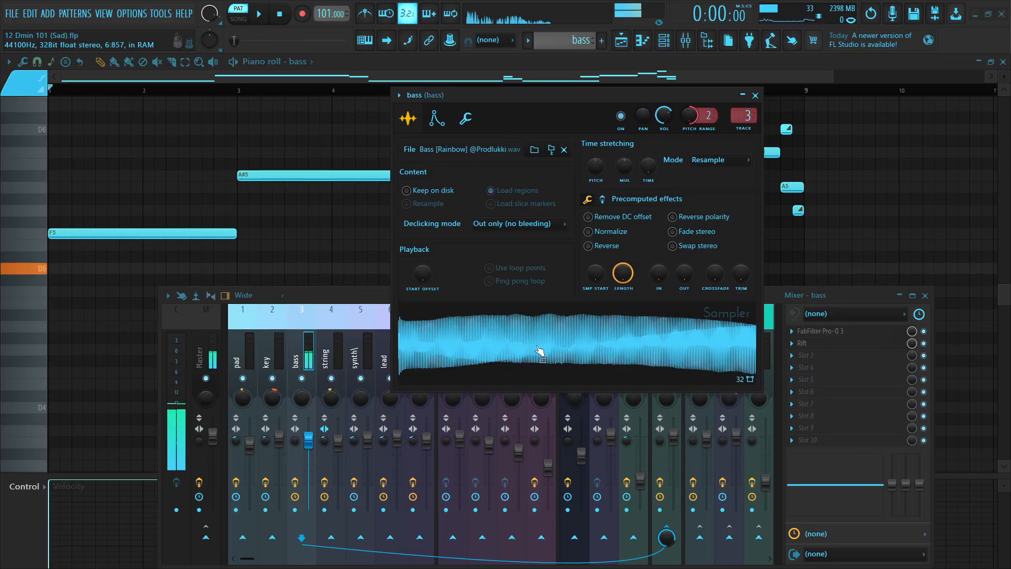
# Close the bass sampler and play the bass pattern, jumping to the short transition notes before bars 5, 7 and 8
pyautogui.click(755, 96)
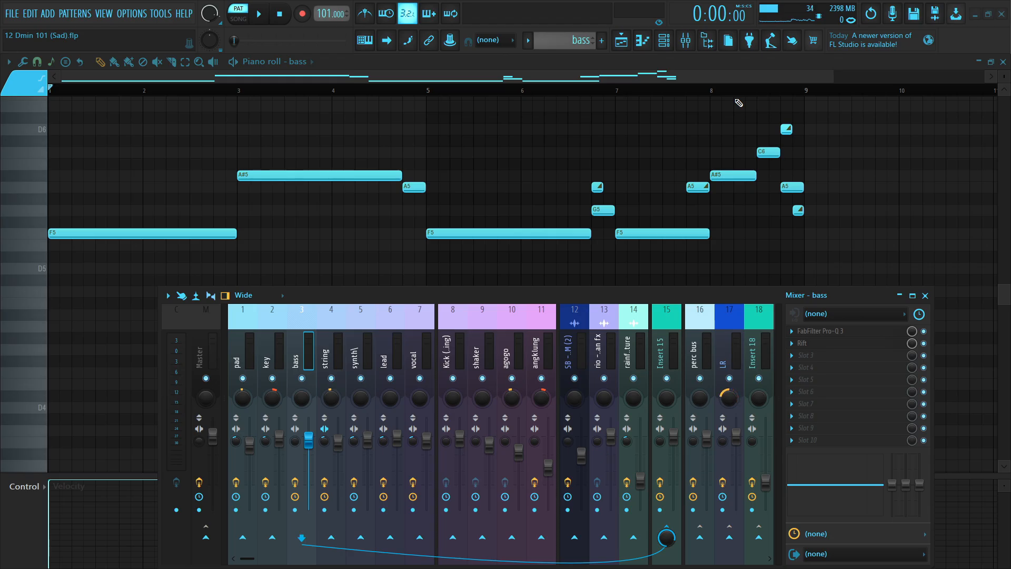
pyautogui.press('space')
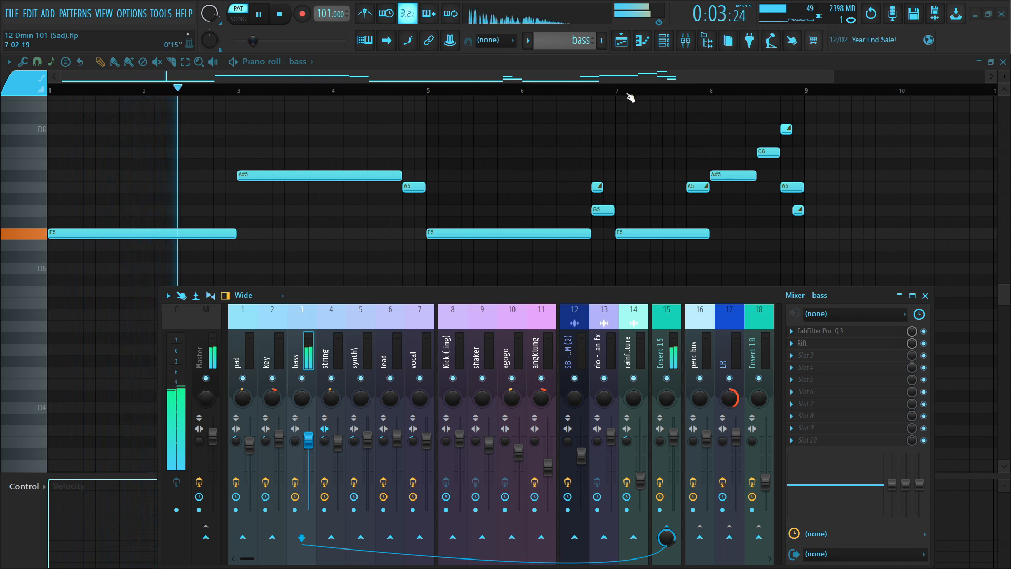
pyautogui.scroll(-1, 621, 99)
pyautogui.scroll(-1, 621, 99)
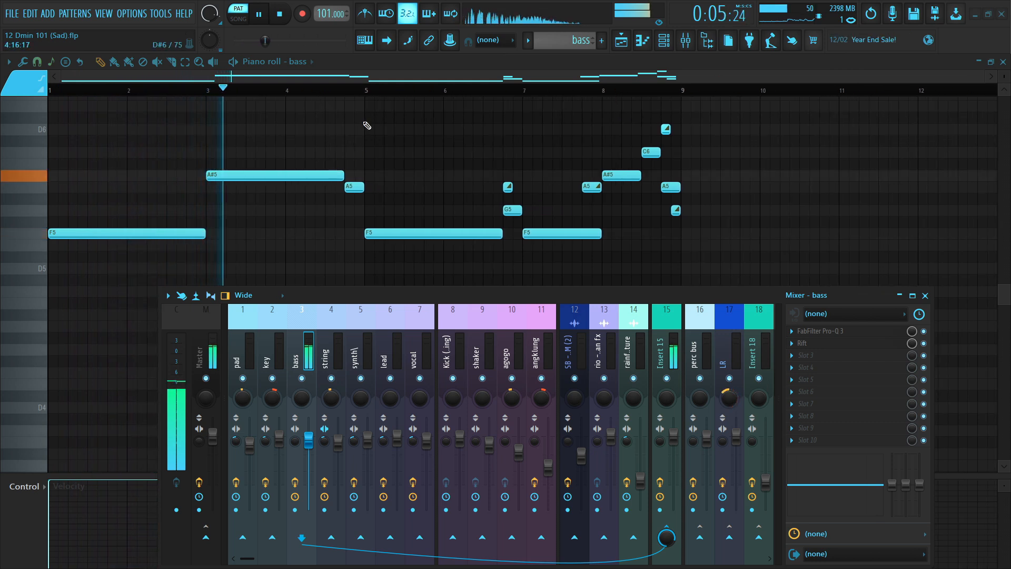
pyautogui.click(357, 88)
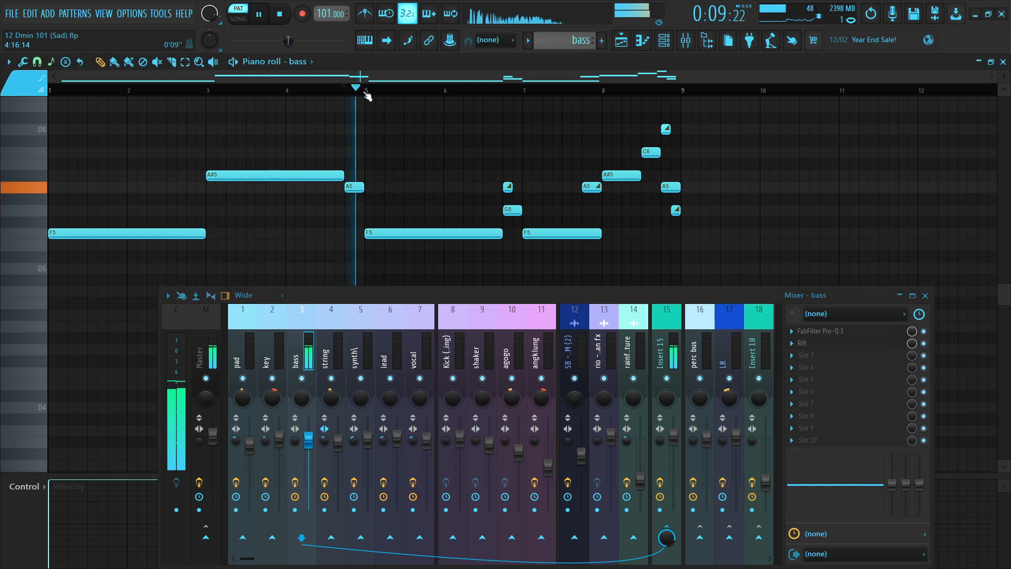
pyautogui.click(485, 94)
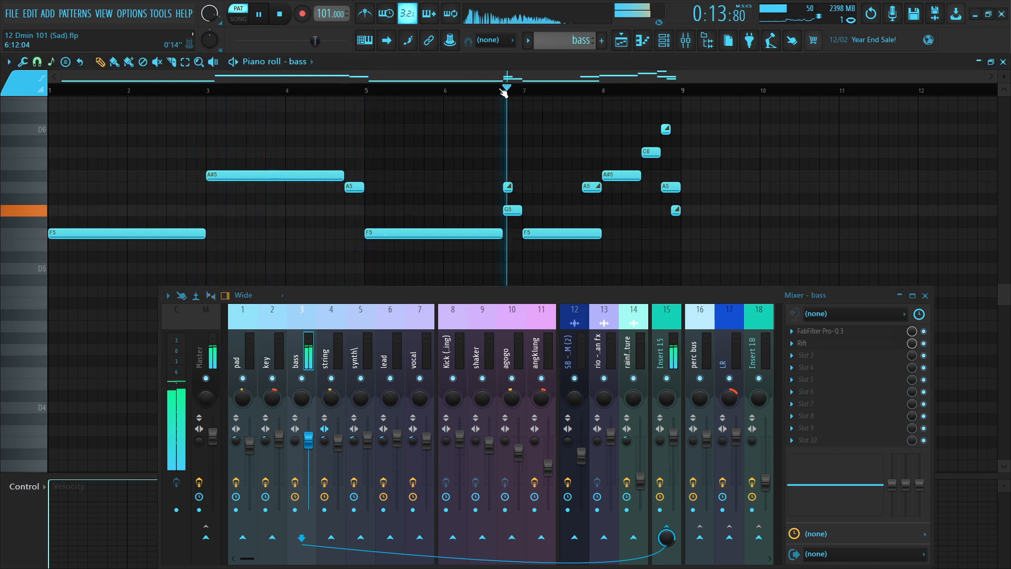
pyautogui.click(586, 94)
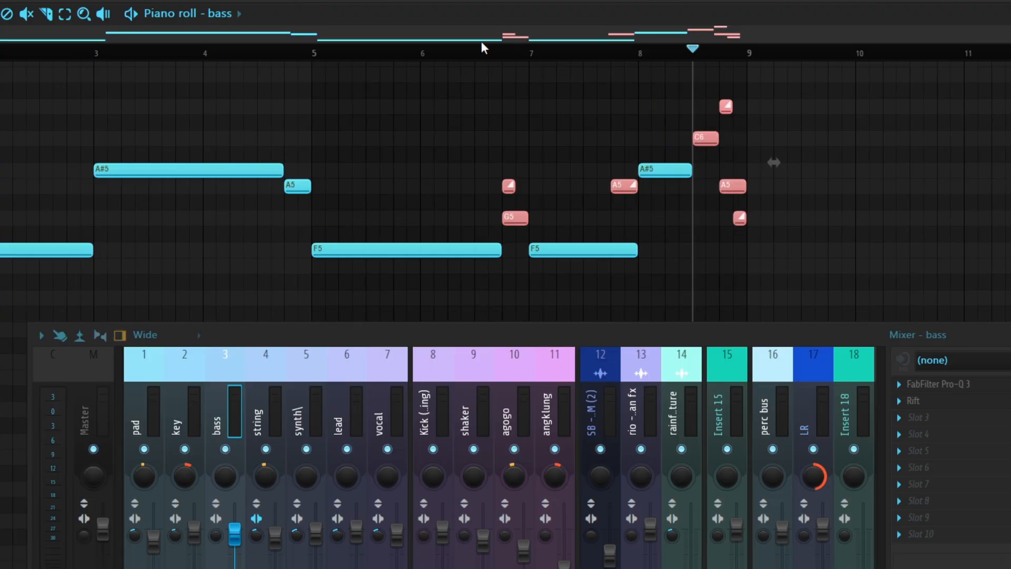
# Examine the short bass notes in bars 6 to 8, clear their selection and play the pattern's ending
pyautogui.scroll(7, 492, 88)
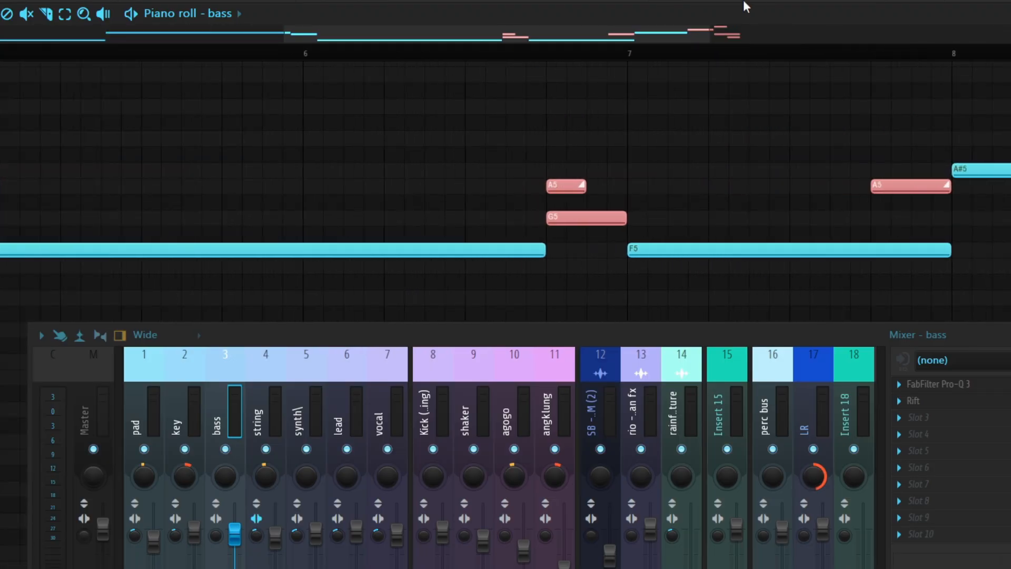
pyautogui.keyDown('ctrl'); pyautogui.click(645, 163); pyautogui.keyUp('ctrl')
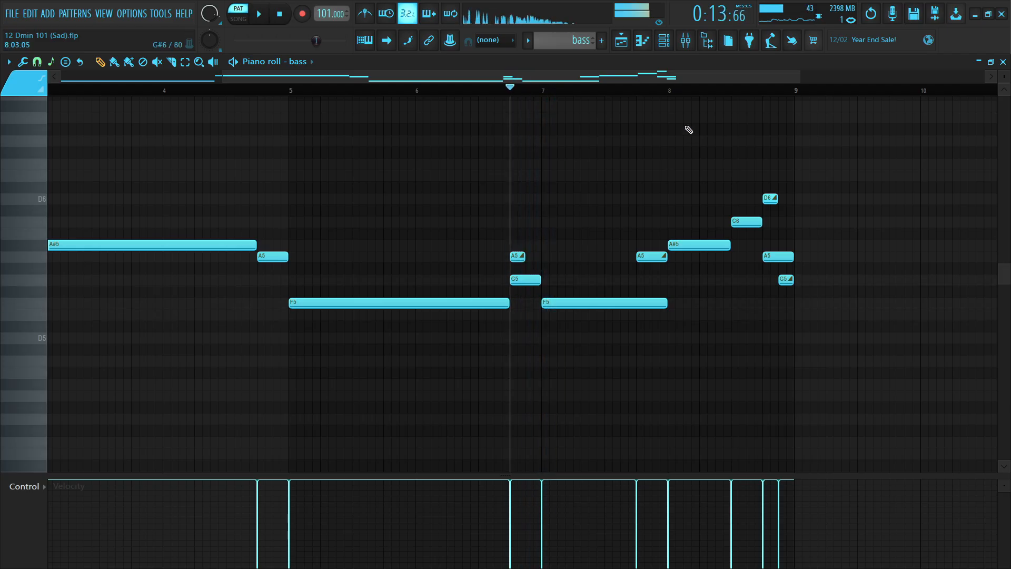
pyautogui.click(636, 91)
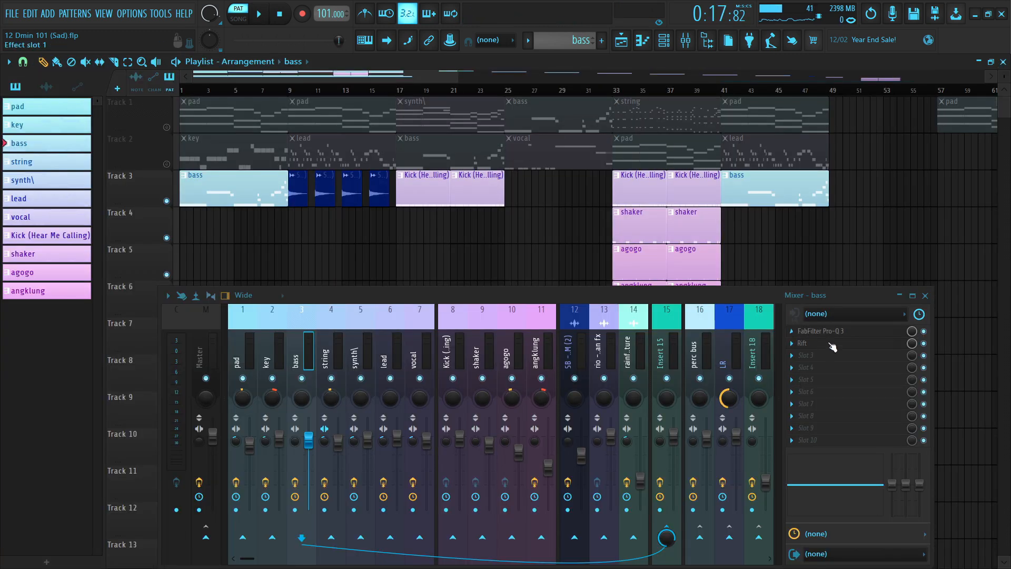
# Inspect FabFilter Pro-Q 3 on the bass mixer track, and audition the bass with its effects bypassed and with only the equaliser active
pyautogui.click(830, 334)
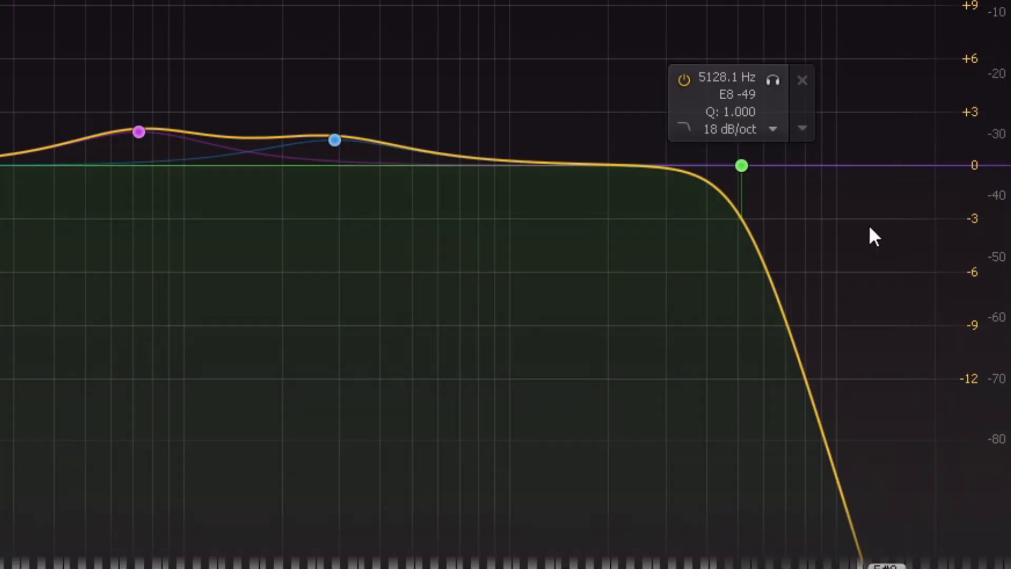
pyautogui.moveTo(664, 98); pyautogui.dragTo(545, 98)
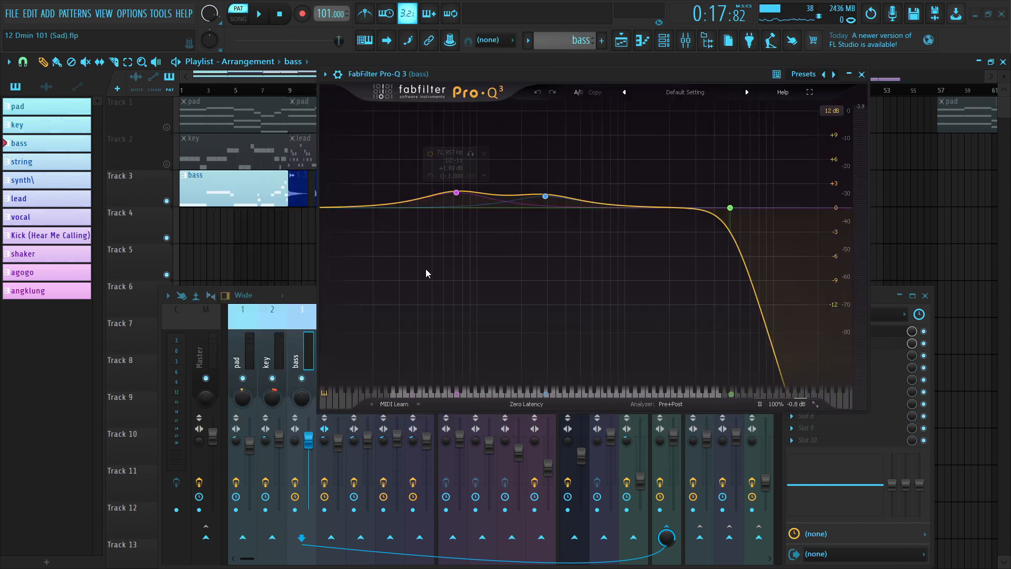
pyautogui.click(304, 328)
pyautogui.click(924, 343)
pyautogui.press('space')
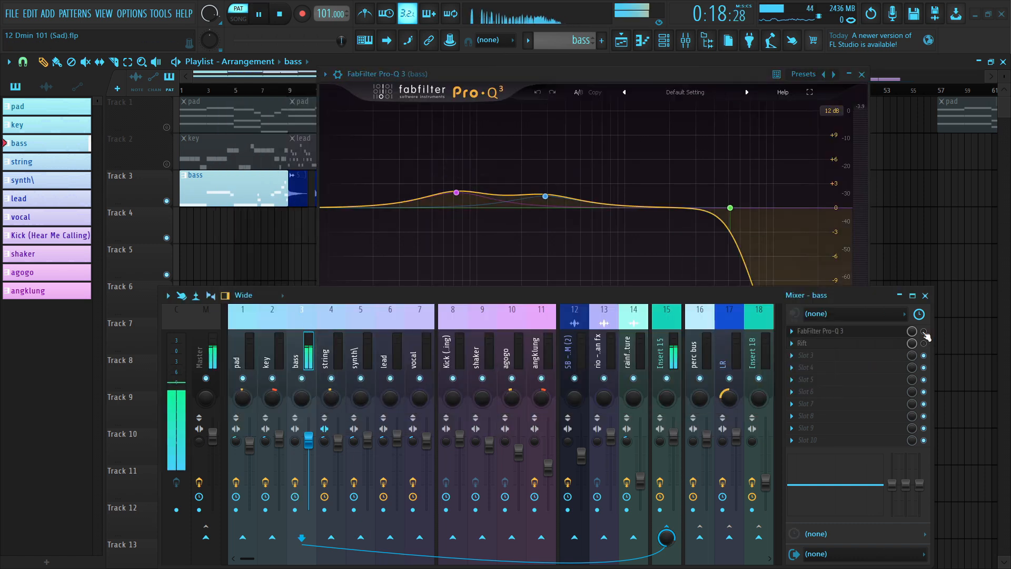
pyautogui.press('space')
pyautogui.press('space')
pyautogui.click(617, 70)
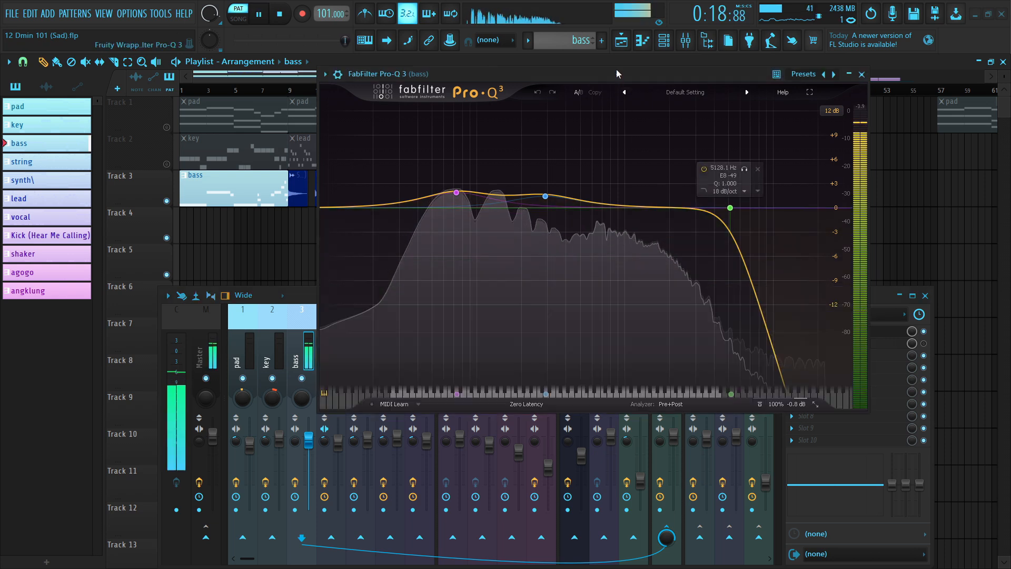
pyautogui.press('space')
pyautogui.click(310, 319)
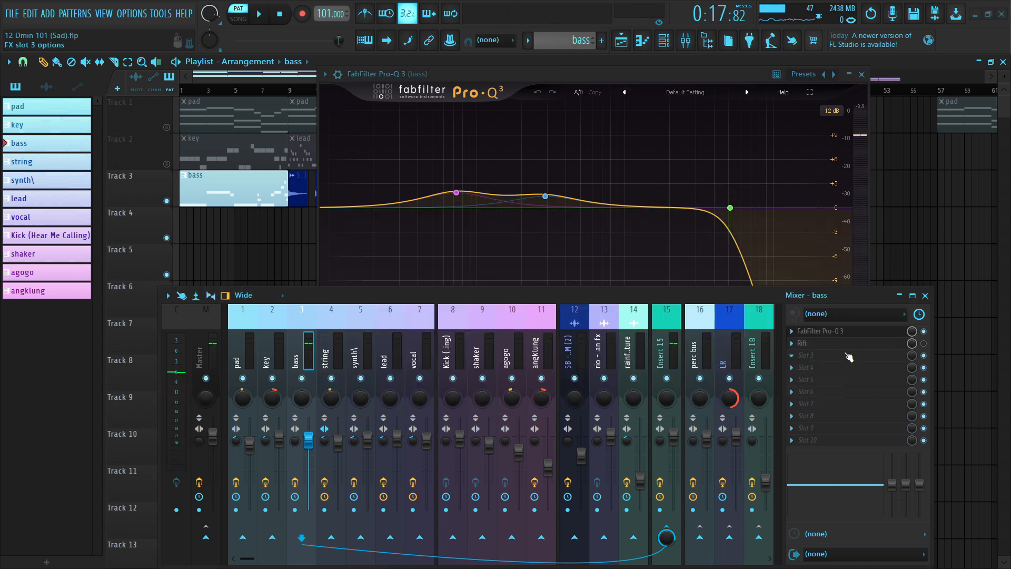
# Inspect the Rift distortion and its CHASM preset on the bass mixer track
pyautogui.click(847, 344)
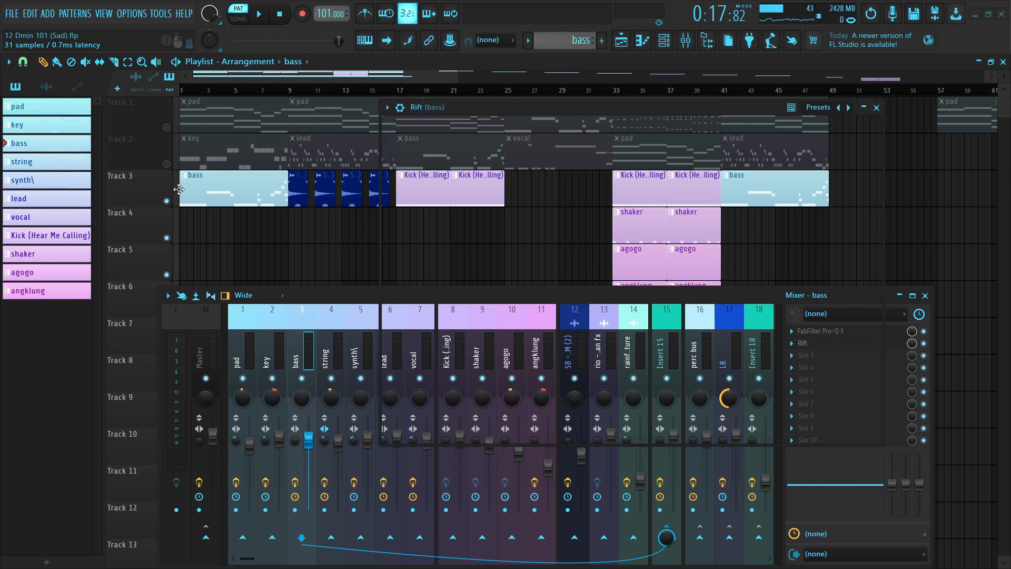
pyautogui.click(843, 342)
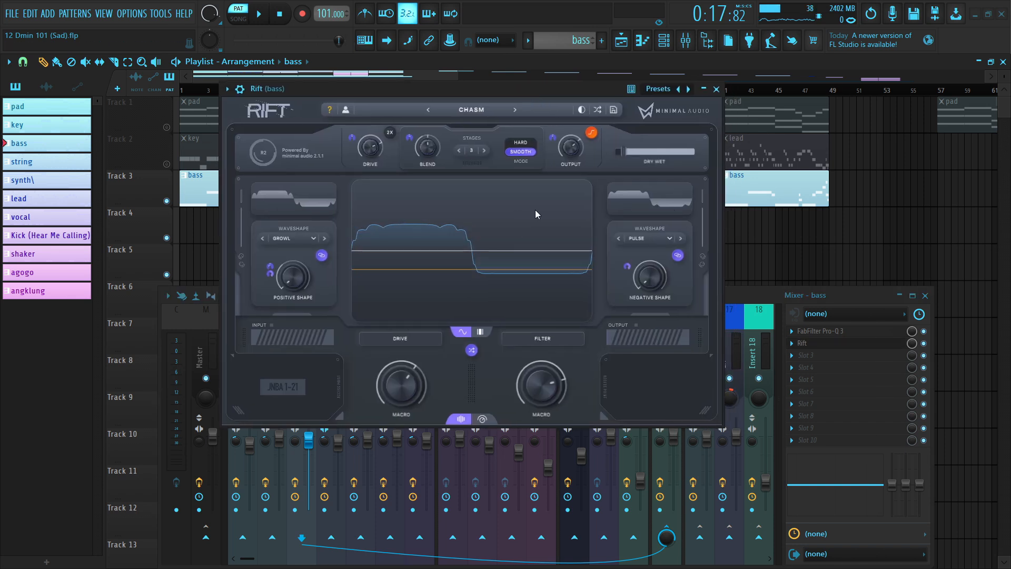
pyautogui.moveTo(280, 96); pyautogui.dragTo(332, 98)
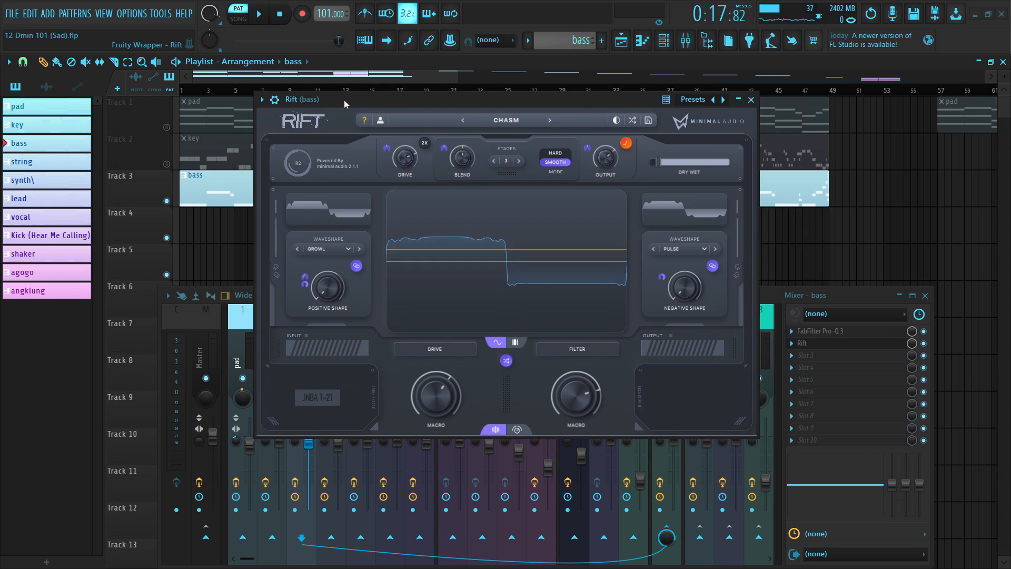
pyautogui.moveTo(430, 96); pyautogui.dragTo(408, 98)
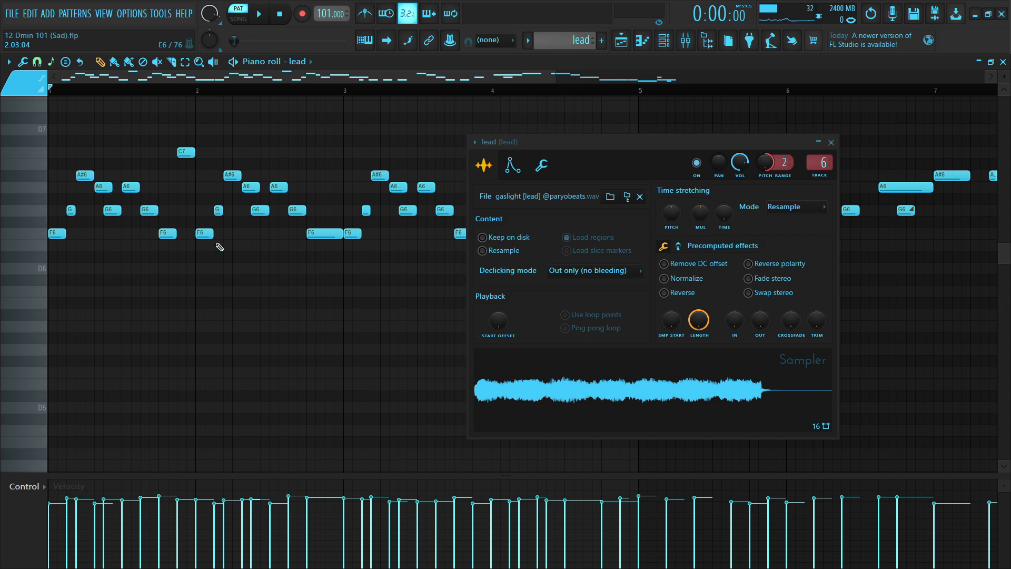
# Inspect the gaslight sample in the lead channel's sampler, play the lead pattern, and close the sampler
pyautogui.moveTo(491, 143); pyautogui.dragTo(531, 145)
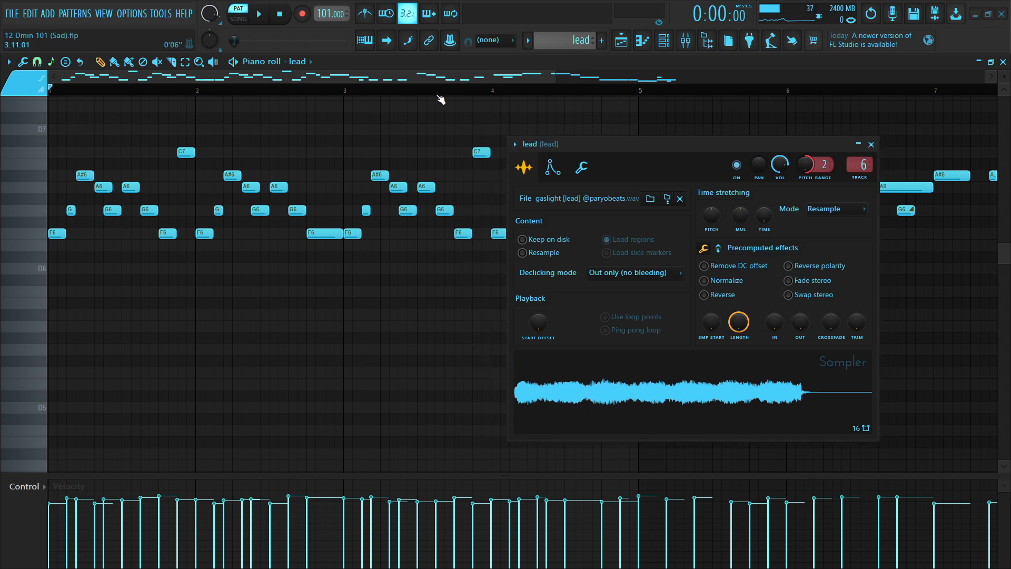
pyautogui.scroll(2, 237, 337)
pyautogui.press('space')
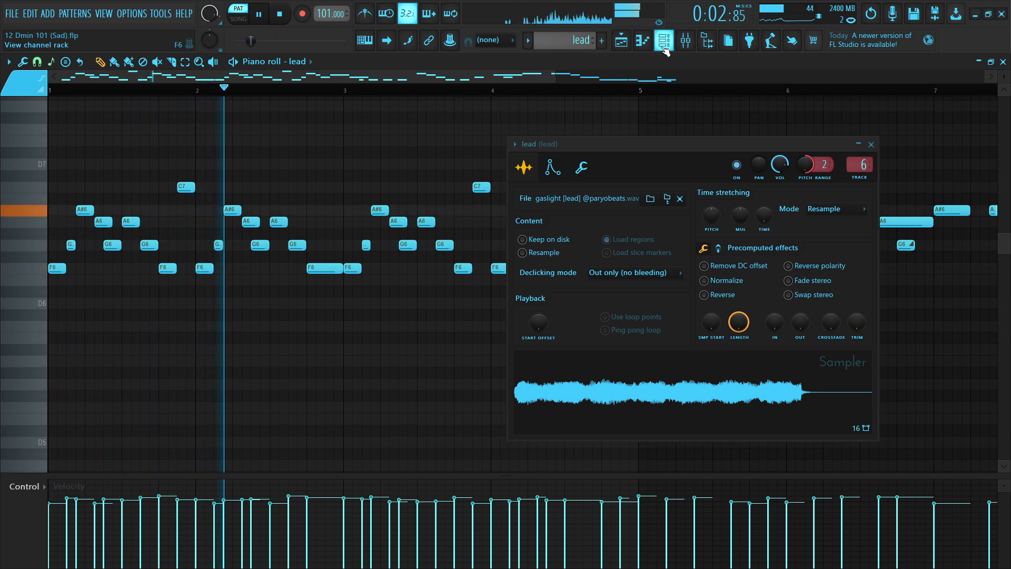
pyautogui.press('F6')
pyautogui.press('F6')
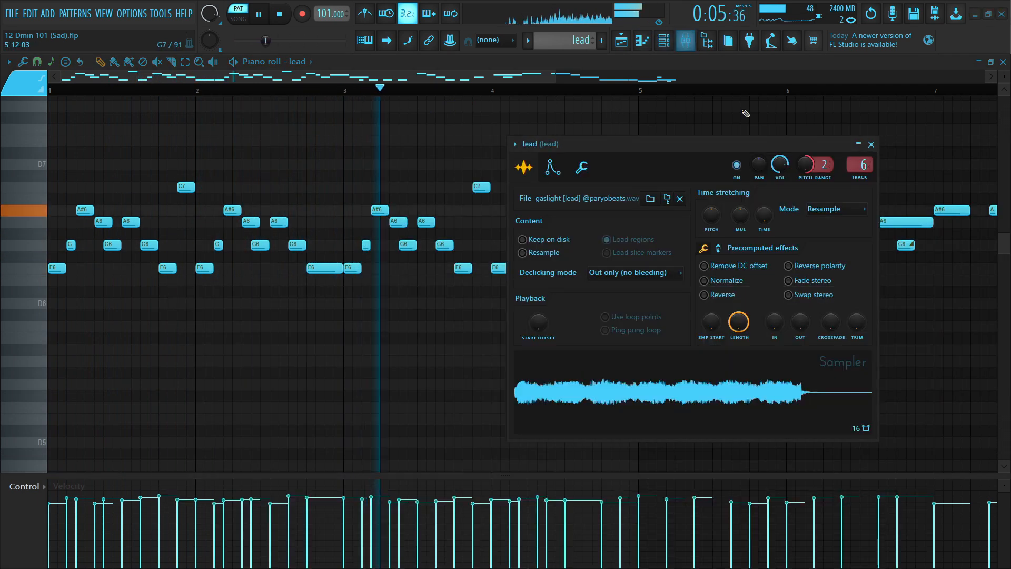
pyautogui.click(871, 143)
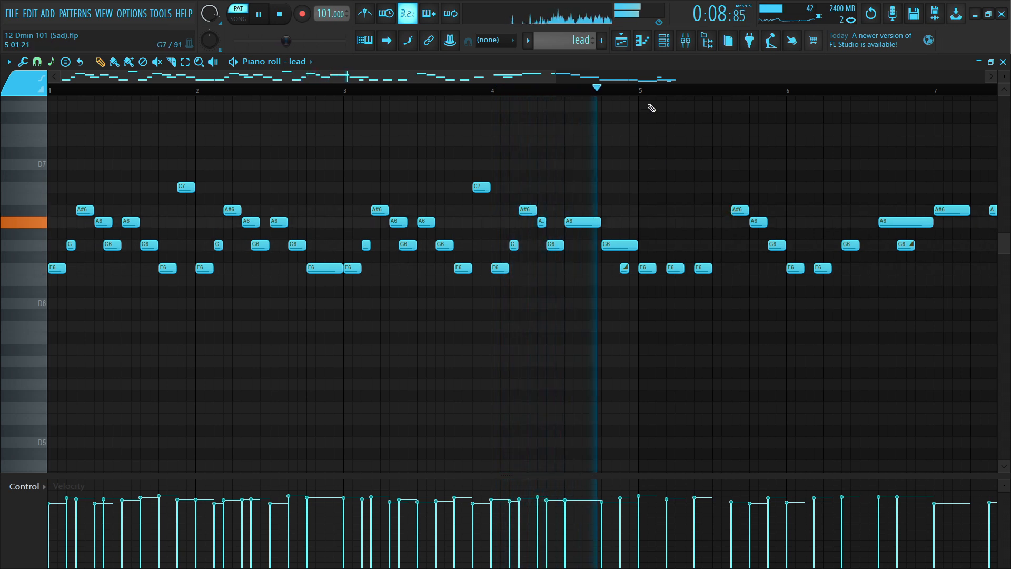
# Follow the lead melody's remaining notes up to bar 8 during playback, and stop it
pyautogui.scroll(-2, 659, 92)
pyautogui.scroll(-1, 659, 92)
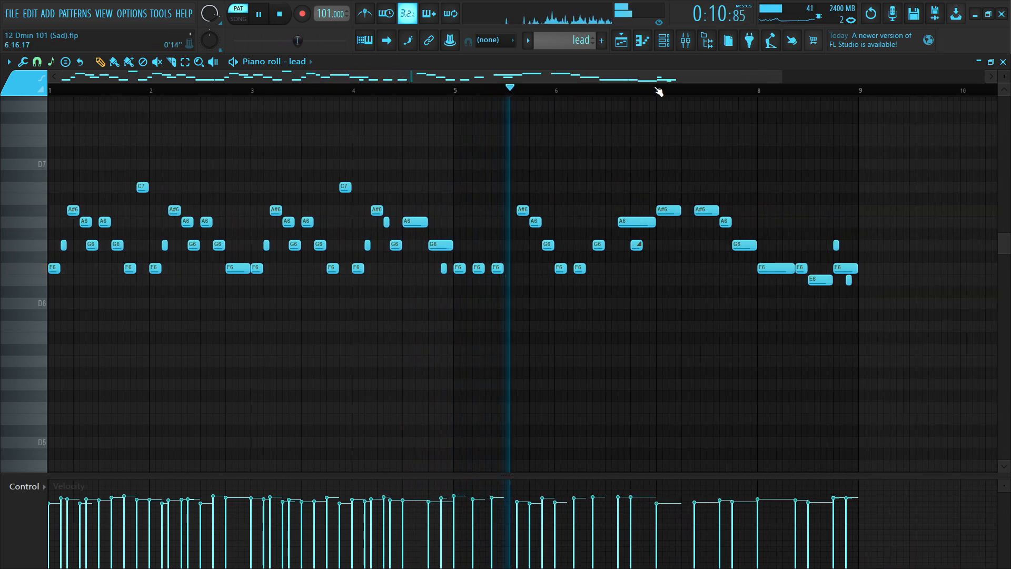
pyautogui.scroll(3, 659, 91)
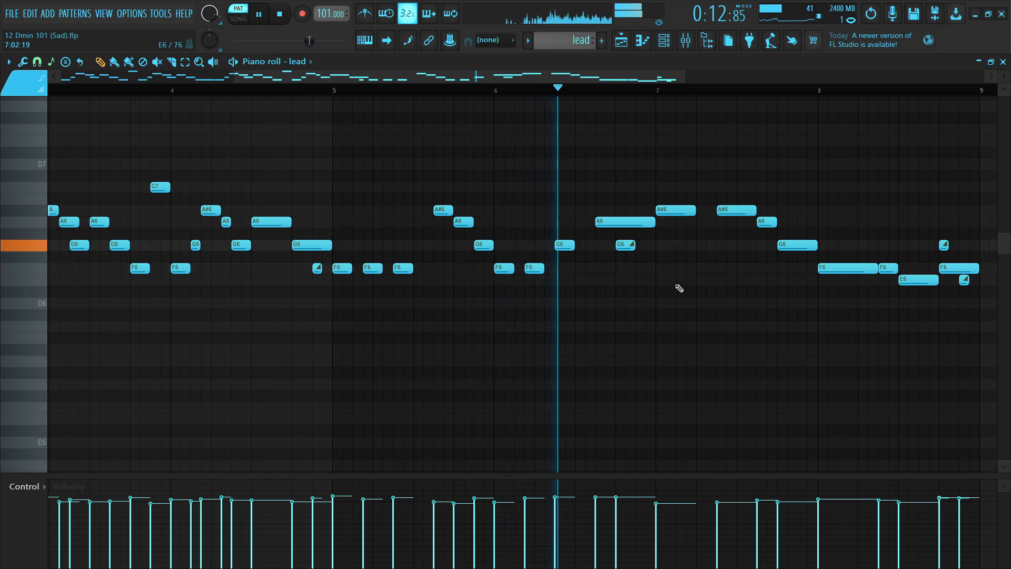
pyautogui.press('space')
# Inspect the FabFilter Pro-Q 3 and OneKnob Driver effects on the lead's mixer track
pyautogui.press('F9')
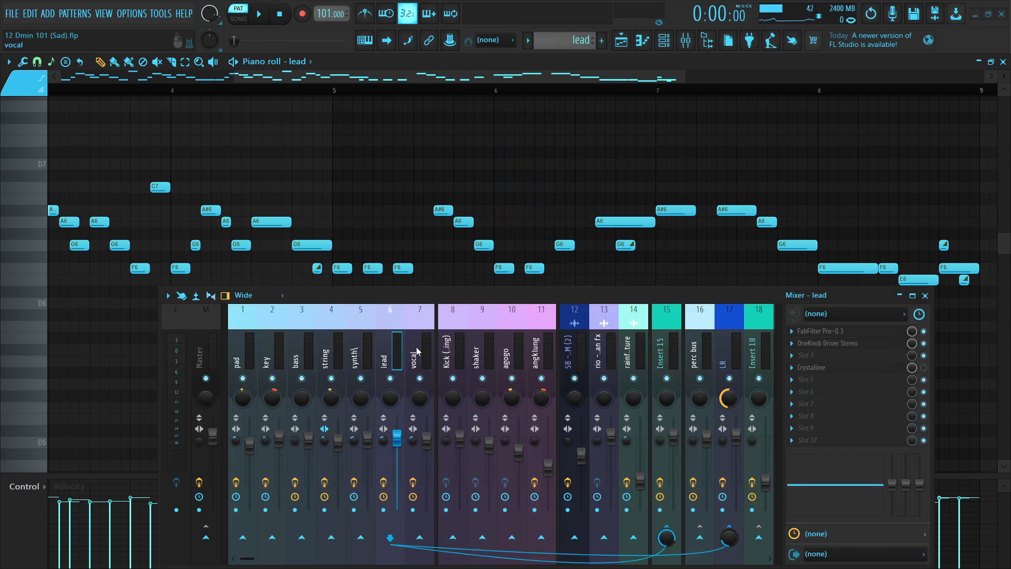
pyautogui.click(837, 332)
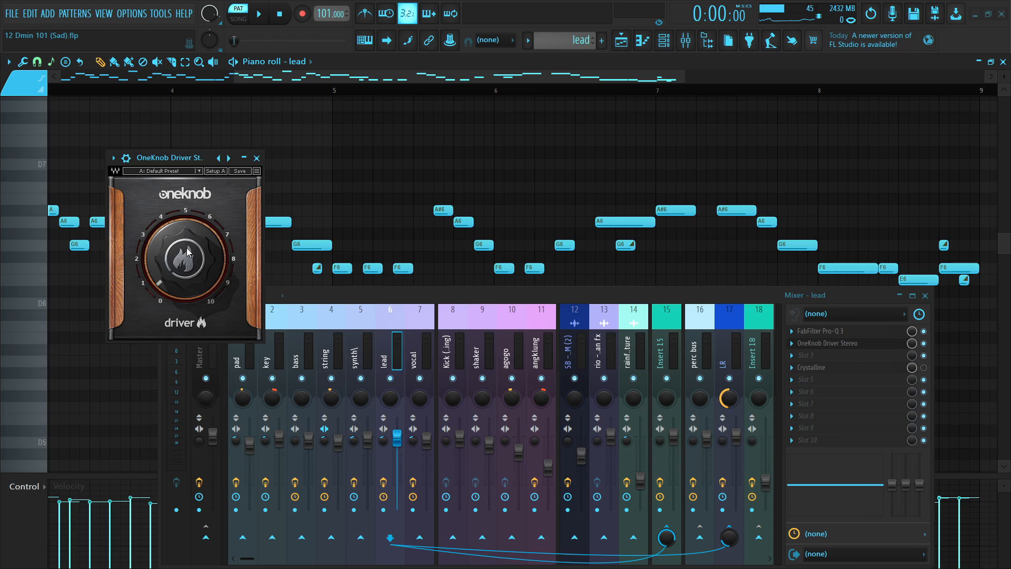
pyautogui.moveTo(166, 160); pyautogui.dragTo(164, 145)
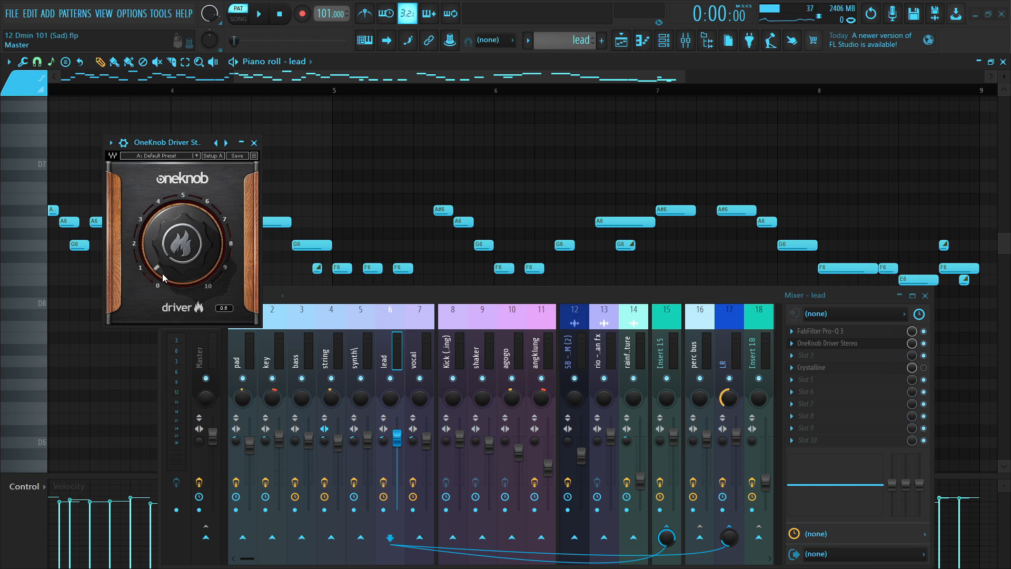
pyautogui.click(254, 142)
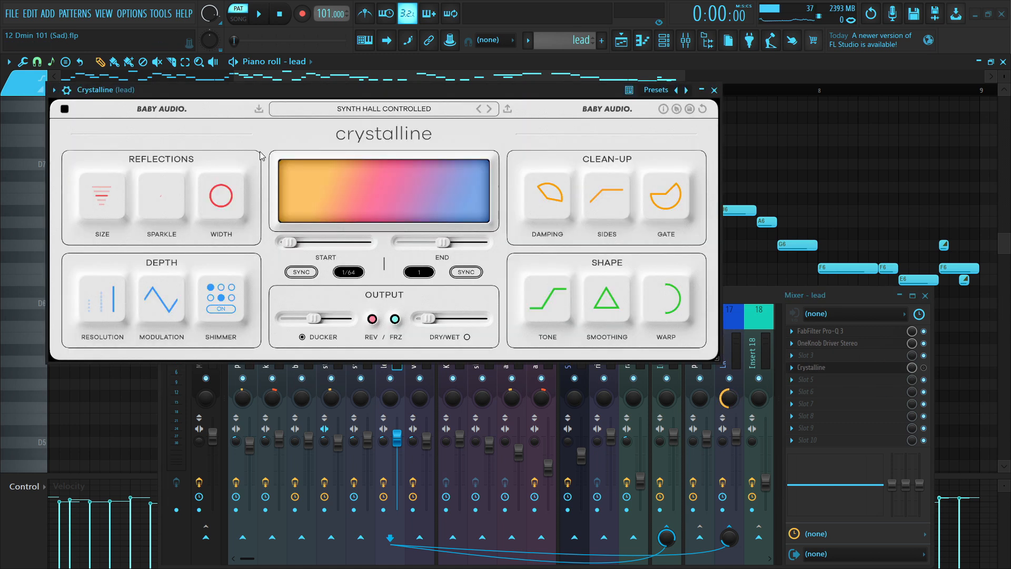
# Switch on the Crystalline reverb with the SYNTH HALL CONTROLLED preset on the lead's mixer track, and audition the lead
pyautogui.moveTo(335, 93); pyautogui.dragTo(351, 94)
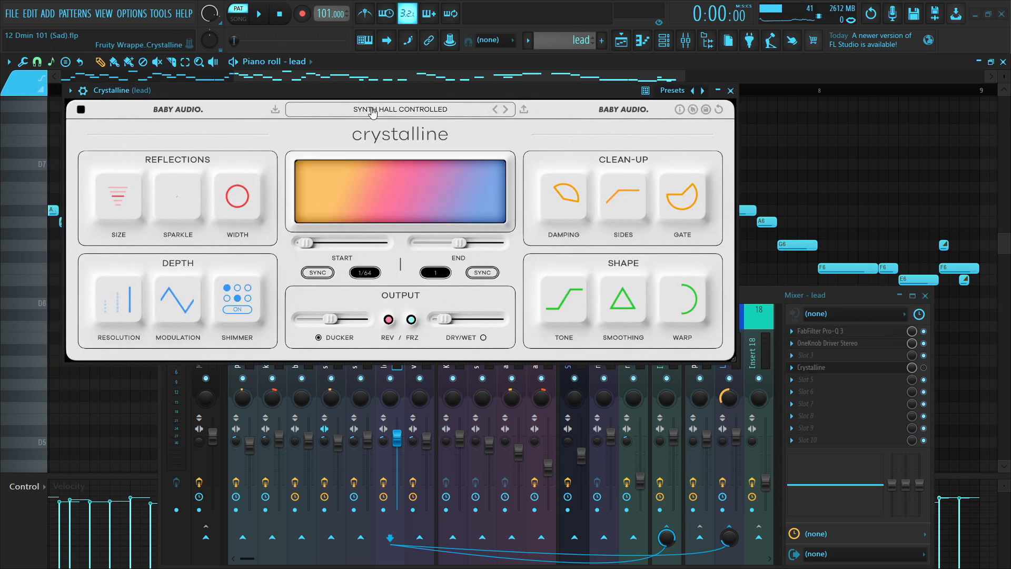
pyautogui.click(929, 373)
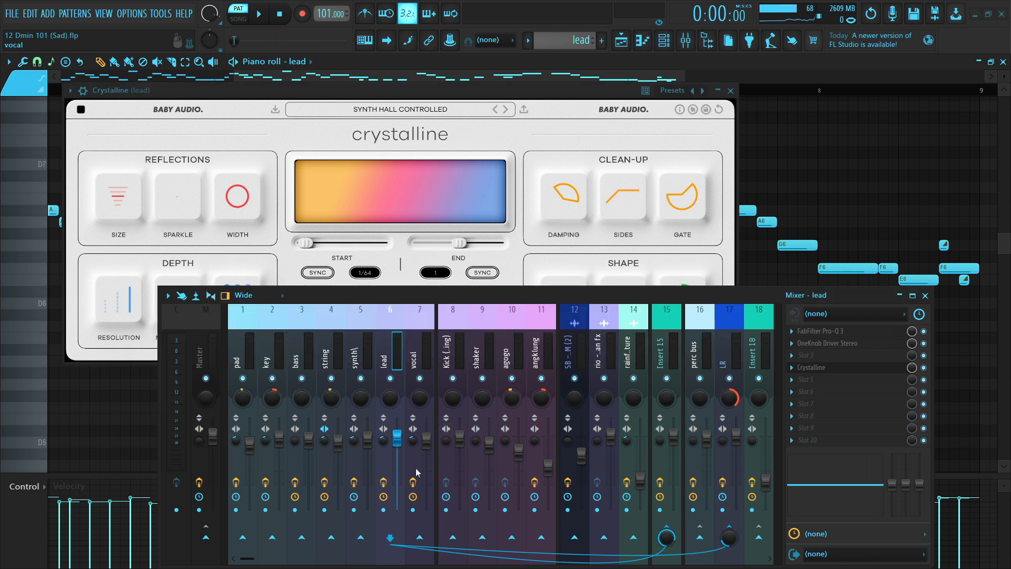
pyautogui.click(383, 482)
pyautogui.press('space')
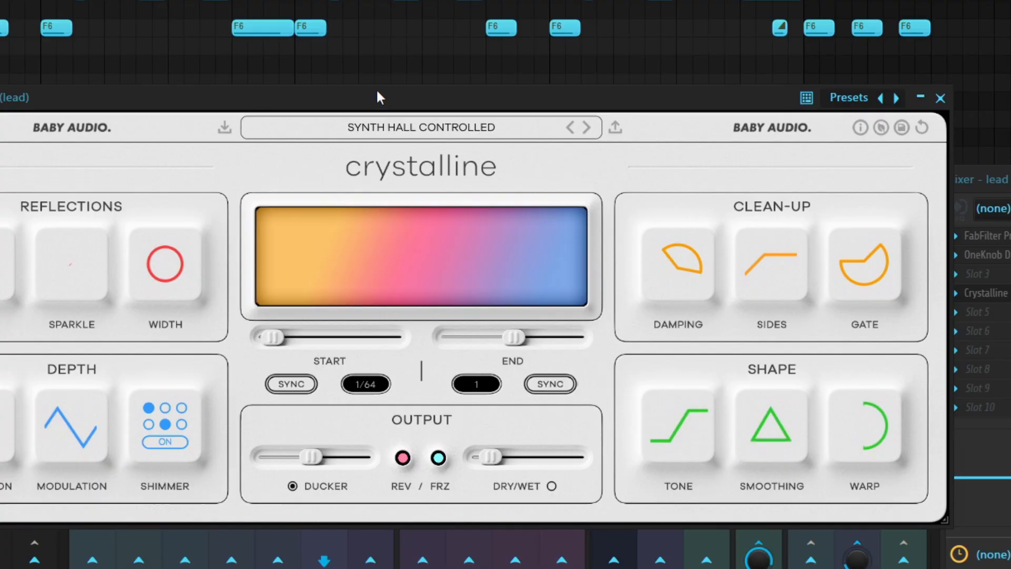
pyautogui.press('space')
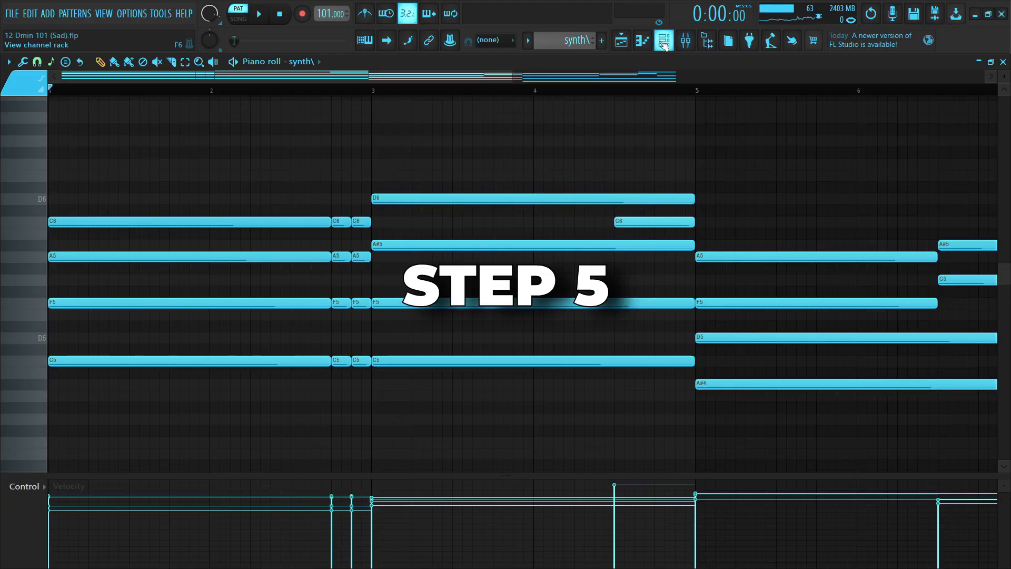
# Inspect the Synth [Tempt] sample in the synth channel's sampler, and close it to return to the synth notes
pyautogui.click(664, 44)
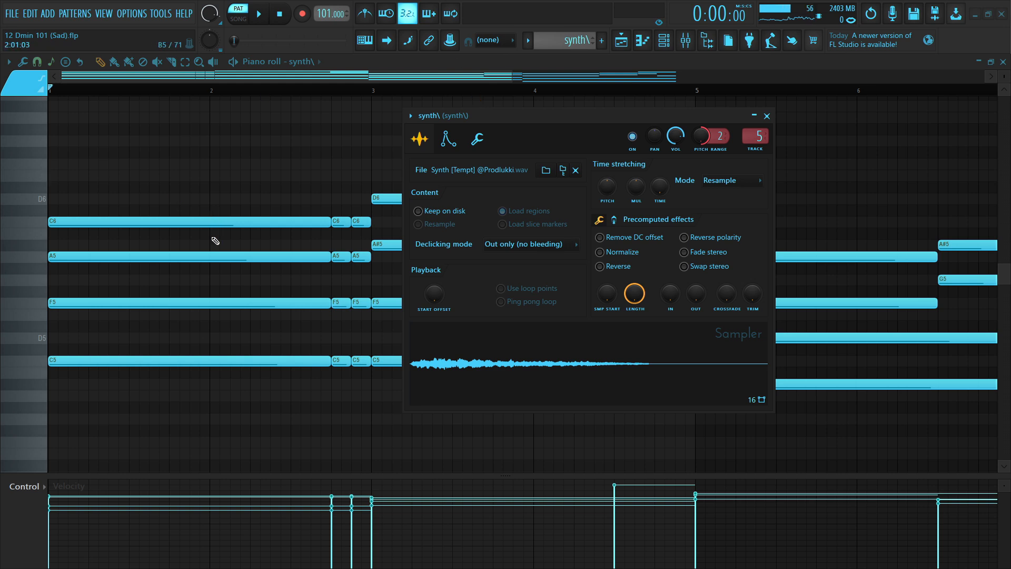
pyautogui.click(664, 42)
pyautogui.click(664, 42)
pyautogui.click(766, 116)
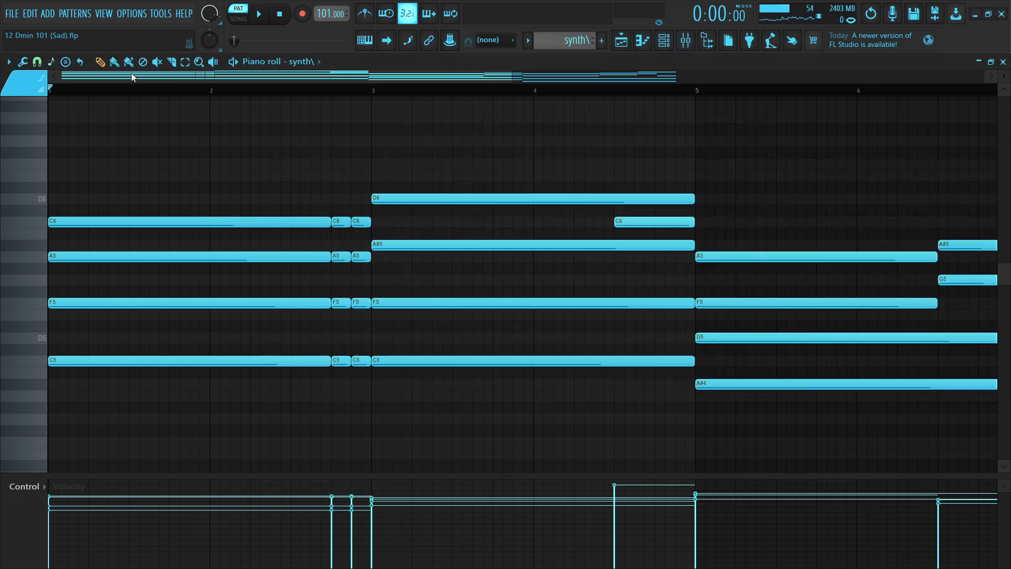
# Highlight the top voice of the synth chords, the C6 notes in bars 1 and 2 and the long D6 note in bars 3 and 4
pyautogui.click(170, 220)
pyautogui.click(189, 226)
pyautogui.moveTo(162, 240); pyautogui.dragTo(373, 428)
pyautogui.hotkey('ctrl', 'a')
pyautogui.moveTo(76, 134); pyautogui.dragTo(345, 179)
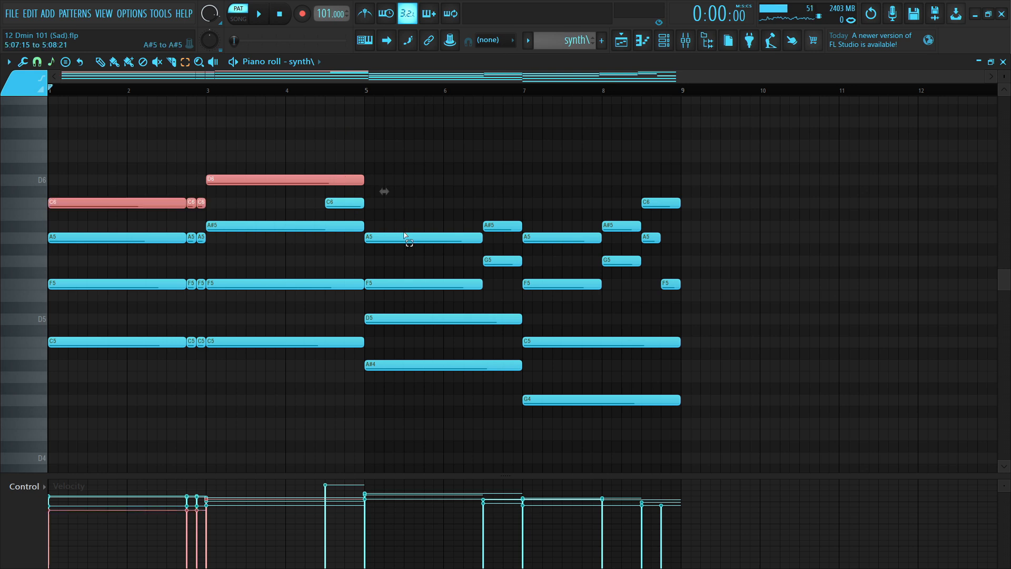
# Extend the highlight of the synth's top voice to the A5, A#5, A5, A#5 and C6 notes in bars 5 to 8
pyautogui.keyDown('ctrl'); pyautogui.keyDown('shift'); pyautogui.click(406, 238); pyautogui.keyUp('shift'); pyautogui.keyUp('ctrl')
pyautogui.keyDown('ctrl'); pyautogui.keyDown('shift'); pyautogui.click(408, 241); pyautogui.keyUp('shift'); pyautogui.keyUp('ctrl')
pyautogui.keyDown('ctrl'); pyautogui.keyDown('shift'); pyautogui.click(591, 238); pyautogui.keyUp('shift'); pyautogui.keyUp('ctrl')
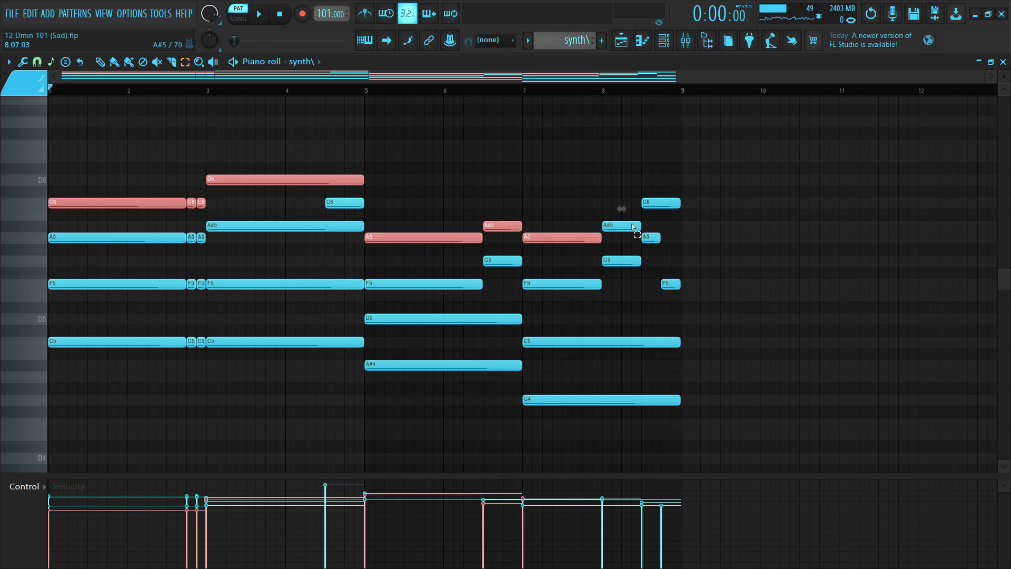
pyautogui.keyDown('ctrl'); pyautogui.keyDown('shift'); pyautogui.click(634, 227); pyautogui.keyUp('shift'); pyautogui.keyUp('ctrl')
pyautogui.keyDown('ctrl'); pyautogui.keyDown('shift'); pyautogui.click(658, 205); pyautogui.keyUp('shift'); pyautogui.keyUp('ctrl')
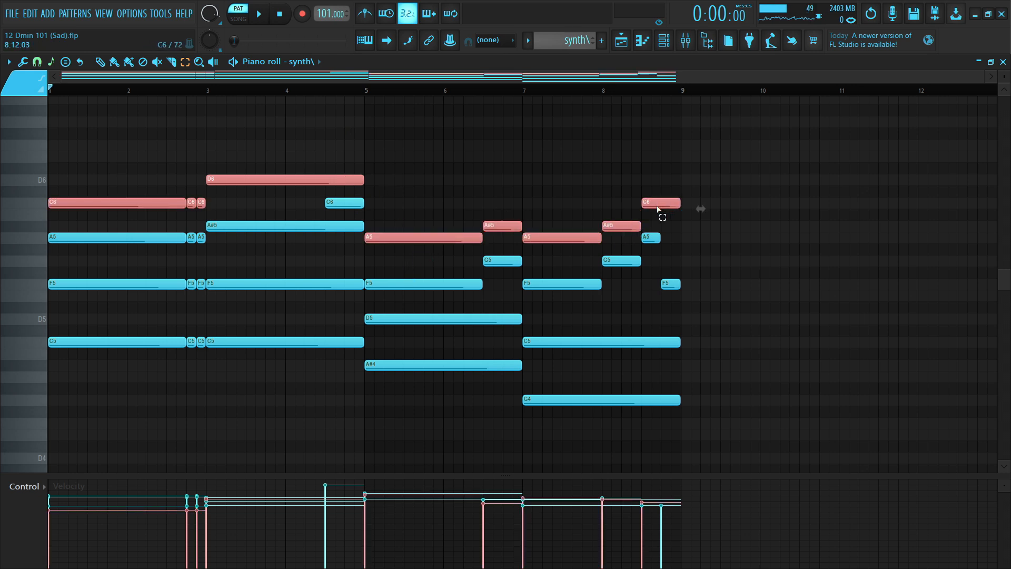
pyautogui.scroll(4, 276, 90)
pyautogui.moveTo(293, 75); pyautogui.dragTo(107, 149)
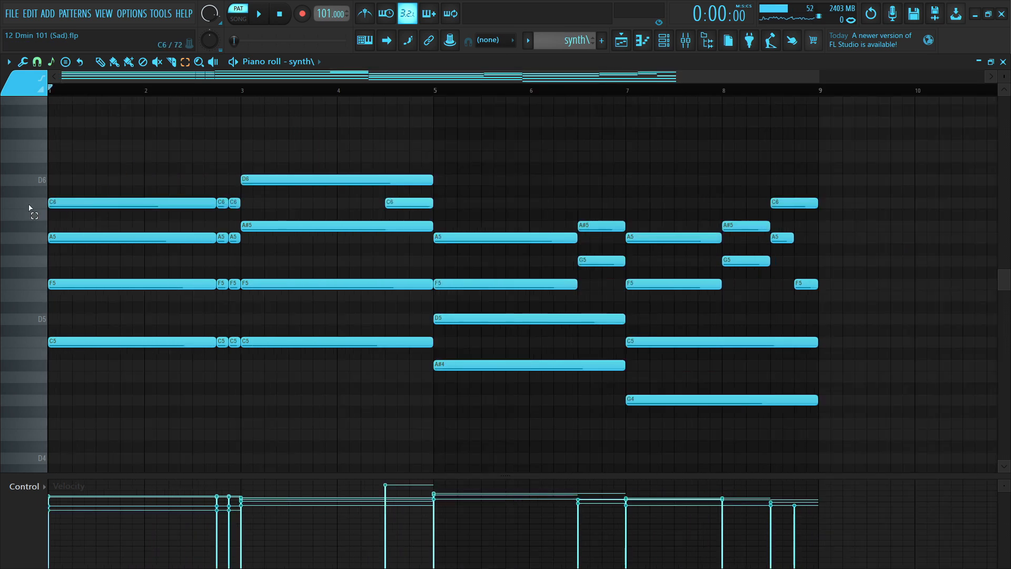
# Highlight the synth notes pitch by pitch, including all C6 and all A#5 notes, and clear the selection
pyautogui.keyDown('ctrl'); pyautogui.click(32, 205); pyautogui.keyUp('ctrl')
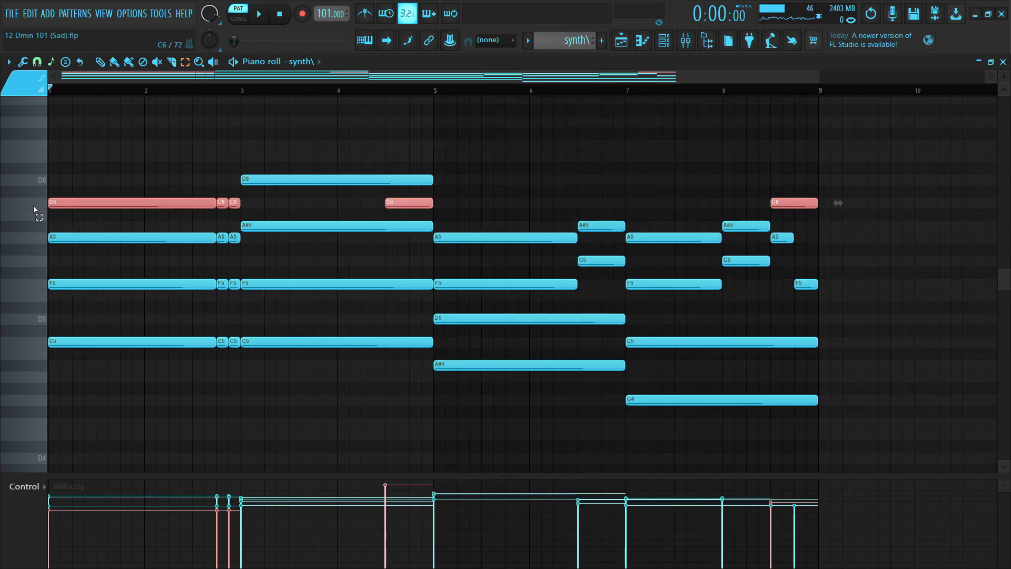
pyautogui.keyDown('ctrl'); pyautogui.click(29, 316); pyautogui.keyUp('ctrl')
pyautogui.keyDown('ctrl'); pyautogui.click(29, 285); pyautogui.keyUp('ctrl')
pyautogui.keyDown('ctrl'); pyautogui.click(31, 321); pyautogui.keyUp('ctrl')
pyautogui.keyDown('ctrl'); pyautogui.click(30, 227); pyautogui.keyUp('ctrl')
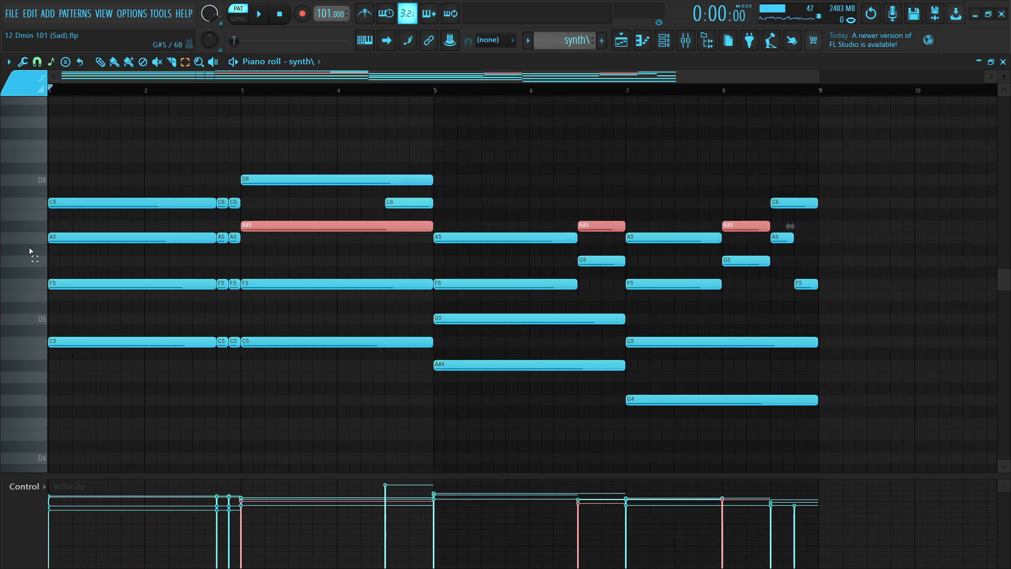
pyautogui.keyDown('ctrl'); pyautogui.click(30, 238); pyautogui.keyUp('ctrl')
pyautogui.keyDown('ctrl'); pyautogui.click(161, 154); pyautogui.keyUp('ctrl')
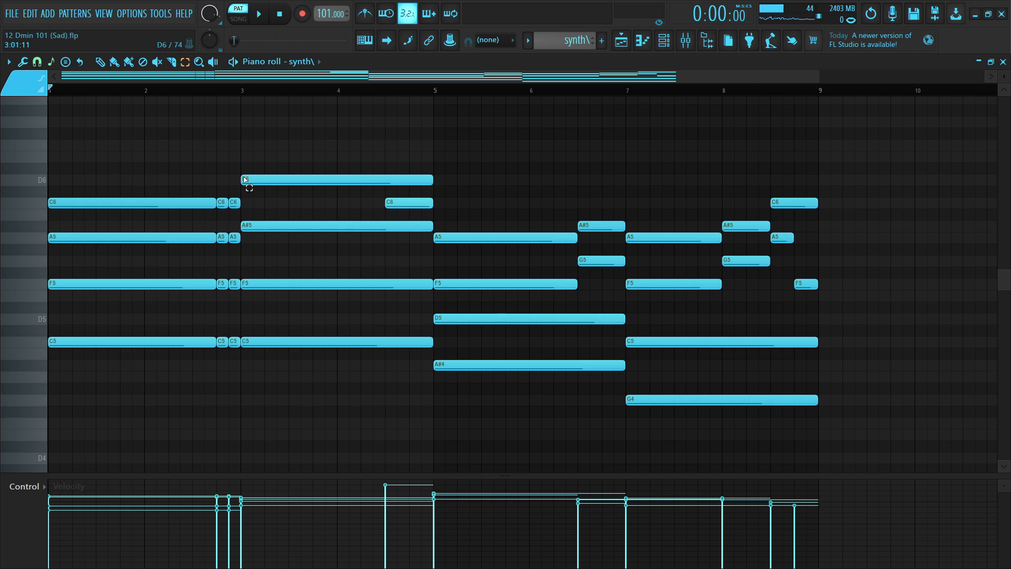
# Highlight the synth chord notes across bars 1 to 8, and clear the selection
pyautogui.moveTo(132, 140); pyautogui.dragTo(798, 375)
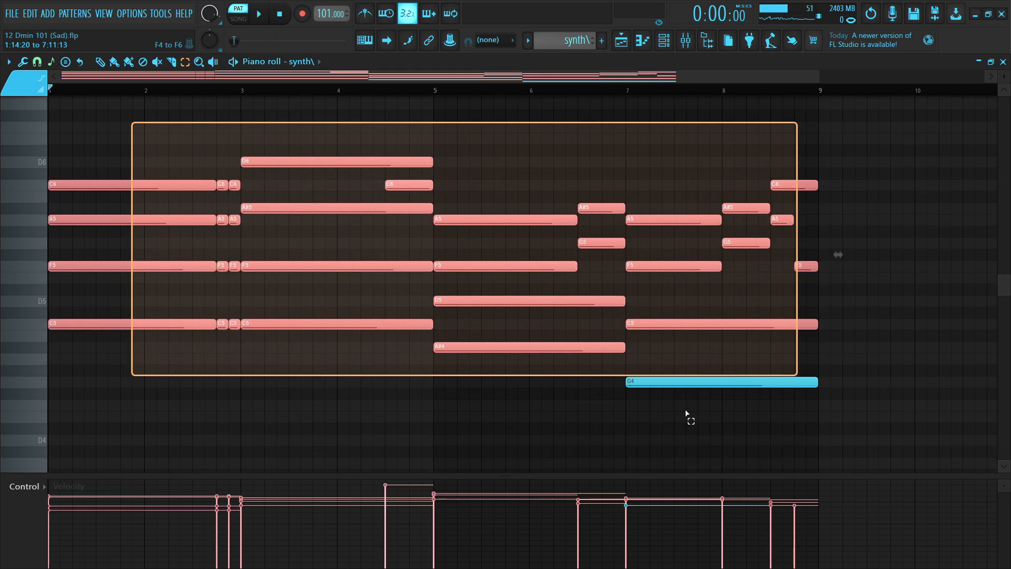
pyautogui.moveTo(685, 413); pyautogui.dragTo(974, 435)
pyautogui.click(945, 402)
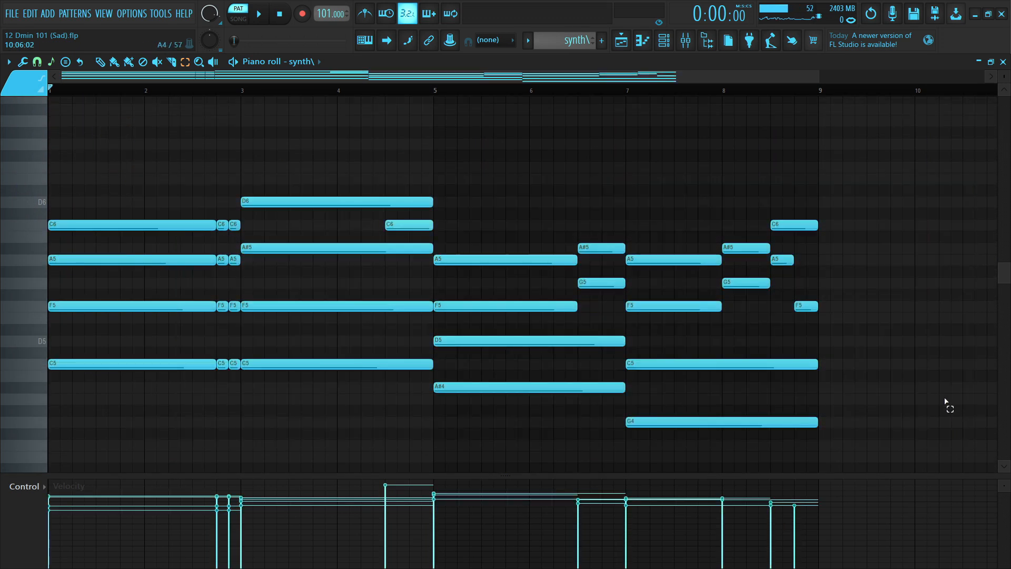
pyautogui.moveTo(871, 186); pyautogui.dragTo(66, 134)
pyautogui.moveTo(58, 170); pyautogui.dragTo(795, 234)
pyautogui.scroll(-1, 273, 145)
# Play the synth pattern from the start, skipping through the chord changes from bar 3 to the middle of bar 8
pyautogui.press('space')
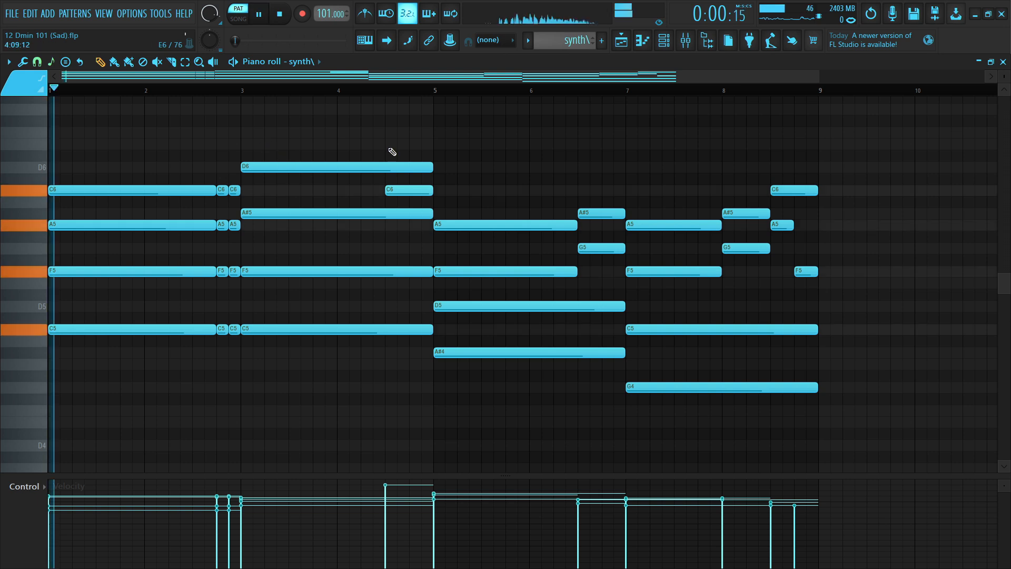
pyautogui.scroll(1, 250, 126)
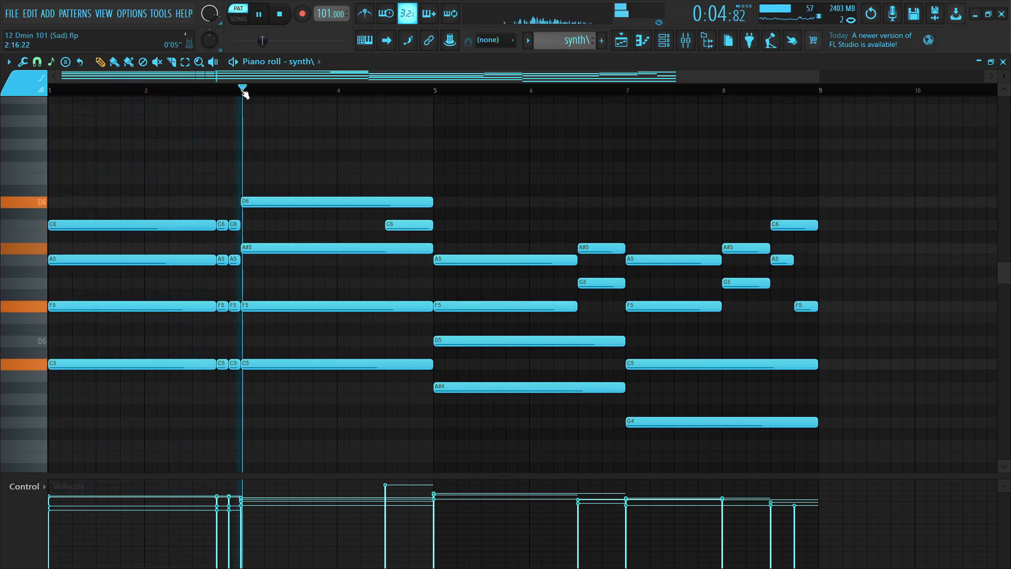
pyautogui.click(448, 93)
pyautogui.click(581, 93)
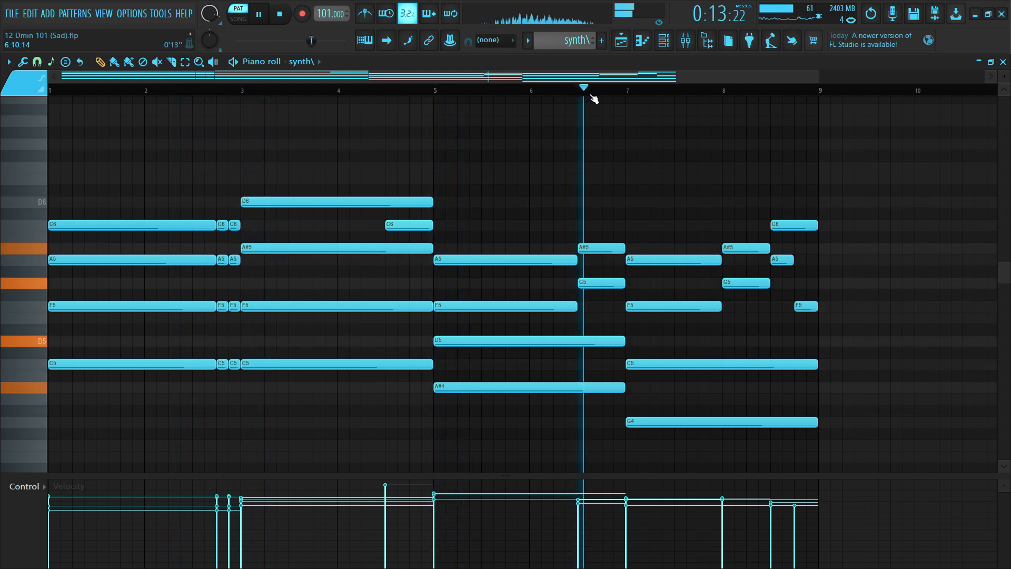
pyautogui.click(632, 93)
pyautogui.click(729, 93)
pyautogui.click(769, 93)
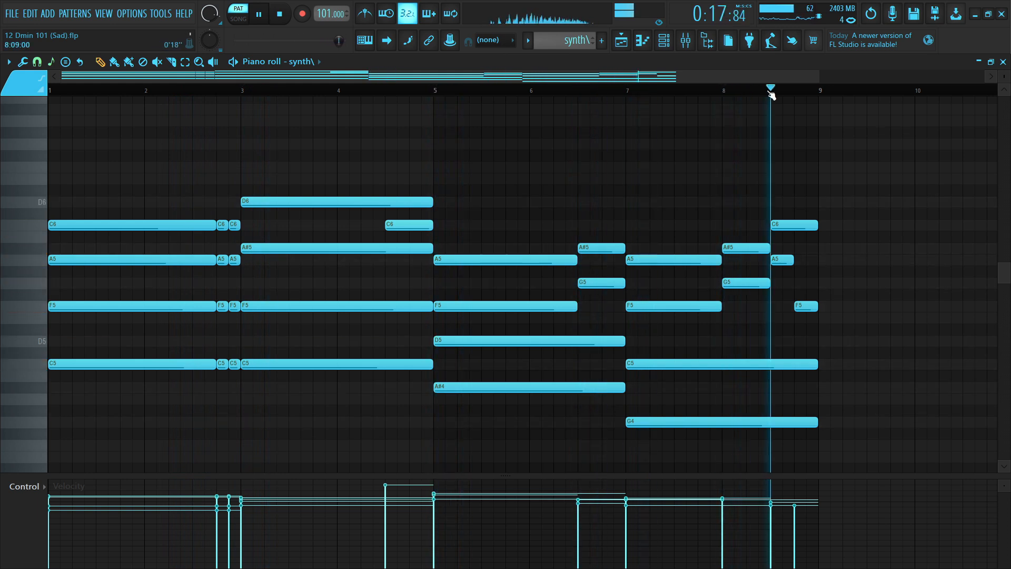
# Highlight the short repeated chords at the end of bar 2, and audition the synth from there
pyautogui.moveTo(226, 224); pyautogui.dragTo(230, 223)
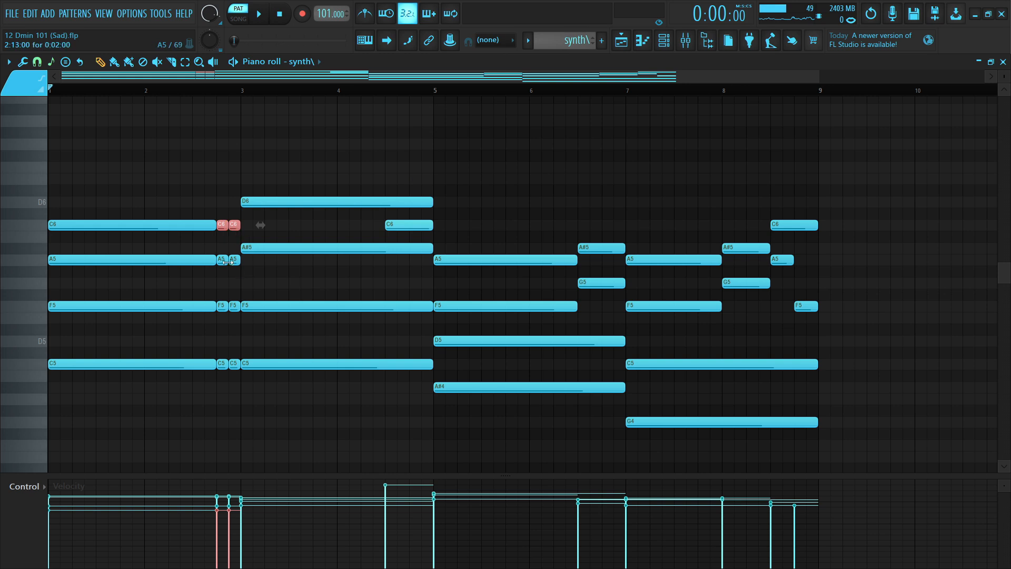
pyautogui.moveTo(228, 260); pyautogui.dragTo(242, 372)
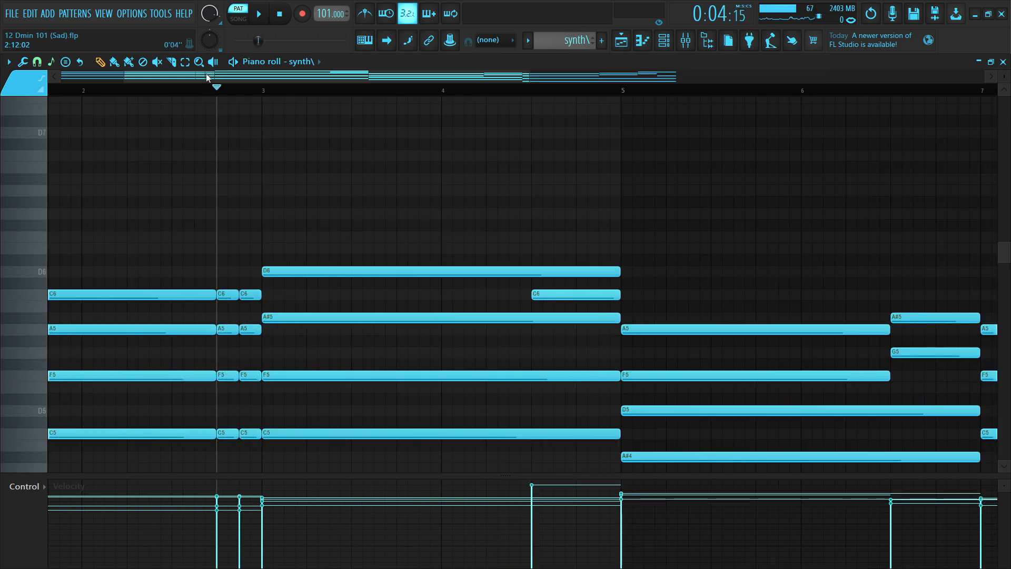
pyautogui.scroll(-2, 219, 94)
pyautogui.scroll(-3, 263, 121)
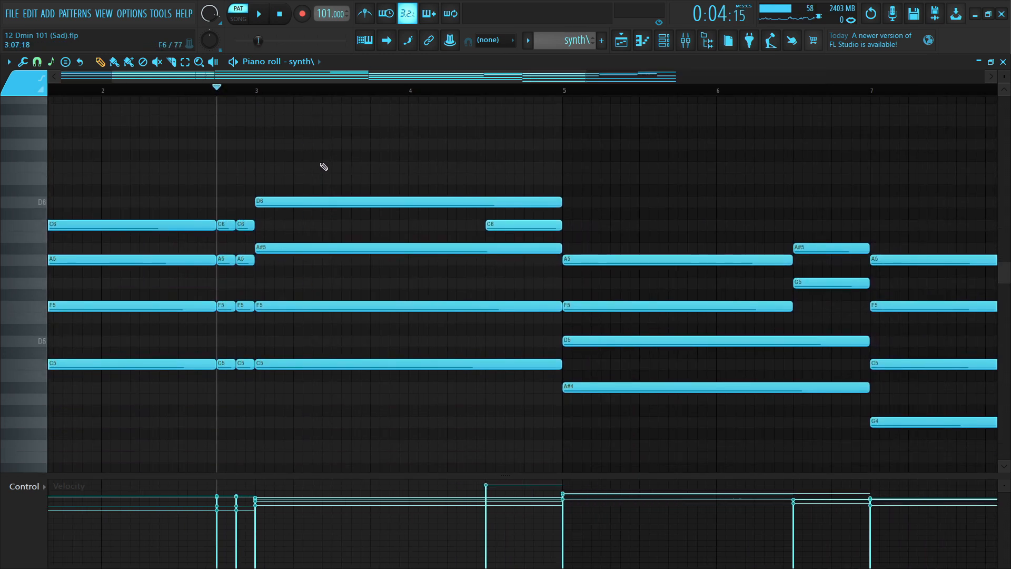
pyautogui.press('space')
pyautogui.press('space')
# Highlight the short C6 note halfway through bar 4, and audition the synth from that point
pyautogui.hscroll(2, 516, 82)
pyautogui.click(371, 90)
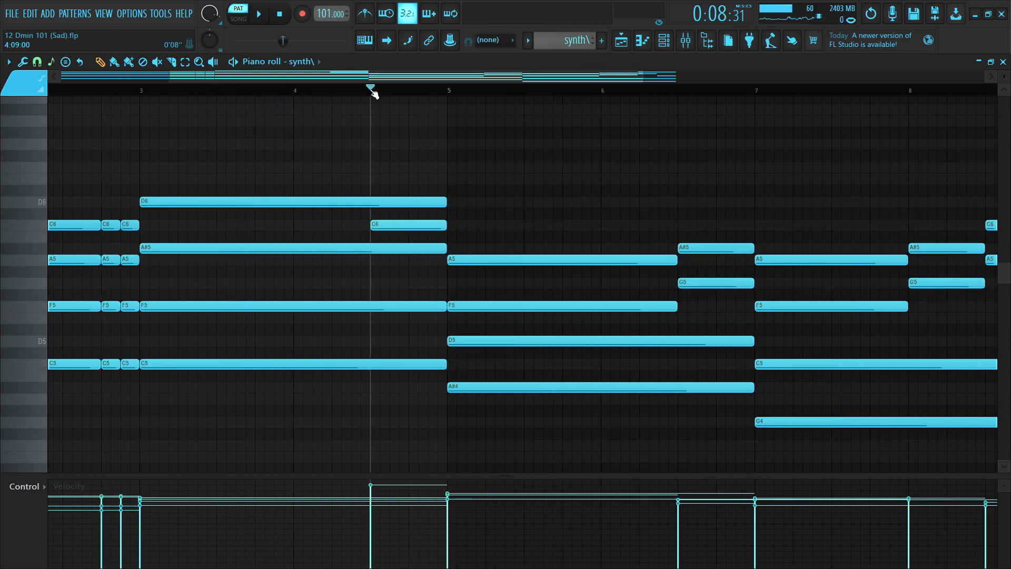
pyautogui.keyDown('ctrl'); pyautogui.click(404, 225); pyautogui.keyUp('ctrl')
pyautogui.press('space')
pyautogui.press('space')
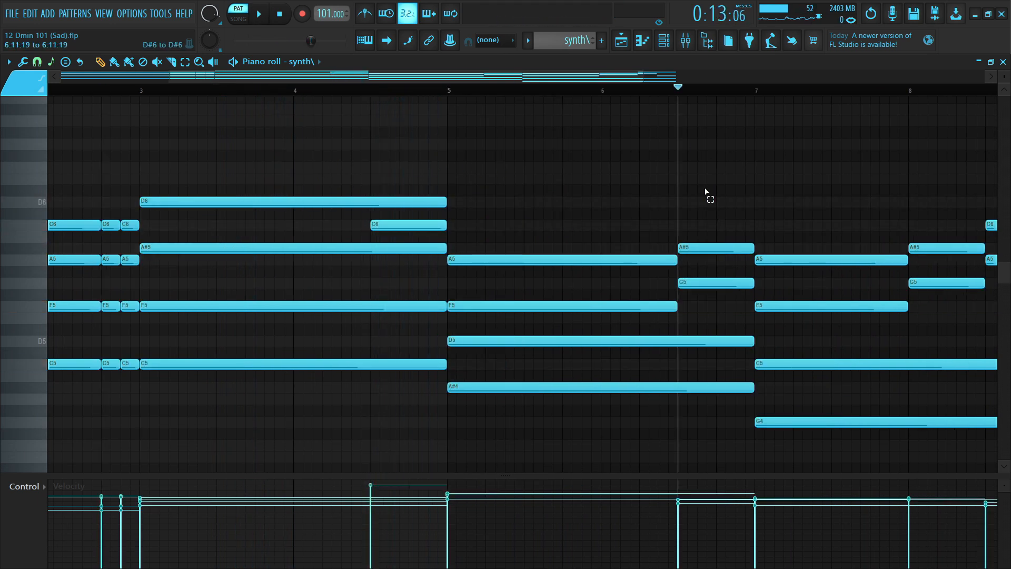
# Highlight the A#5 and G5 notes at the end of bar 6, and audition that chord change
pyautogui.moveTo(706, 190); pyautogui.dragTo(719, 312)
pyautogui.press('space')
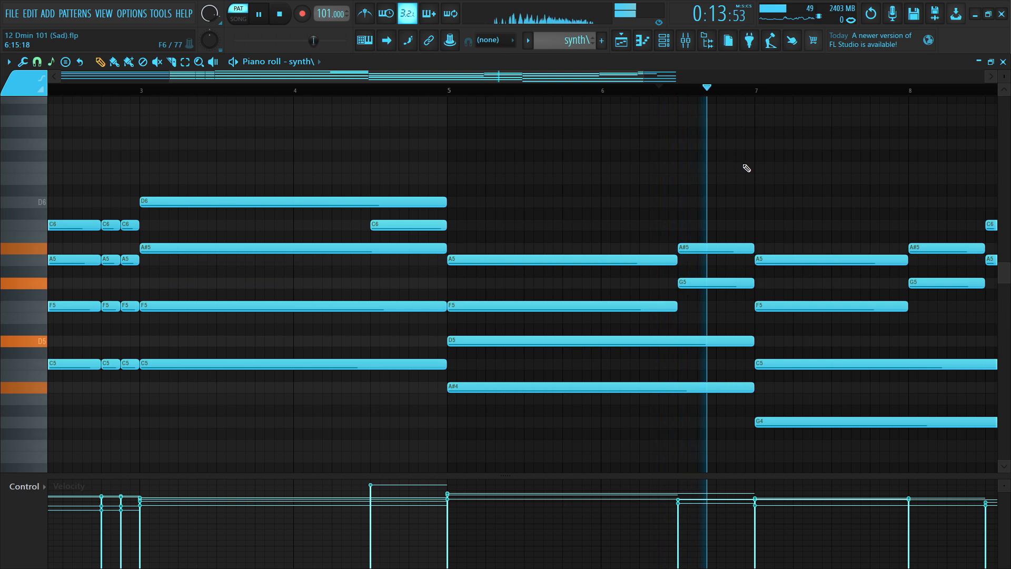
pyautogui.scroll(-2, 755, 95)
pyautogui.press('space')
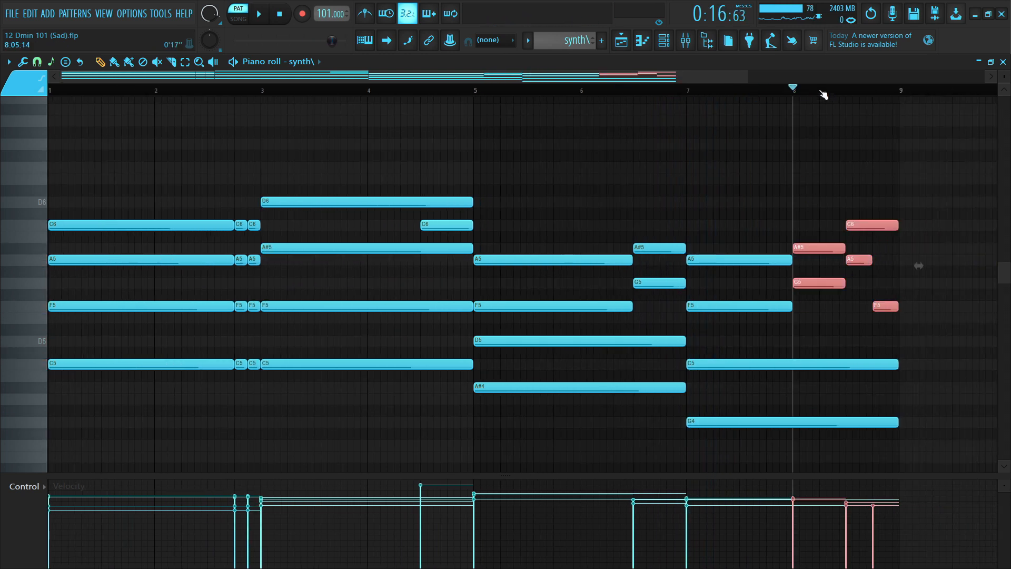
# Highlight the A5 and F5 notes at the end of bar 8, and audition the closing chord changes
pyautogui.hscroll(1, 722, 82)
pyautogui.moveTo(722, 83); pyautogui.dragTo(780, 85)
pyautogui.keyDown('ctrl'); pyautogui.click(788, 167); pyautogui.keyUp('ctrl')
pyautogui.moveTo(759, 256); pyautogui.dragTo(807, 329)
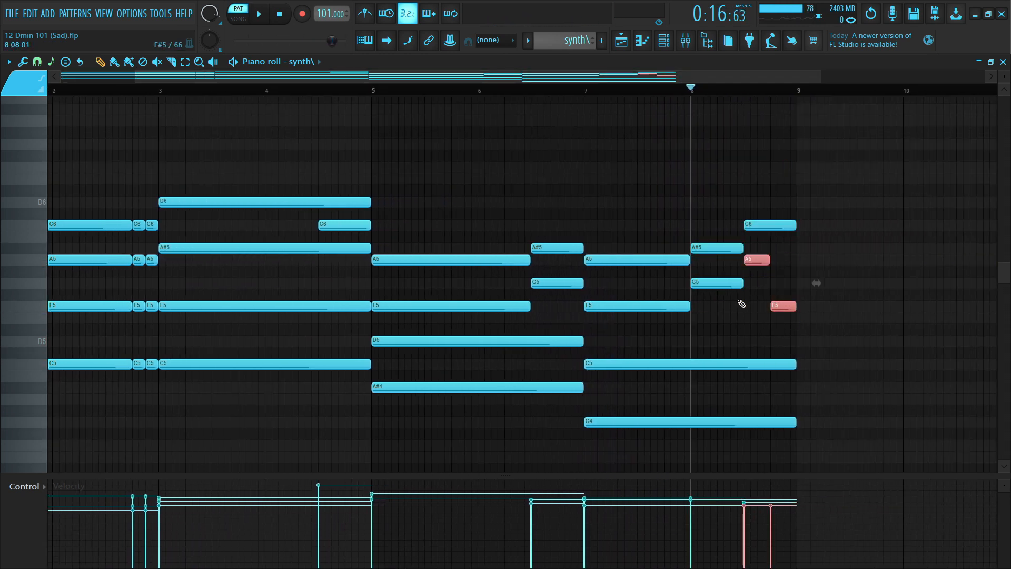
pyautogui.keyDown('ctrl'); pyautogui.click(766, 173); pyautogui.keyUp('ctrl')
pyautogui.press('space')
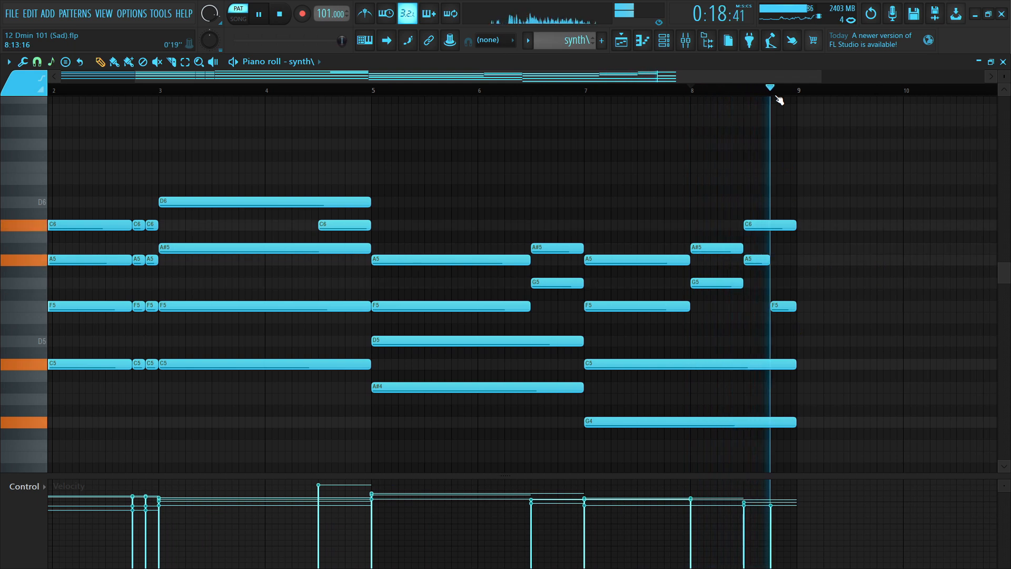
pyautogui.press('space')
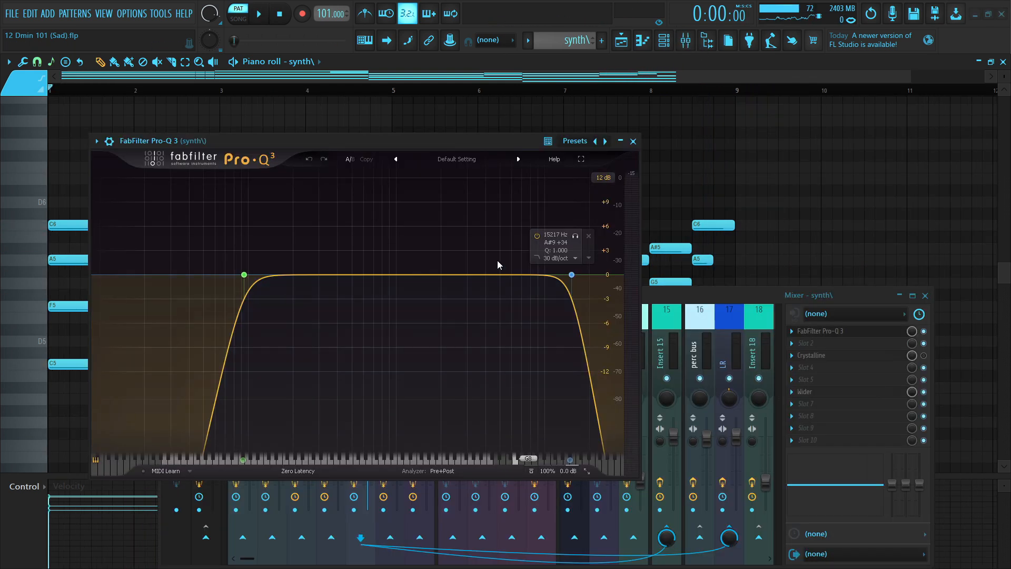
# Inspect the FabFilter Pro-Q 3, Crystalline and Wider effects on the synth's mixer track, and audition the synth
pyautogui.moveTo(243, 271)
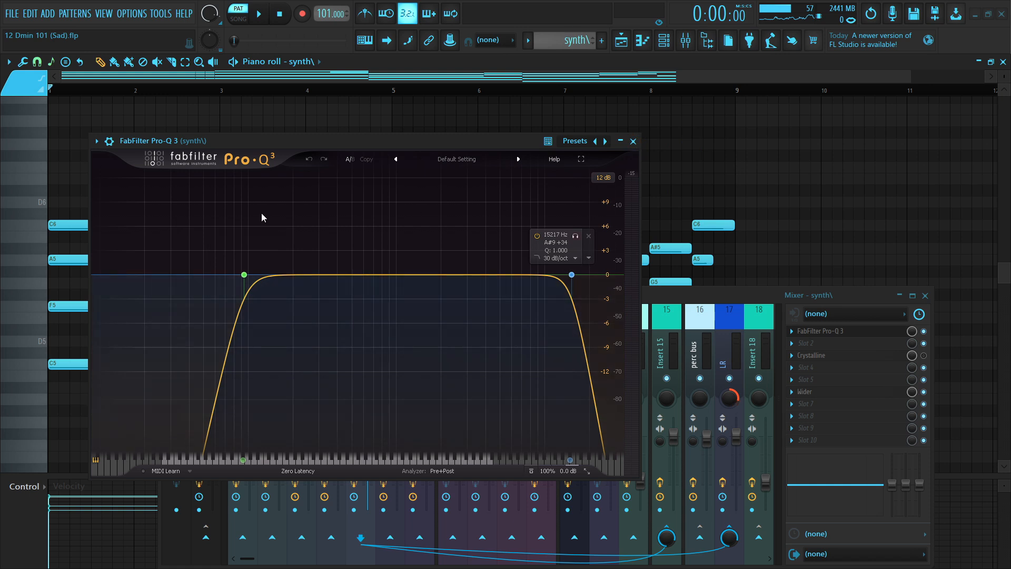
pyautogui.click(811, 355)
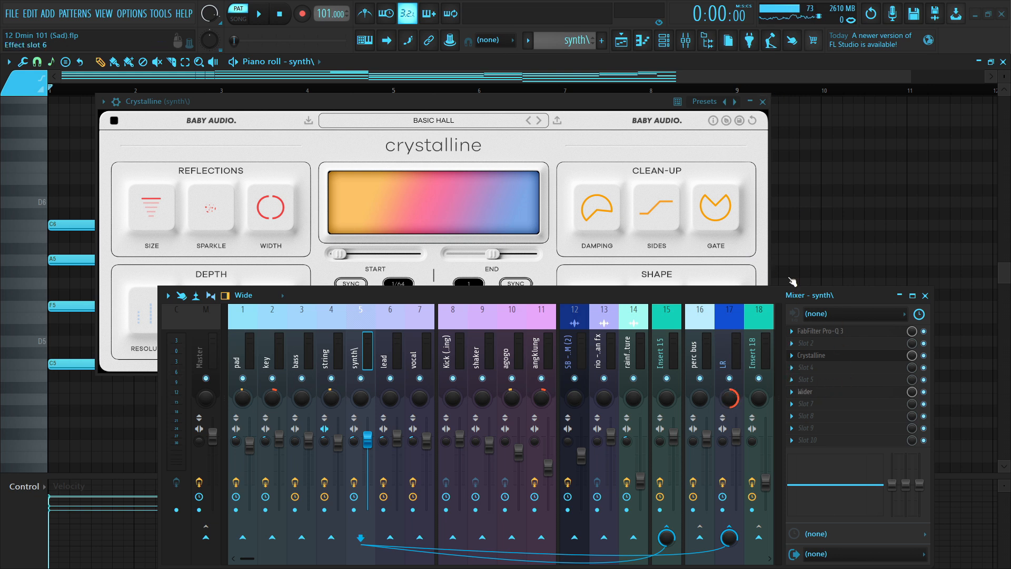
pyautogui.click(804, 392)
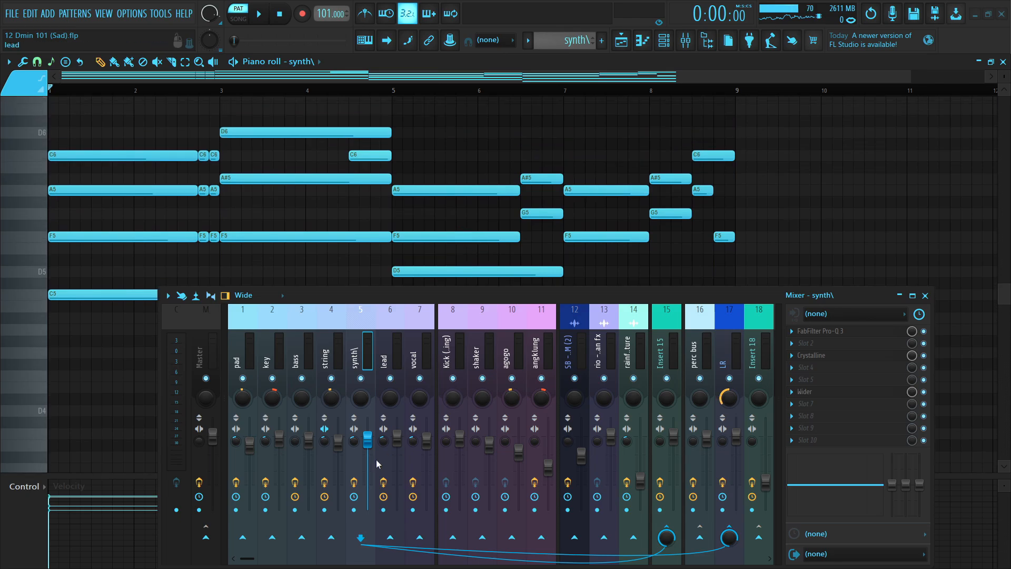
pyautogui.press('space')
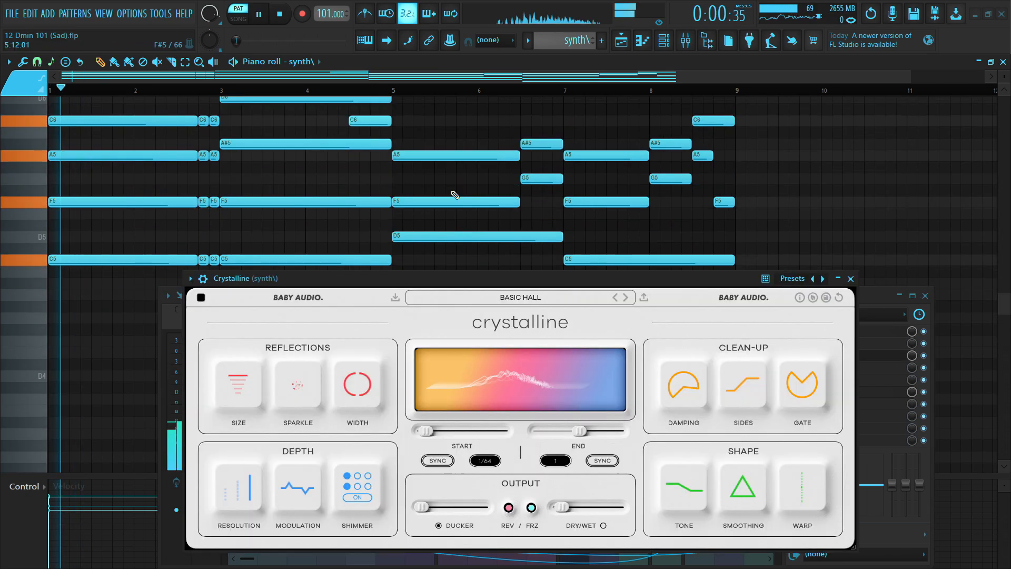
pyautogui.scroll(2, 454, 195)
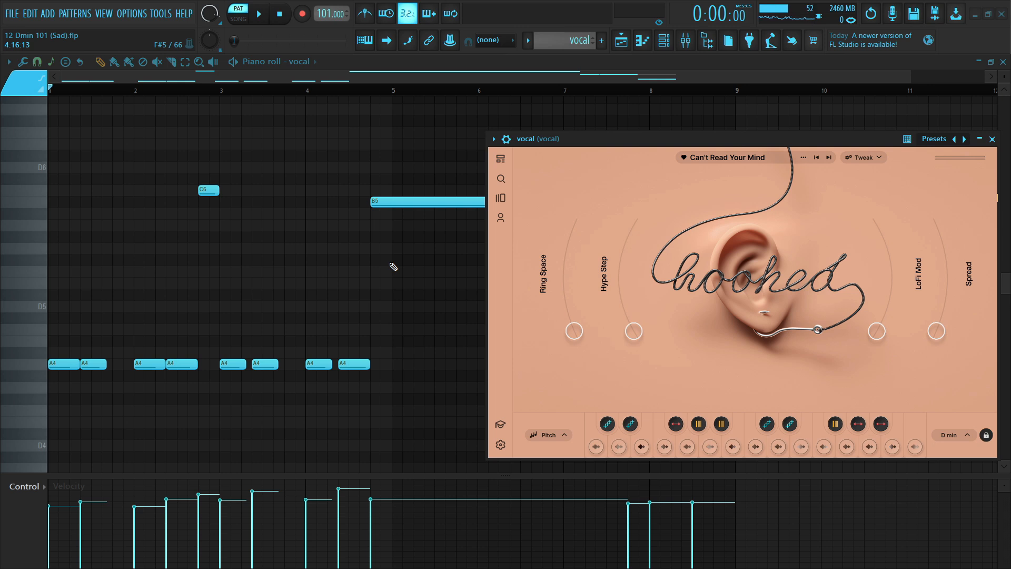
# Switch on the metronome and audition the long B5 vocal note that starts late in bar 4
pyautogui.press('space')
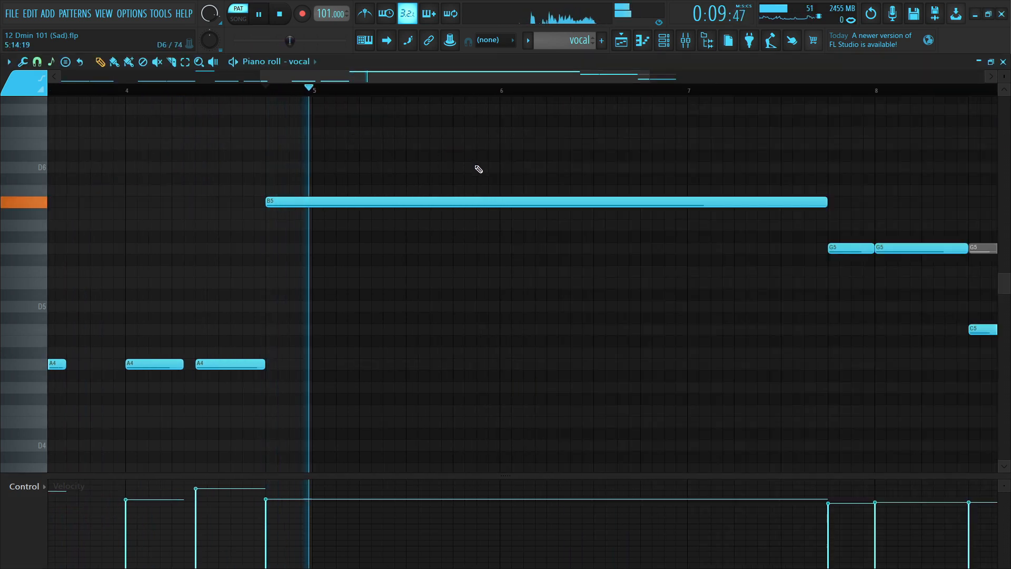
pyautogui.press('space')
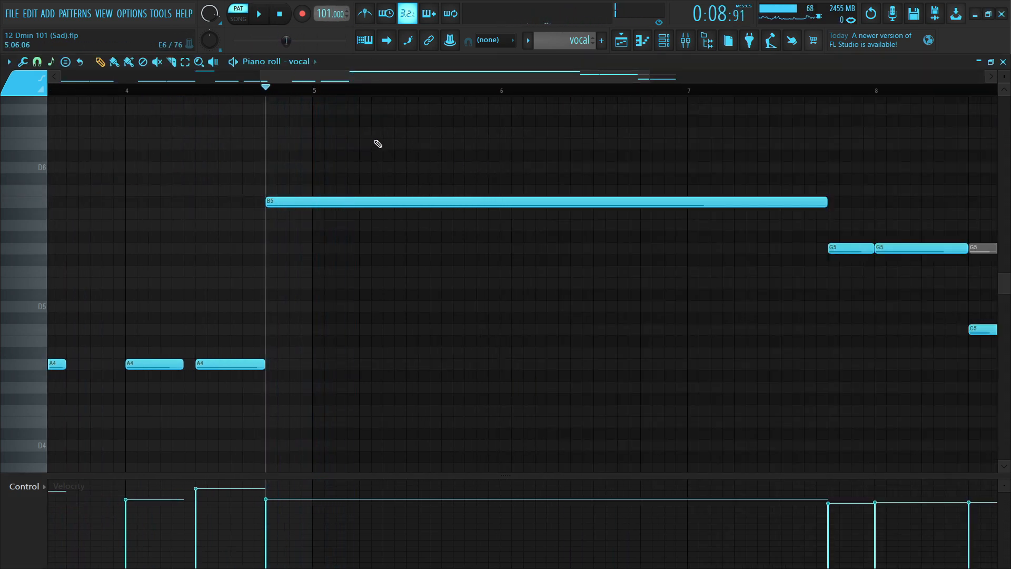
pyautogui.click(365, 13)
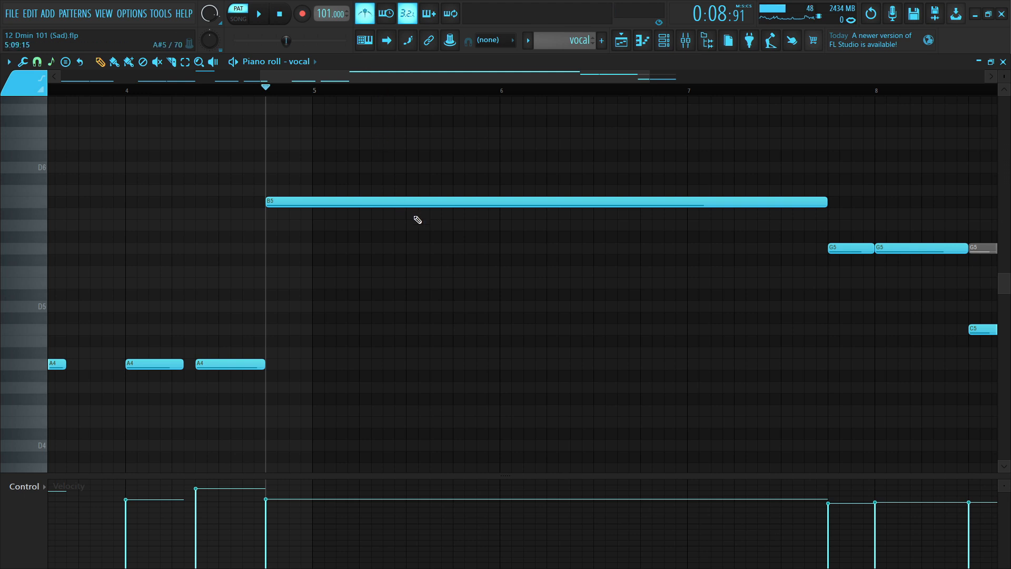
pyautogui.press('space')
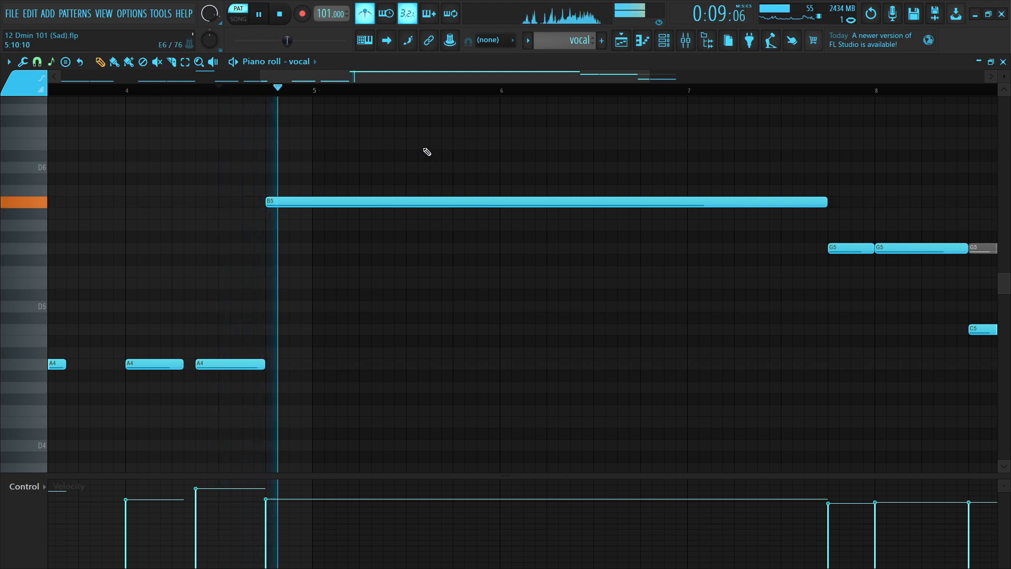
pyautogui.press('space')
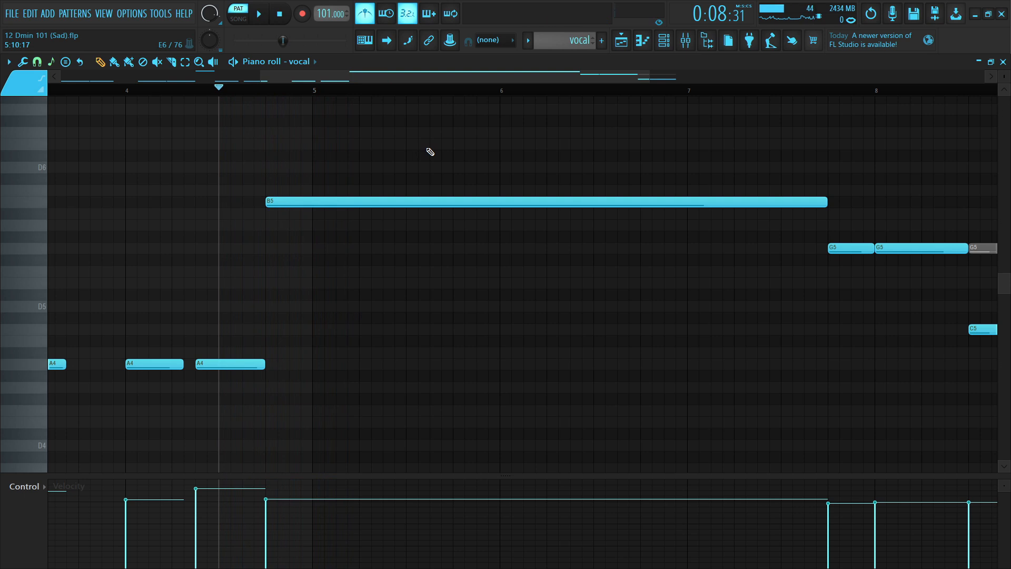
pyautogui.press('space')
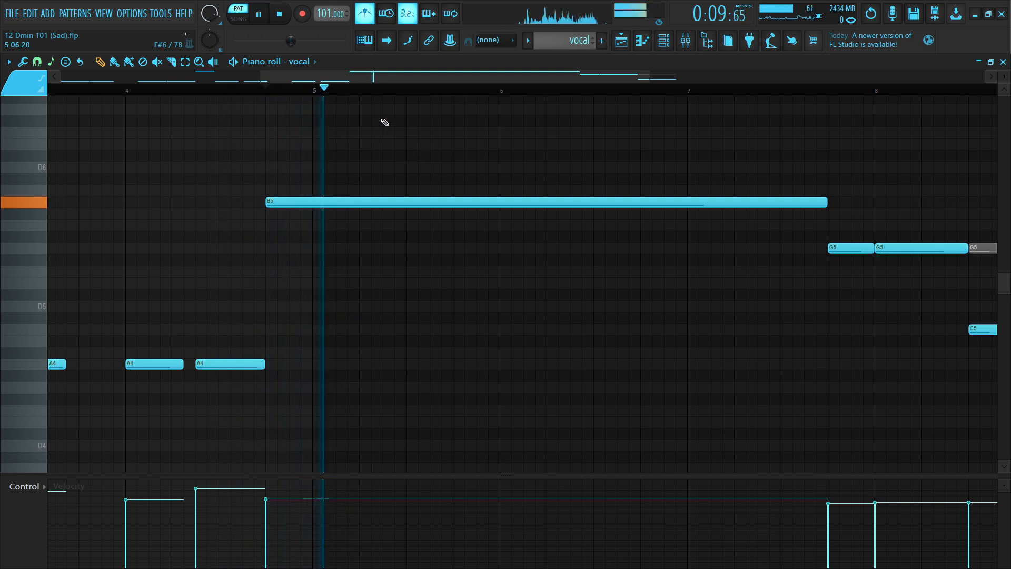
pyautogui.press('space')
pyautogui.scroll(-2, 424, 80)
pyautogui.scroll(3, 431, 99)
pyautogui.scroll(2, 433, 90)
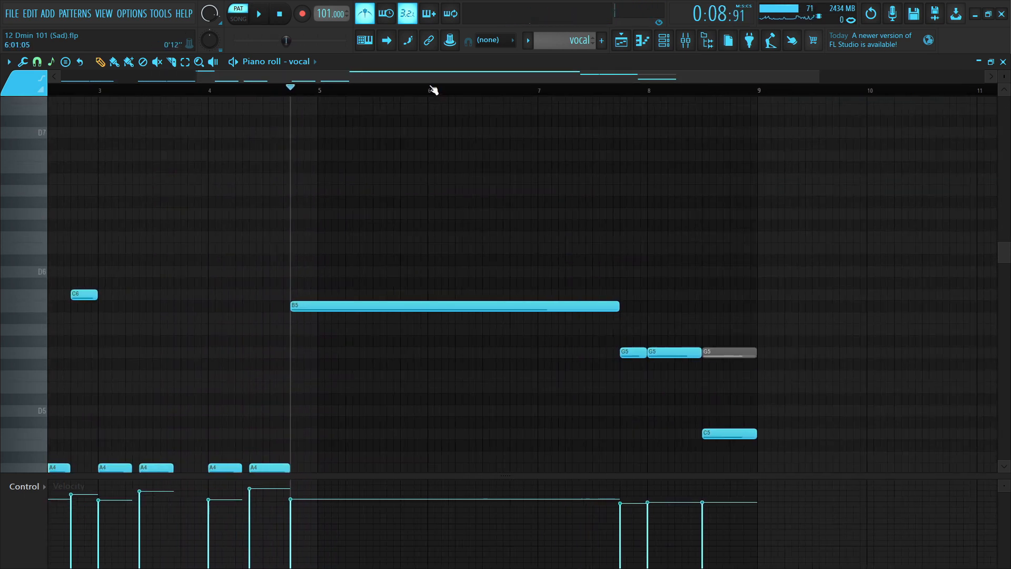
pyautogui.scroll(-4, 428, 160)
pyautogui.scroll(2, 441, 82)
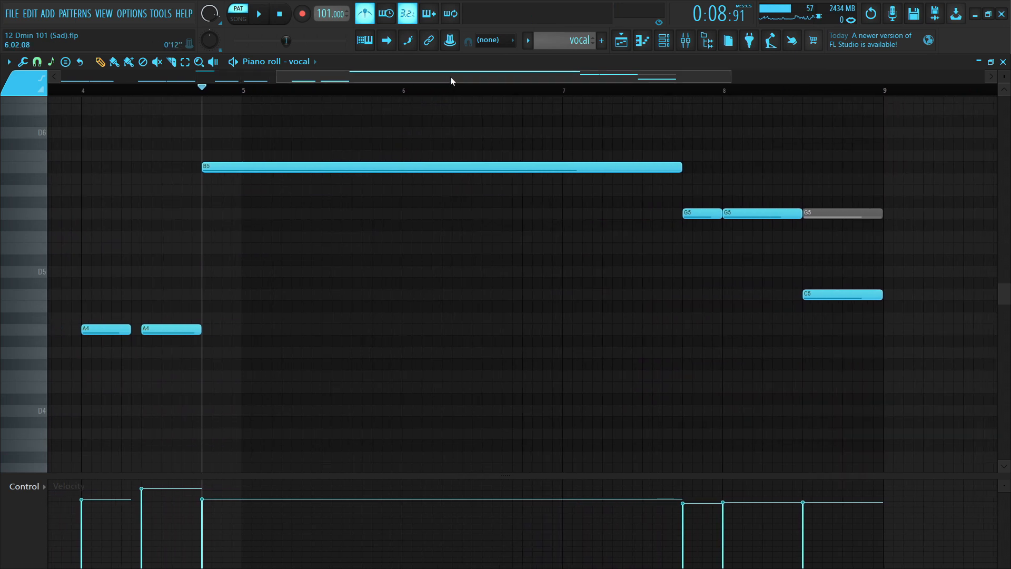
# Audition the vocal's closing G5 notes from the end of bar 7, and return the playhead to the start of the long B5 note
pyautogui.moveTo(663, 89); pyautogui.dragTo(684, 92)
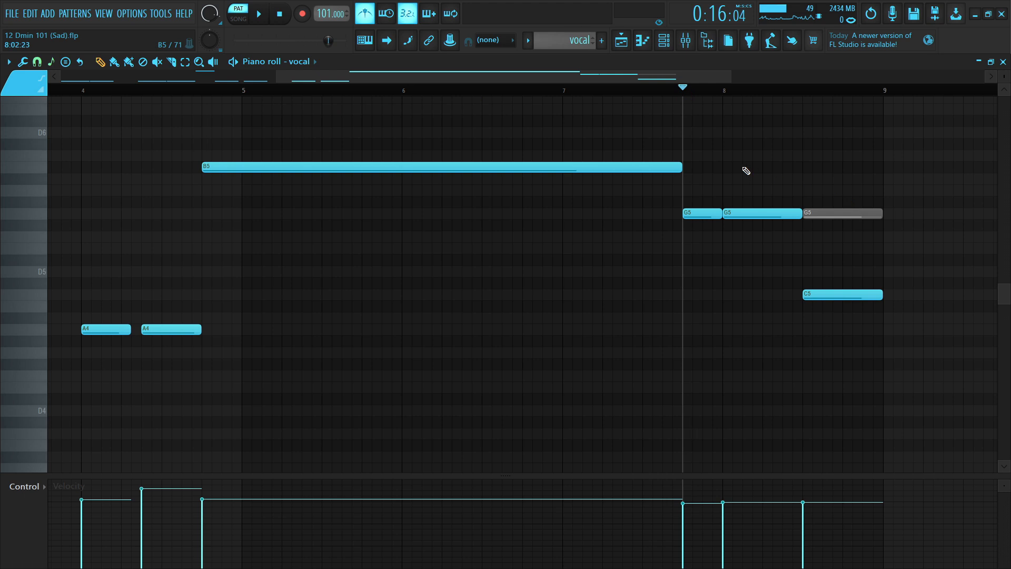
pyautogui.press('space')
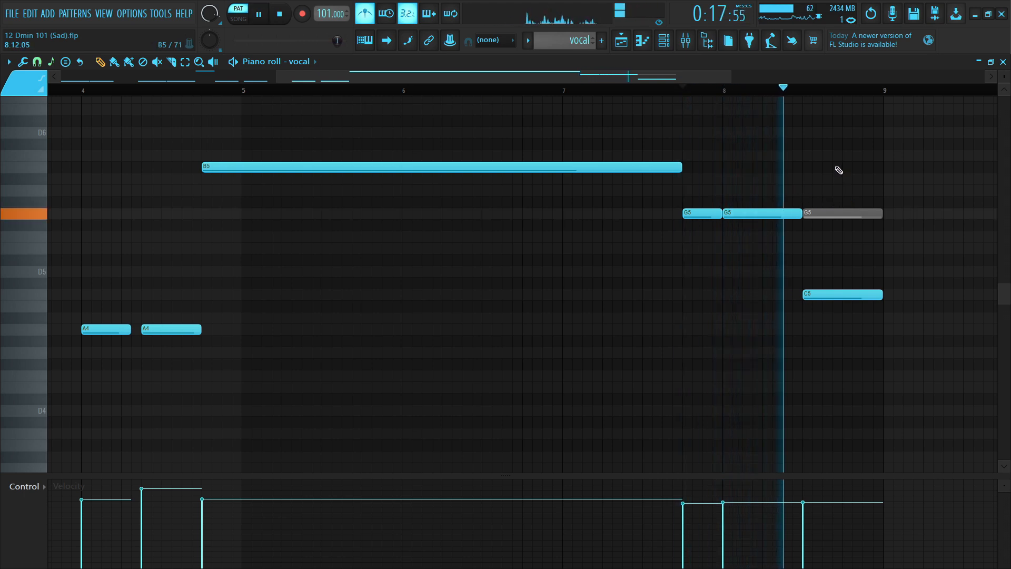
pyautogui.press('space')
pyautogui.scroll(-3, 682, 93)
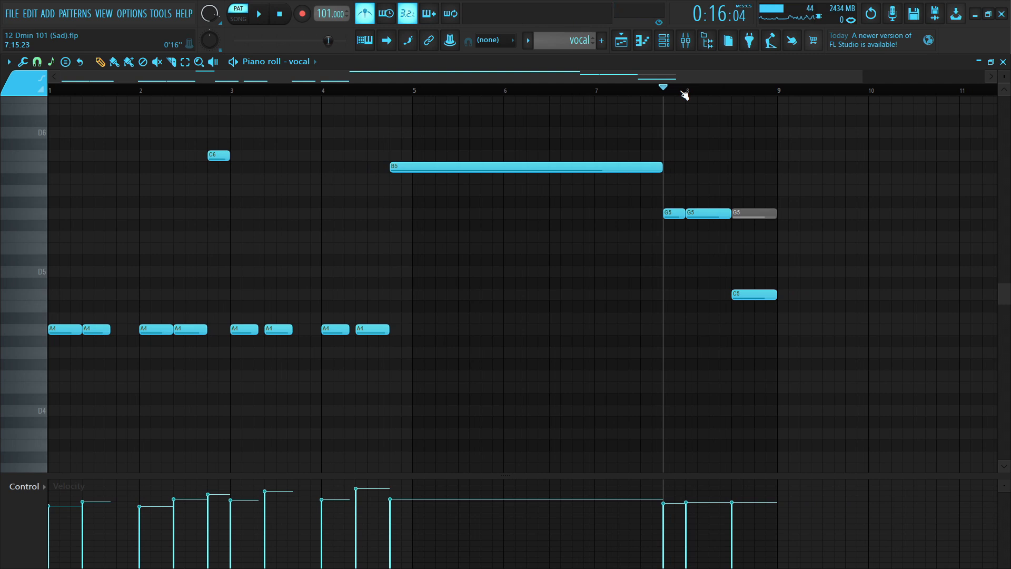
pyautogui.scroll(1, 395, 94)
pyautogui.click(390, 90)
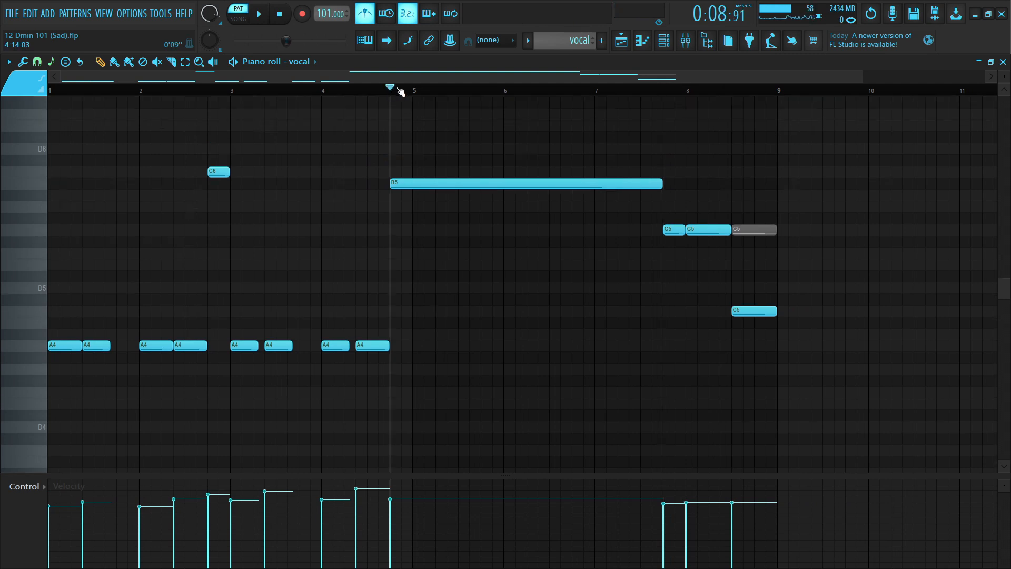
pyautogui.scroll(-1, 400, 93)
# Inspect the FabFilter Pro-Q 3 and Crystalline effects on the vocal's mixer track
pyautogui.press('F9')
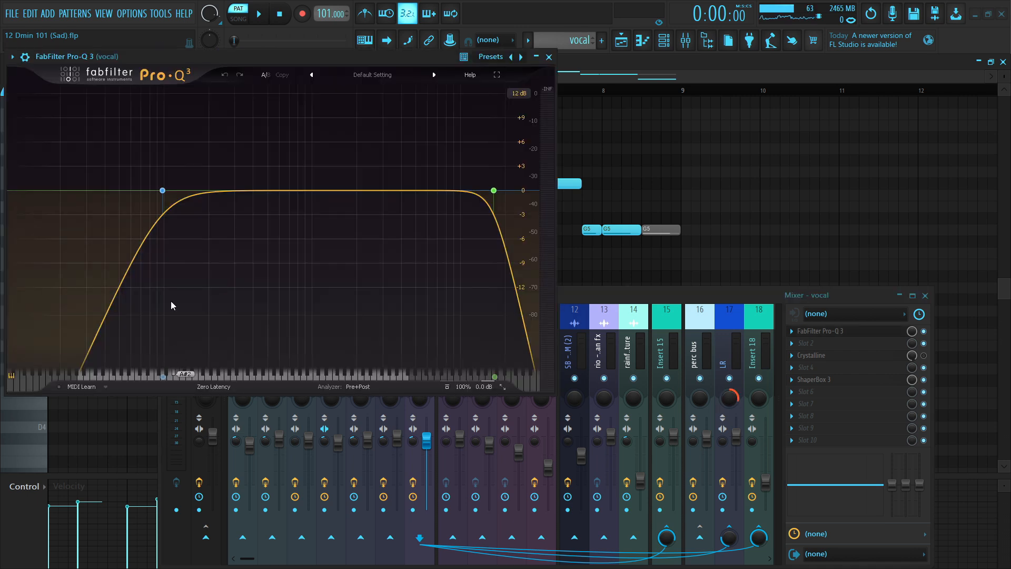
pyautogui.moveTo(163, 191)
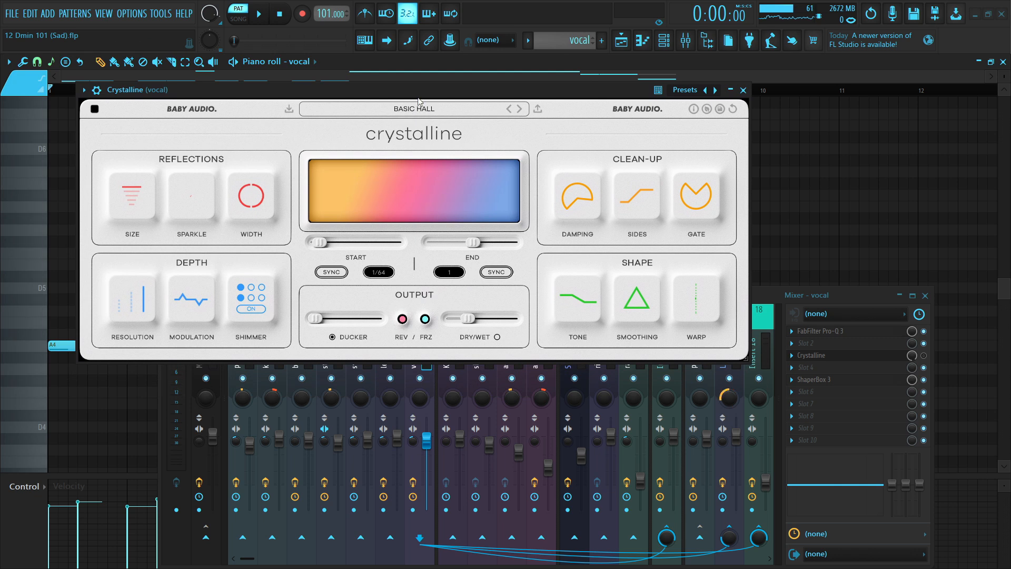
pyautogui.moveTo(374, 92); pyautogui.dragTo(378, 92)
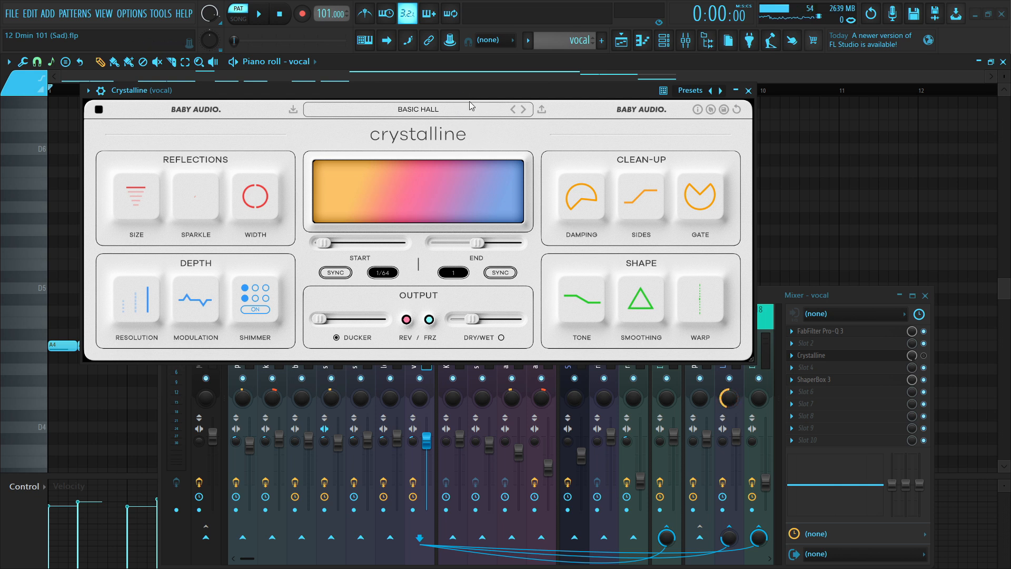
pyautogui.moveTo(458, 94); pyautogui.dragTo(472, 93)
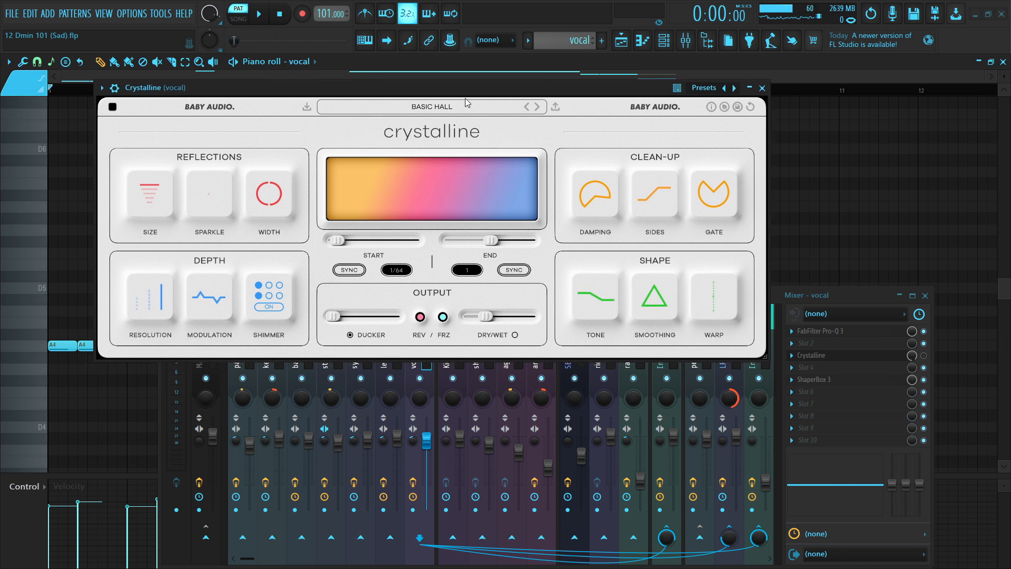
pyautogui.moveTo(490, 319)
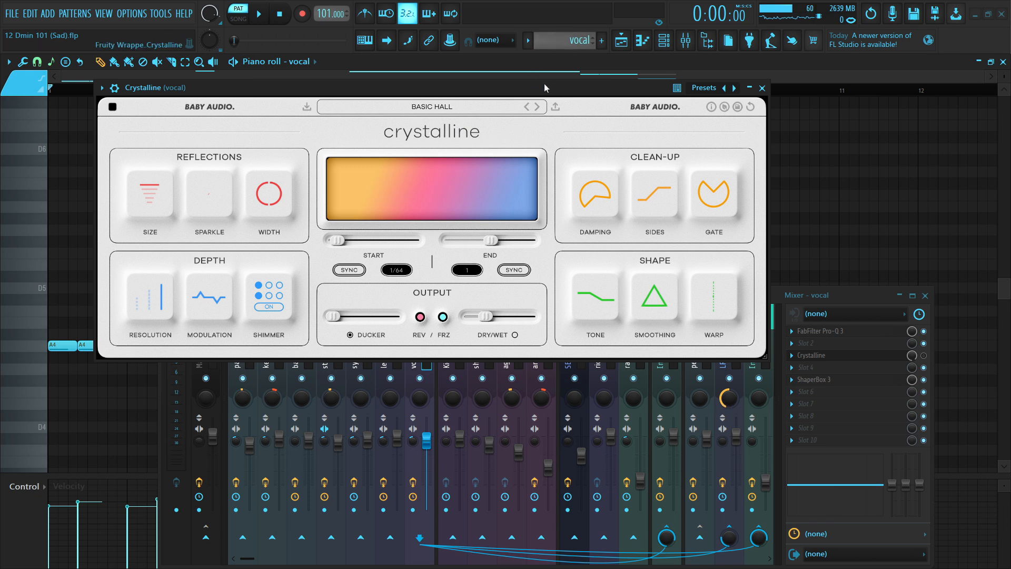
pyautogui.press('Escape')
# Inspect the ShaperBox 3 effect on the vocal's mixer track, and audition the vocal pattern
pyautogui.click(813, 379)
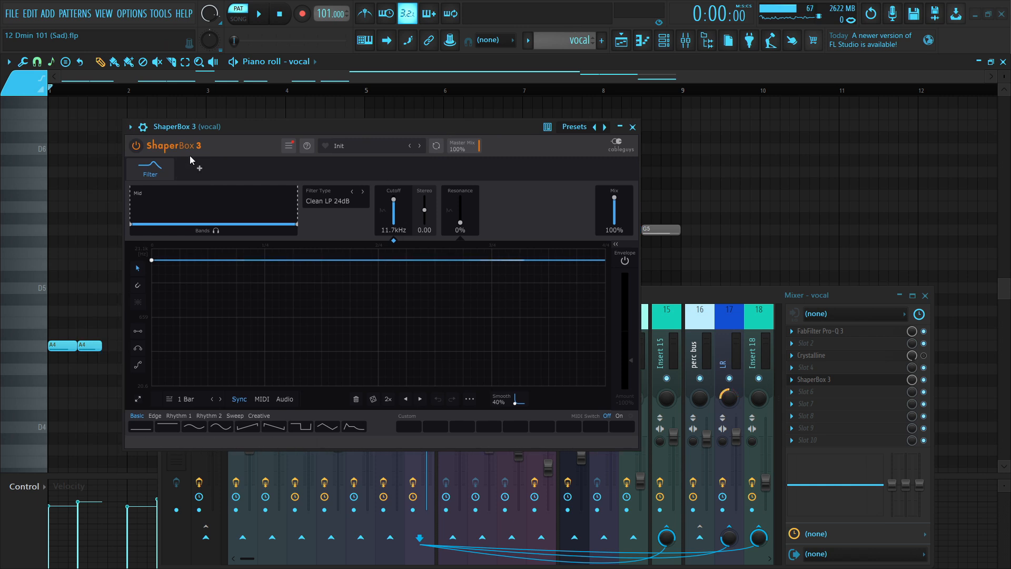
pyautogui.click(633, 127)
pyautogui.scroll(-3, 464, 209)
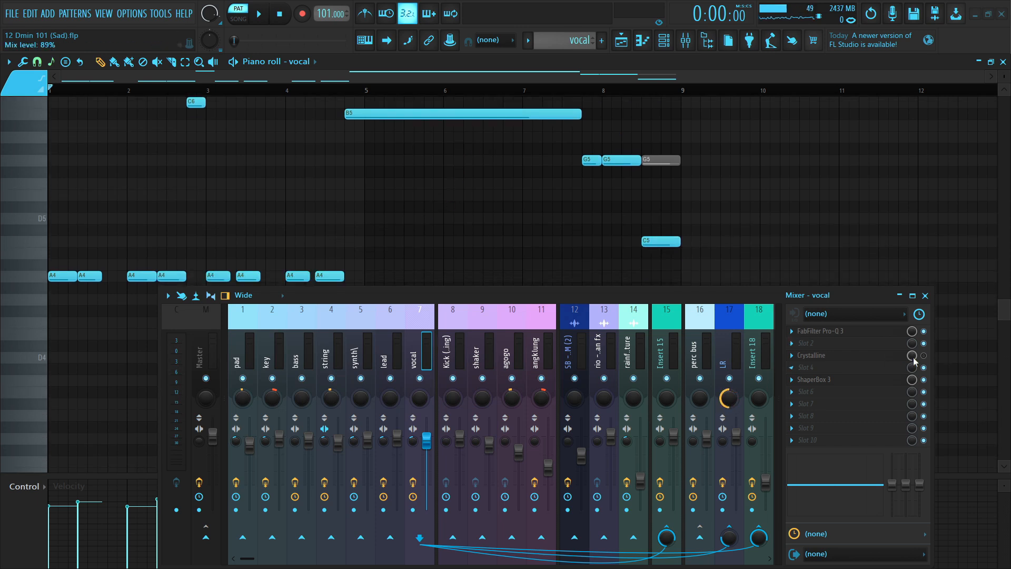
pyautogui.press('space')
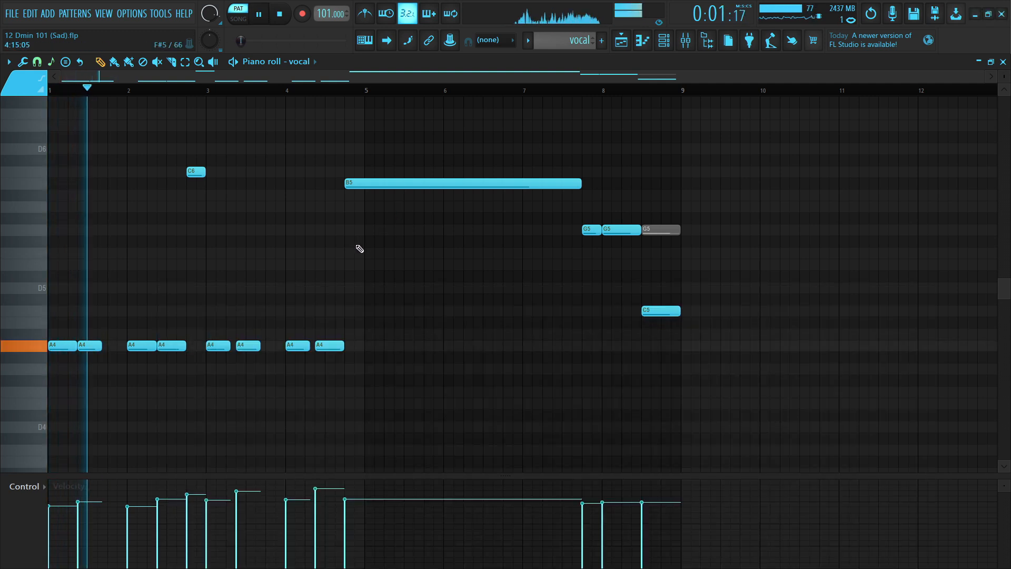
pyautogui.press('space')
pyautogui.click(686, 43)
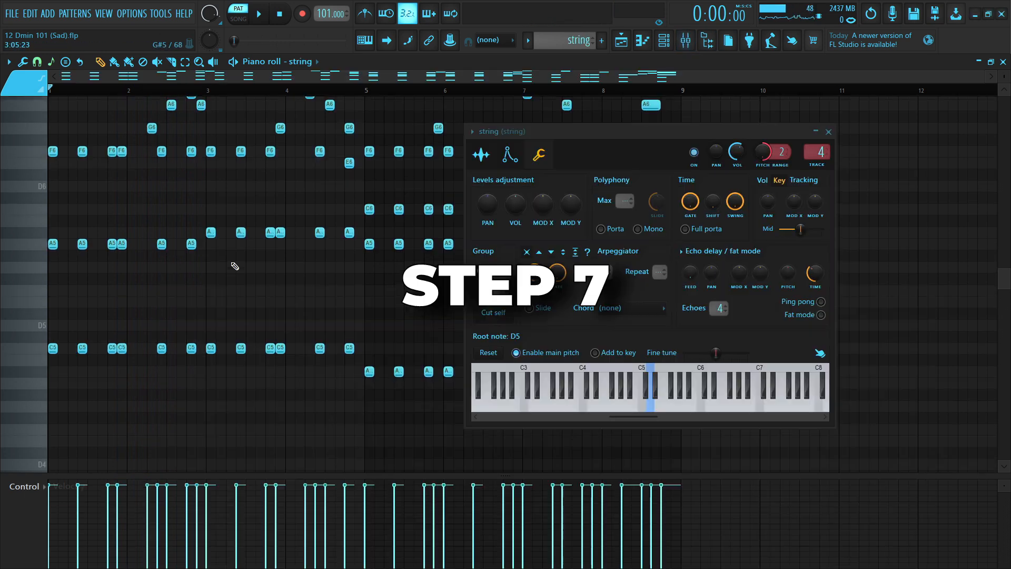
# Close the string channel's settings, audition the string pattern from bar 1 and look over its chord and melody notes
pyautogui.scroll(-1, 235, 266)
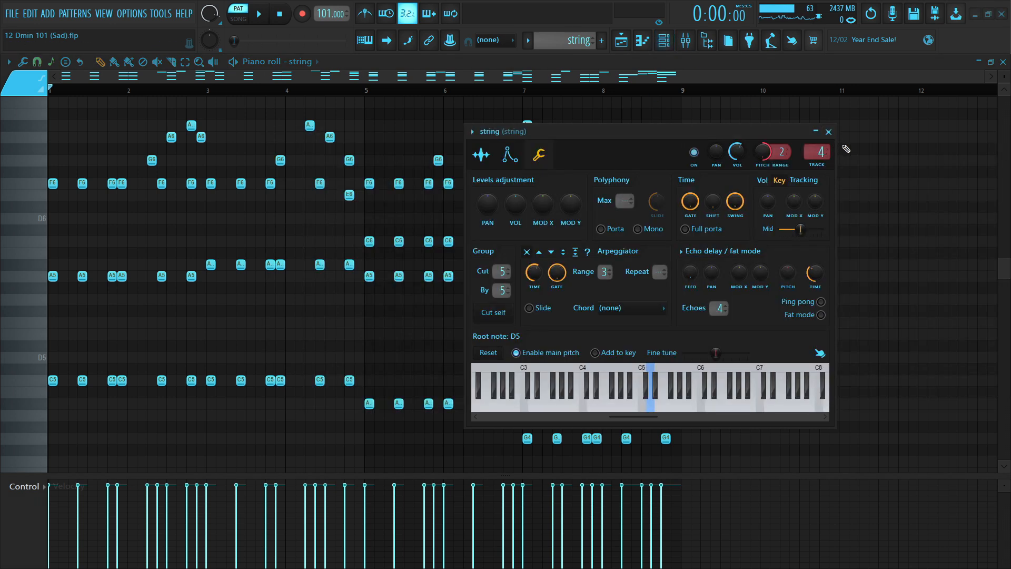
pyautogui.click(828, 131)
pyautogui.press('space')
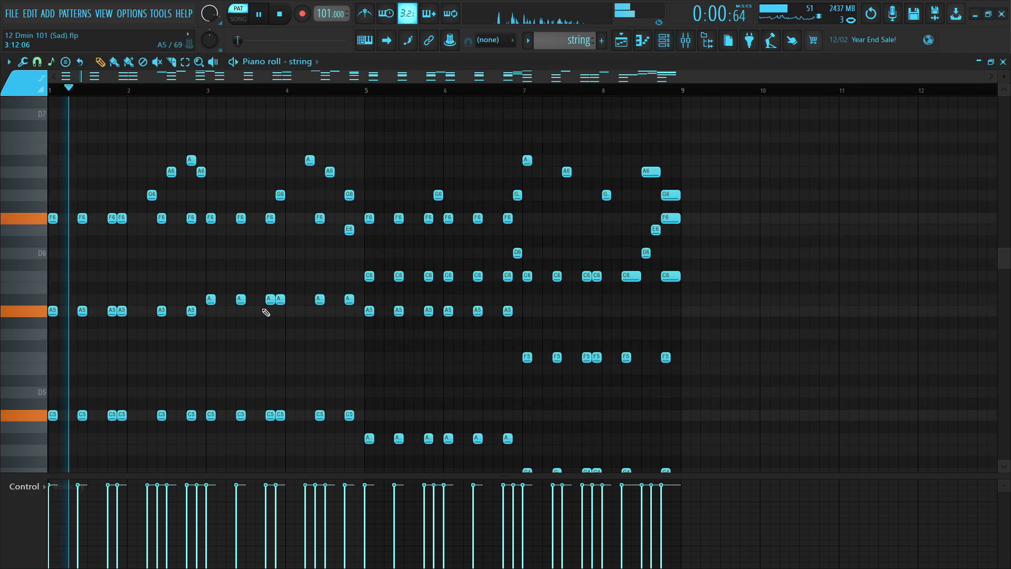
pyautogui.scroll(3, 302, 312)
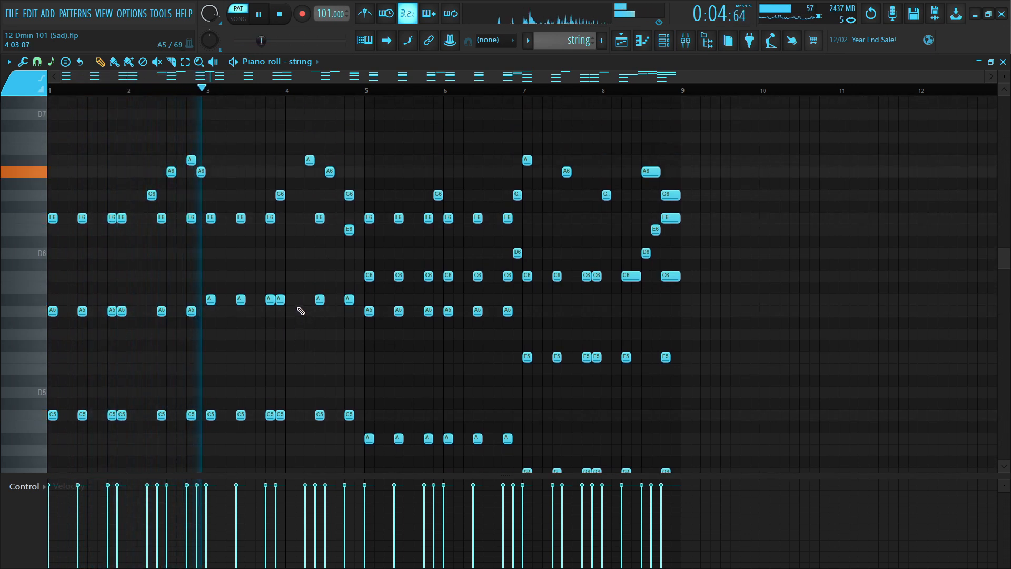
pyautogui.press('space')
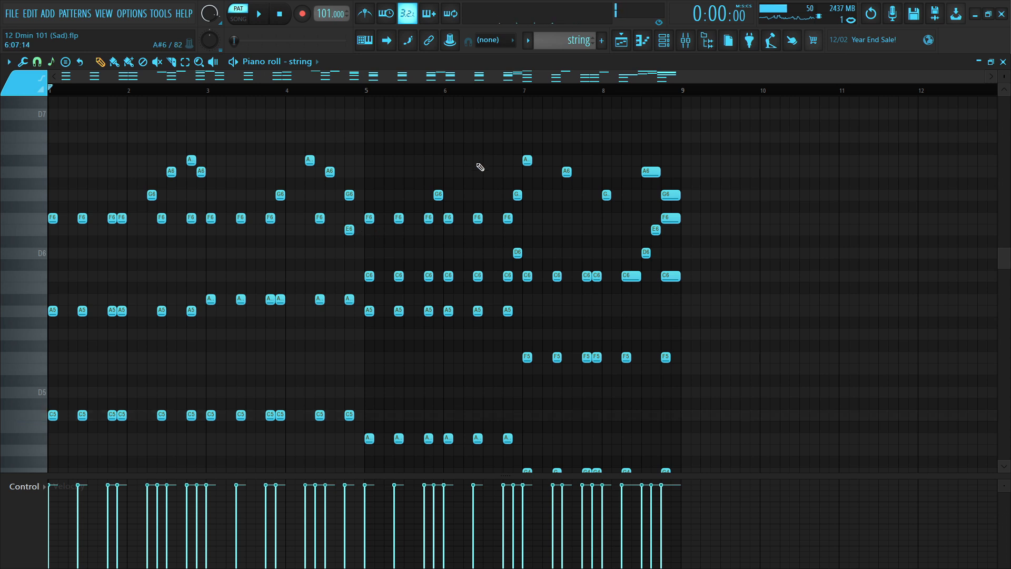
pyautogui.scroll(-3, 693, 124)
pyautogui.scroll(3, 693, 125)
pyautogui.scroll(-1, 249, 210)
pyautogui.scroll(1, 443, 300)
pyautogui.moveTo(711, 145)
pyautogui.mouseDown()
pyautogui.moveTo(21, 467)
pyautogui.moveTo(3, 453)
pyautogui.moveTo(706, 153)
pyautogui.mouseUp()
# Inspect the Crystalline and OTT effects on the string's mixer track
pyautogui.press('F9')
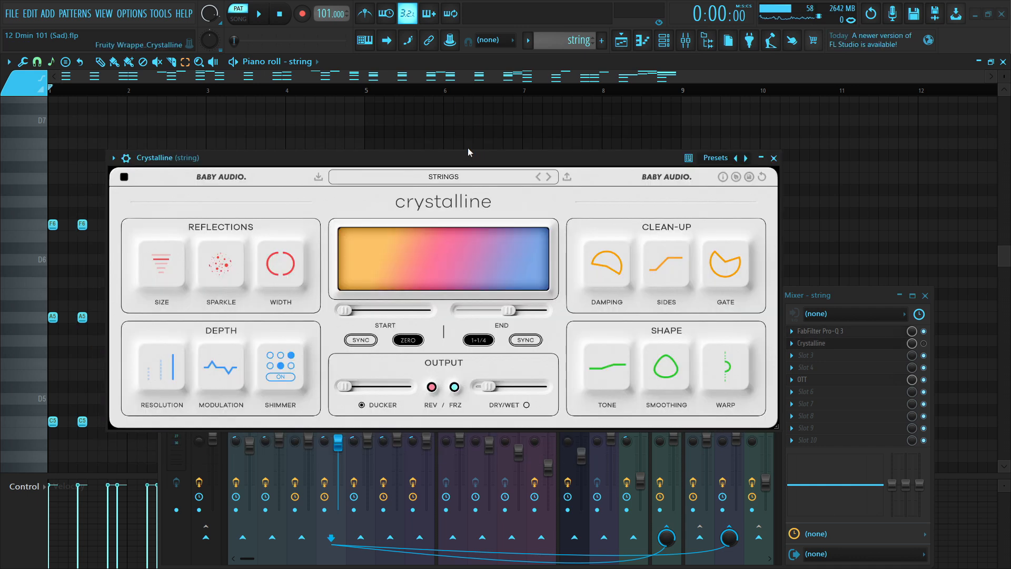
pyautogui.moveTo(472, 157); pyautogui.dragTo(459, 138)
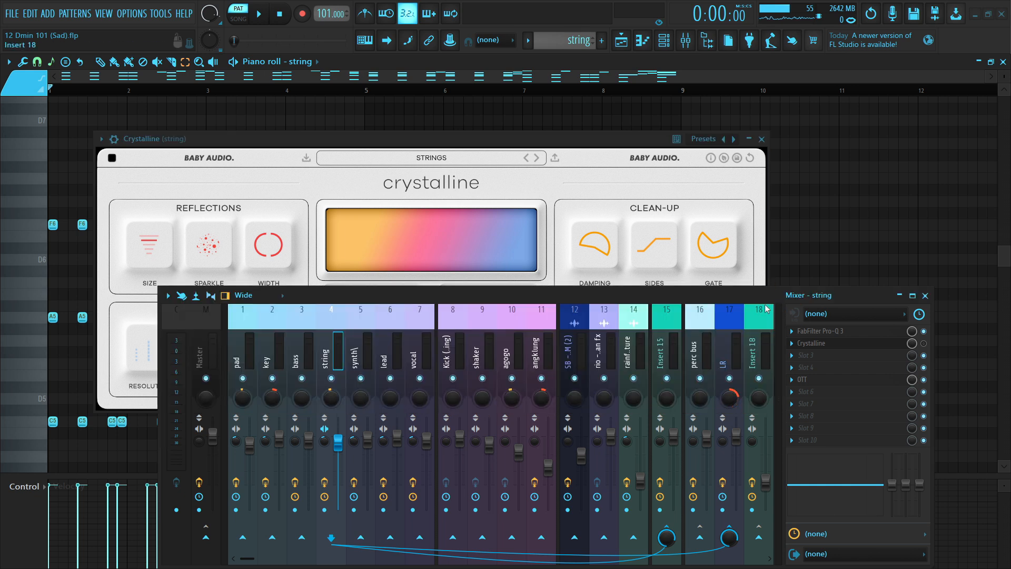
pyautogui.click(874, 379)
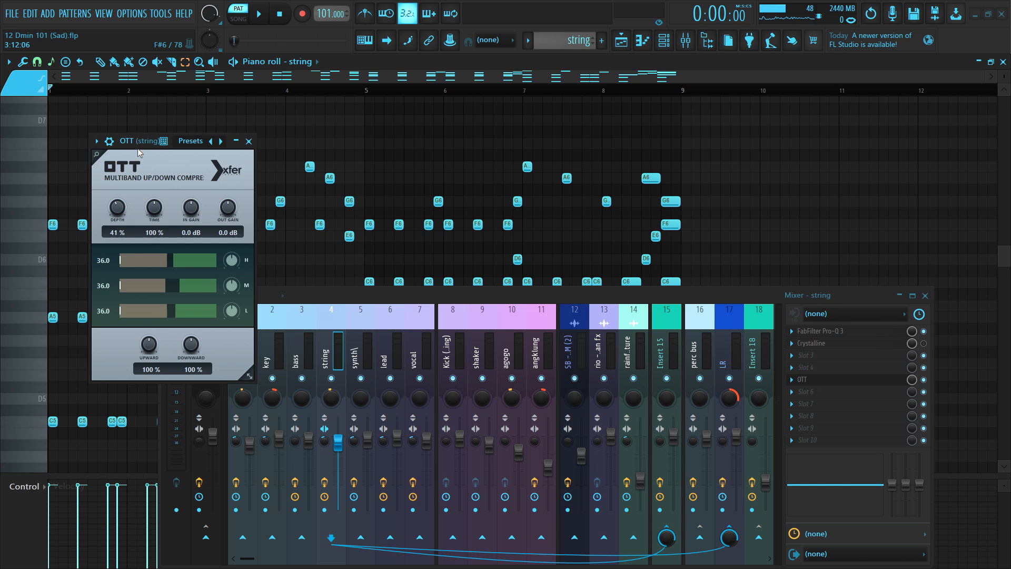
pyautogui.moveTo(135, 143); pyautogui.dragTo(157, 141)
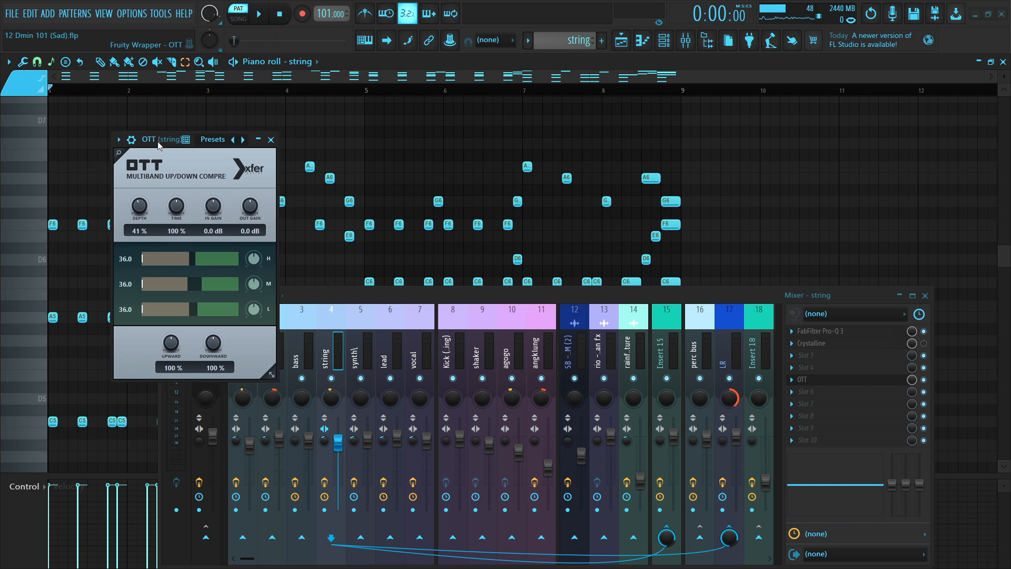
pyautogui.press('Escape')
# Hide the mixer and audition the string pattern from bar 1
pyautogui.click(668, 46)
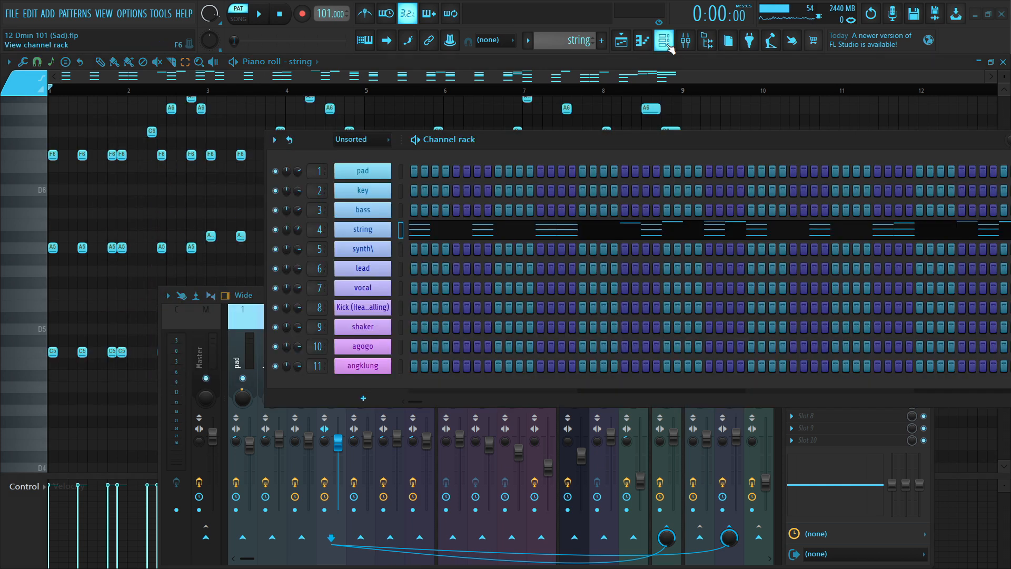
pyautogui.click(668, 46)
pyautogui.scroll(2, 613, 141)
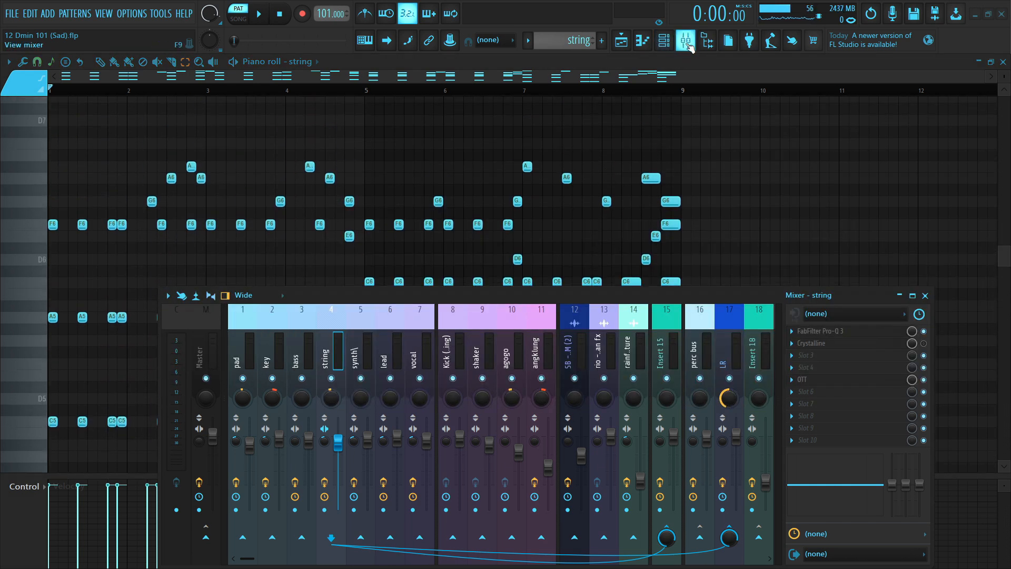
pyautogui.press('F9')
pyautogui.scroll(1, 464, 294)
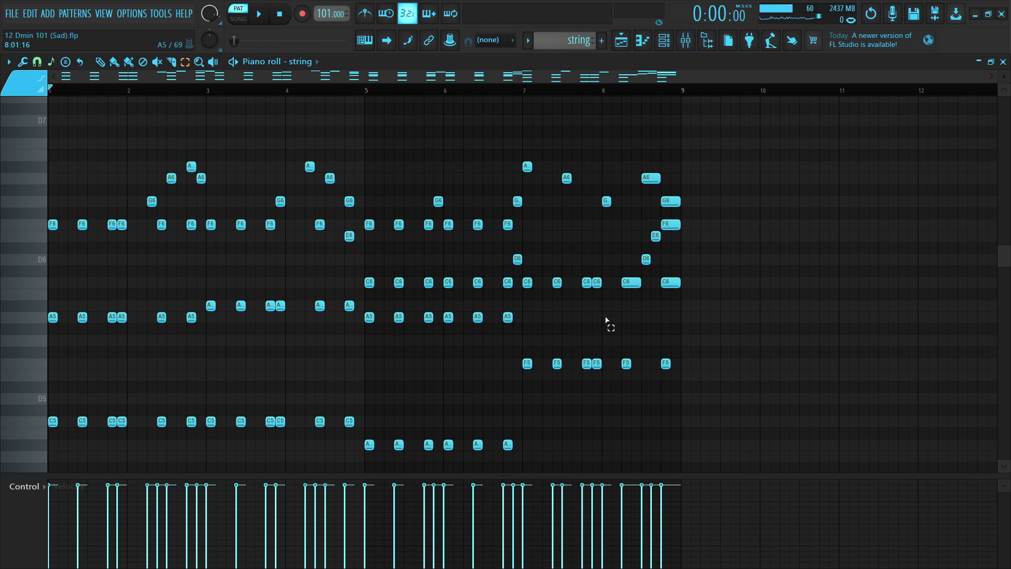
pyautogui.scroll(-2, 608, 322)
pyautogui.press('space')
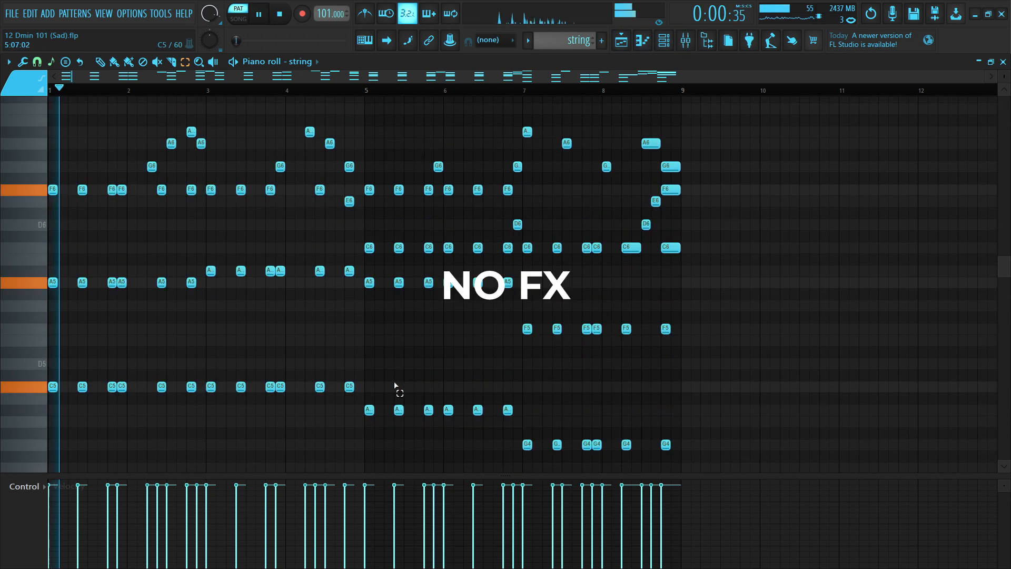
# Show the full playlist arrangement and place the song position at bar 33, where the string section begins
pyautogui.click(685, 41)
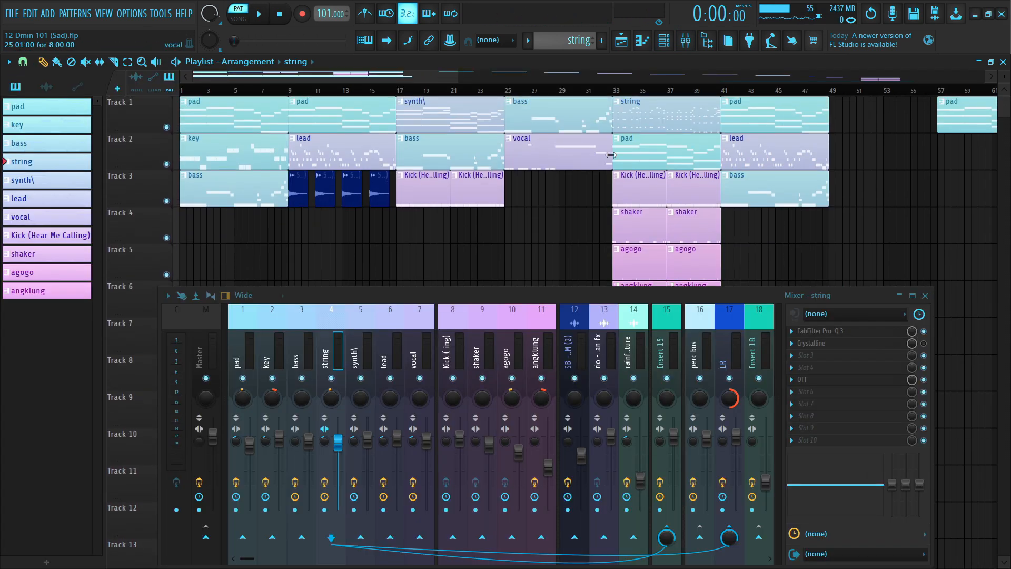
pyautogui.click(686, 40)
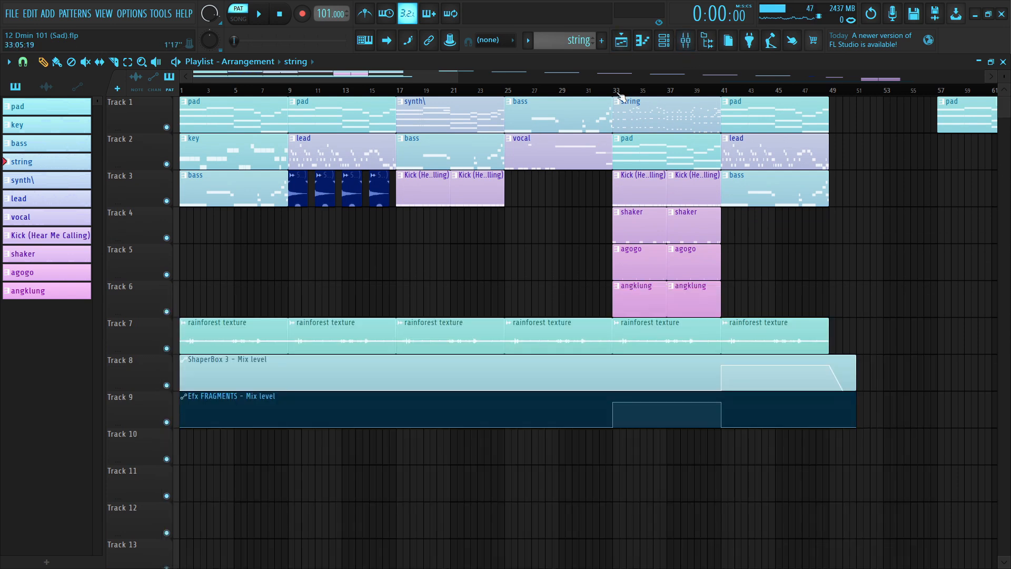
pyautogui.click(619, 95)
pyautogui.scroll(5, 611, 91)
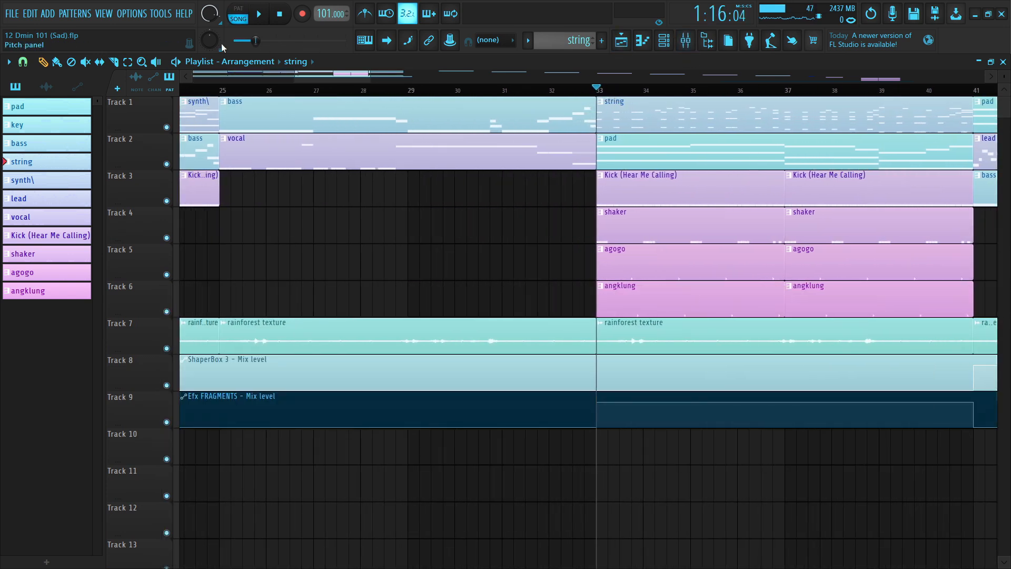
# Mute playlist tracks 1 and 2, and audition the kick, shaker, agogo and angklung clips together from bar 33
pyautogui.press('e')
pyautogui.click(167, 126)
pyautogui.click(166, 164)
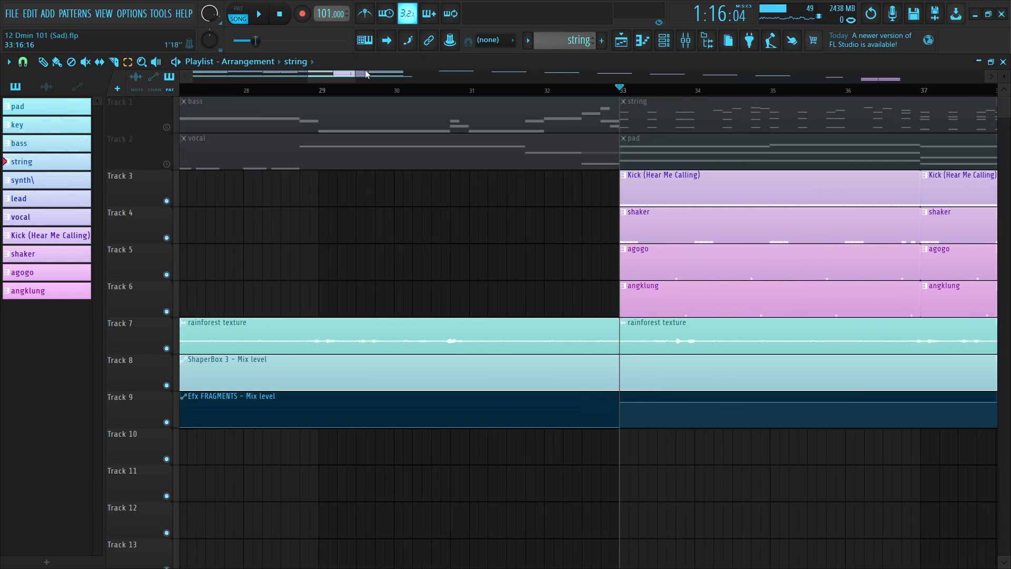
pyautogui.moveTo(359, 77); pyautogui.dragTo(349, 82)
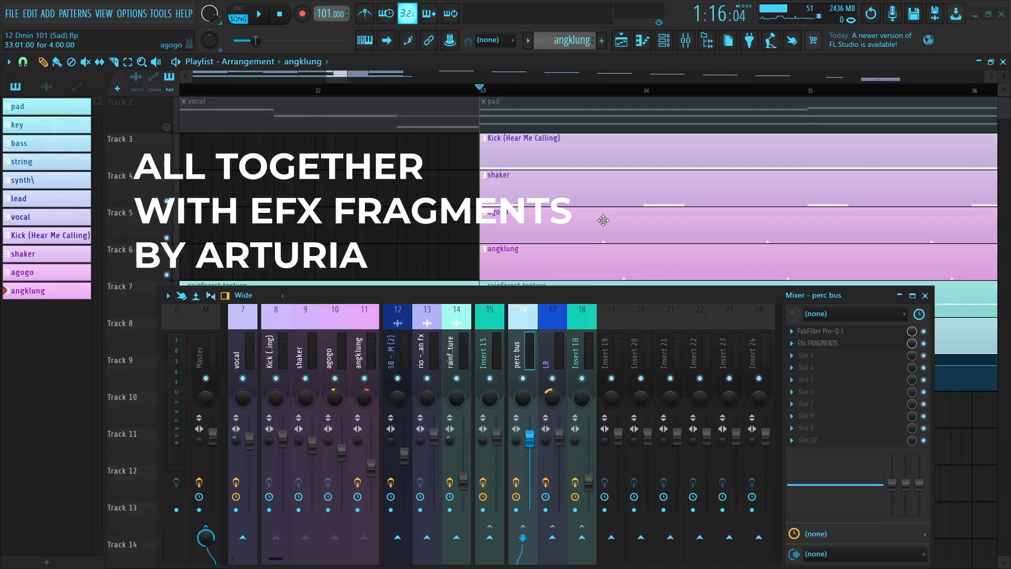
pyautogui.press('space')
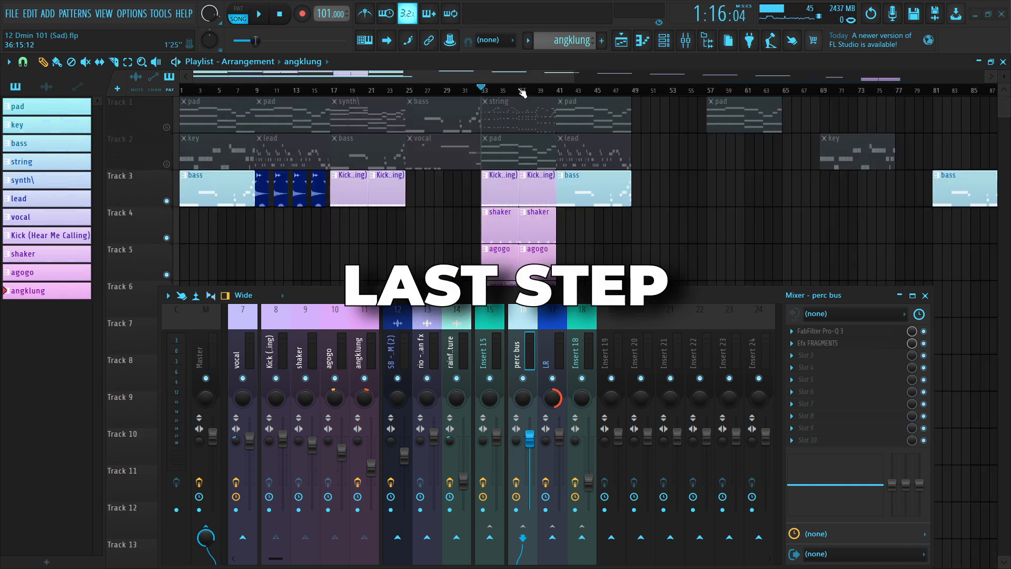
# Hide the mixer, place the song position at bar 41 and highlight that section's lead and bass clips in turn
pyautogui.press('F9')
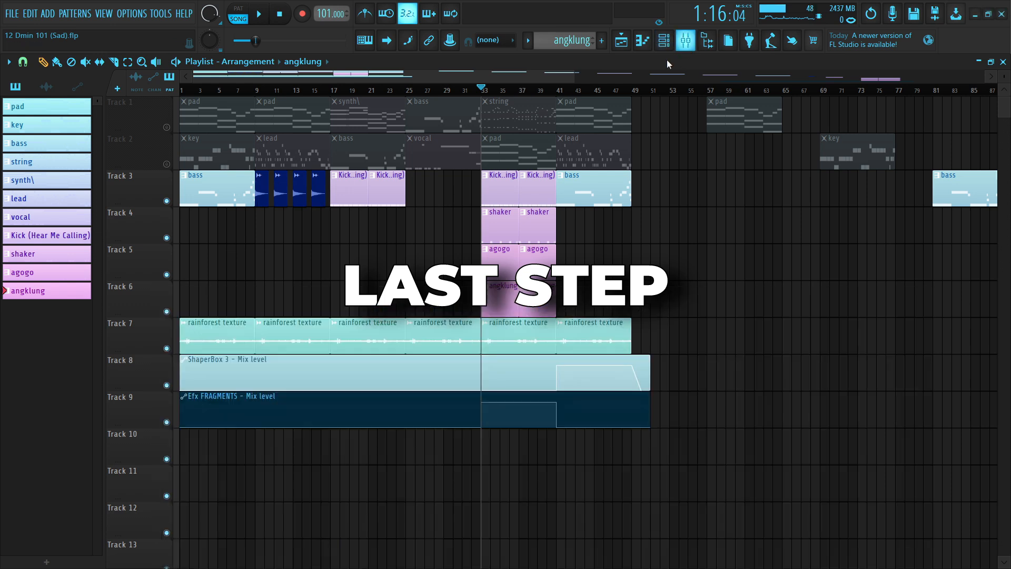
pyautogui.click(560, 90)
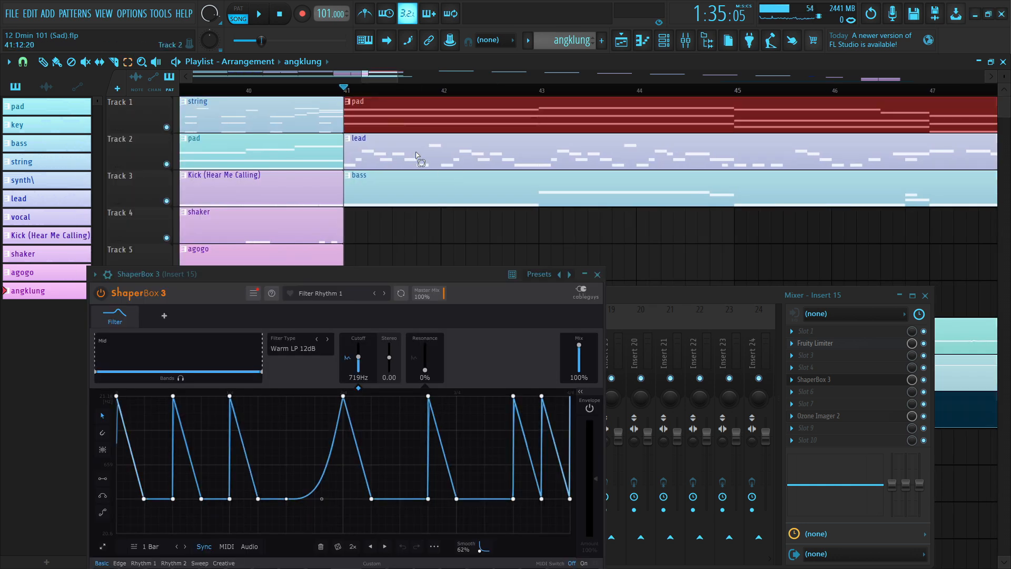
pyautogui.click(416, 156)
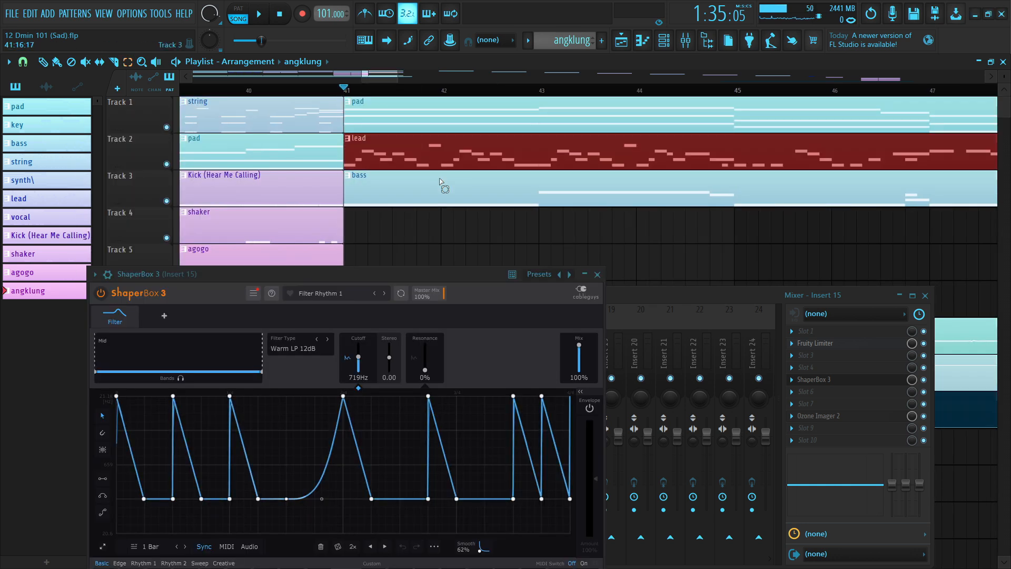
pyautogui.click(446, 190)
pyautogui.scroll(-1, 398, 99)
pyautogui.scroll(-1, 397, 99)
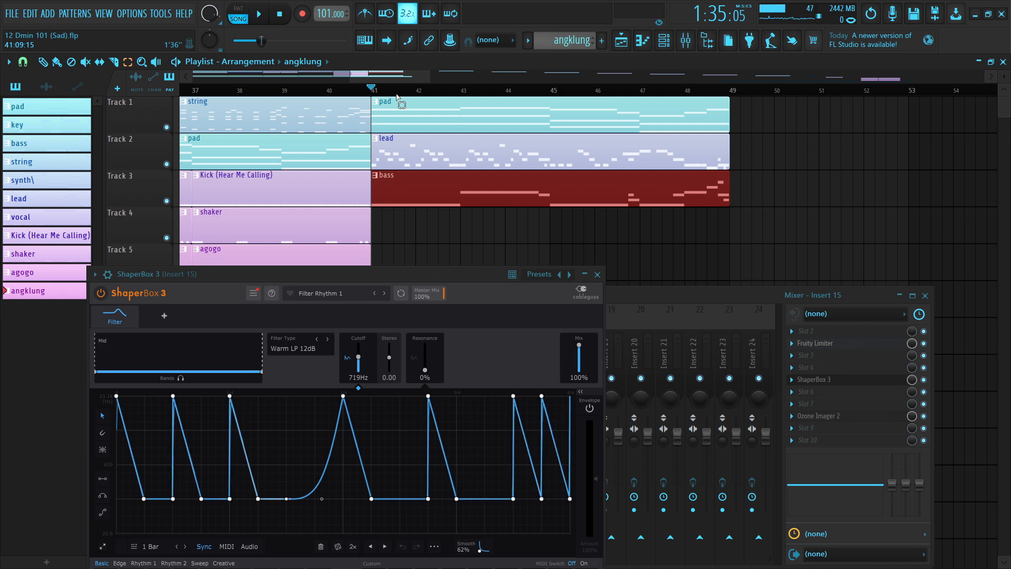
# Examine the Filter Rhythm 1 preset and its filter curve in ShaperBox 3 on Insert 15, including the preset browser, and close the plugin
pyautogui.scroll(-1, 398, 99)
pyautogui.moveTo(445, 270); pyautogui.dragTo(492, 163)
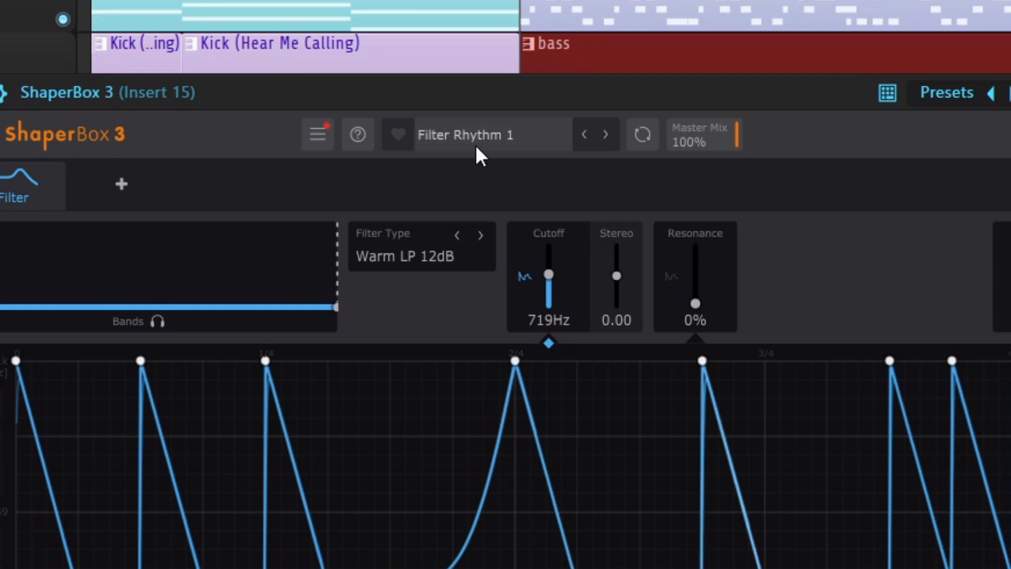
pyautogui.click(421, 138)
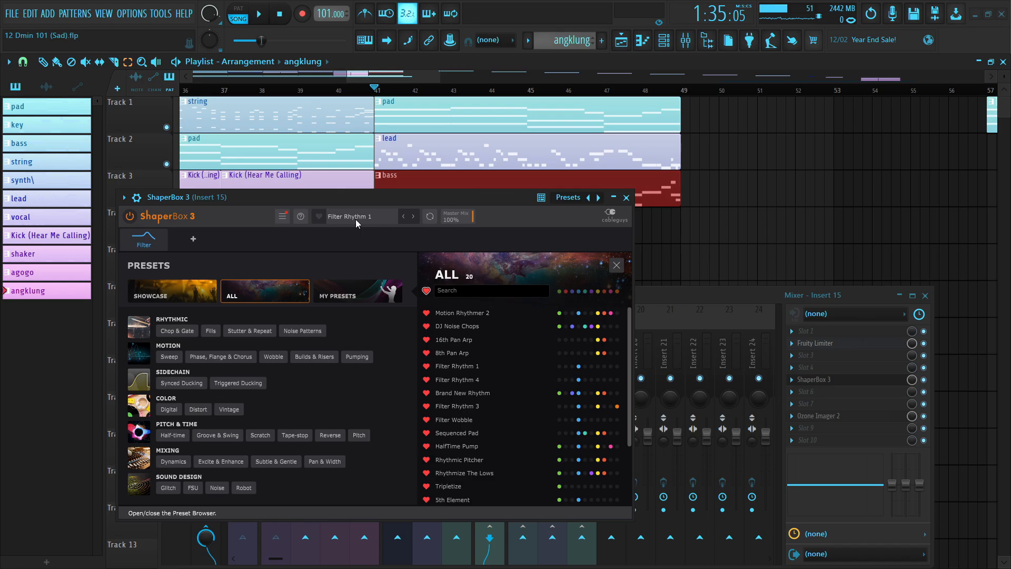
pyautogui.click(463, 136)
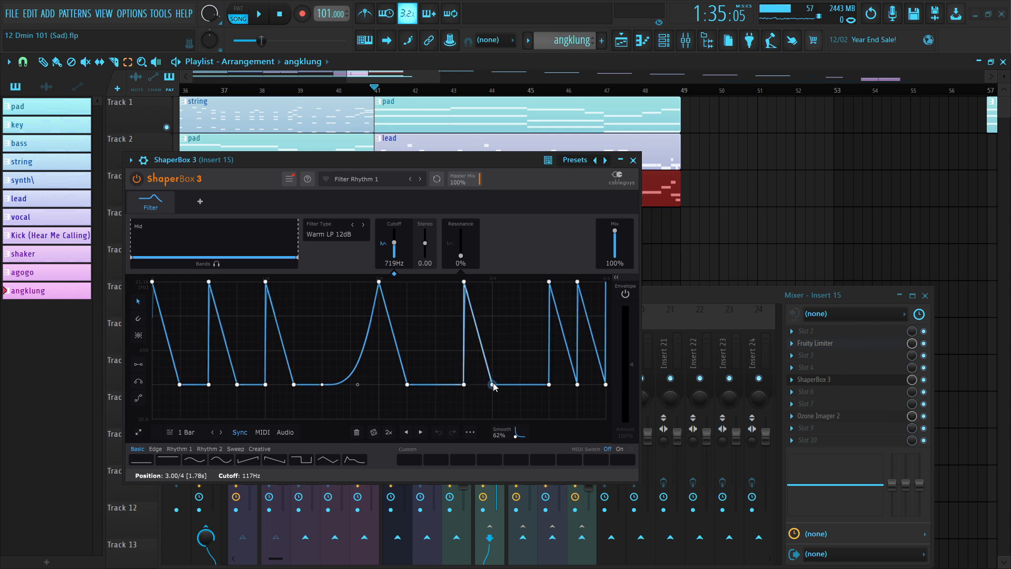
pyautogui.click(633, 160)
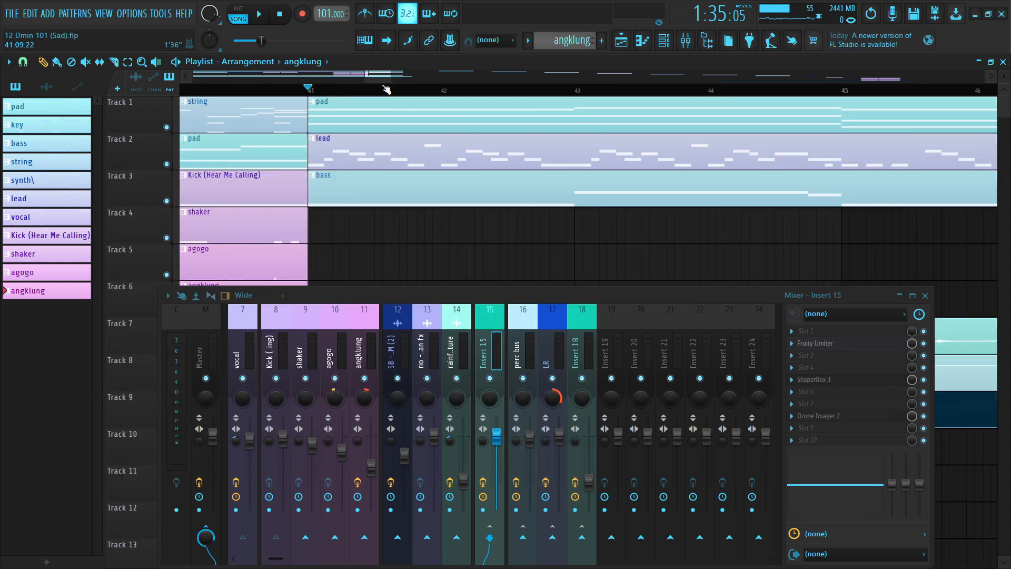
# Audition the section from bar 41 with Insert 15's effects switched off, and again with the effects restored and ShaperBox 3 open
pyautogui.scroll(-2, 411, 77)
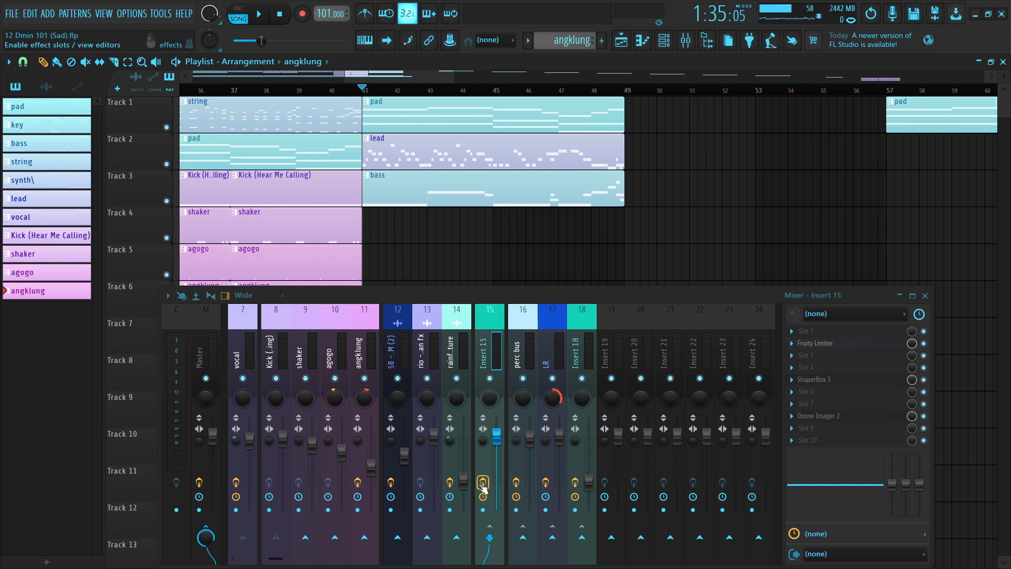
pyautogui.click(482, 483)
pyautogui.press('space')
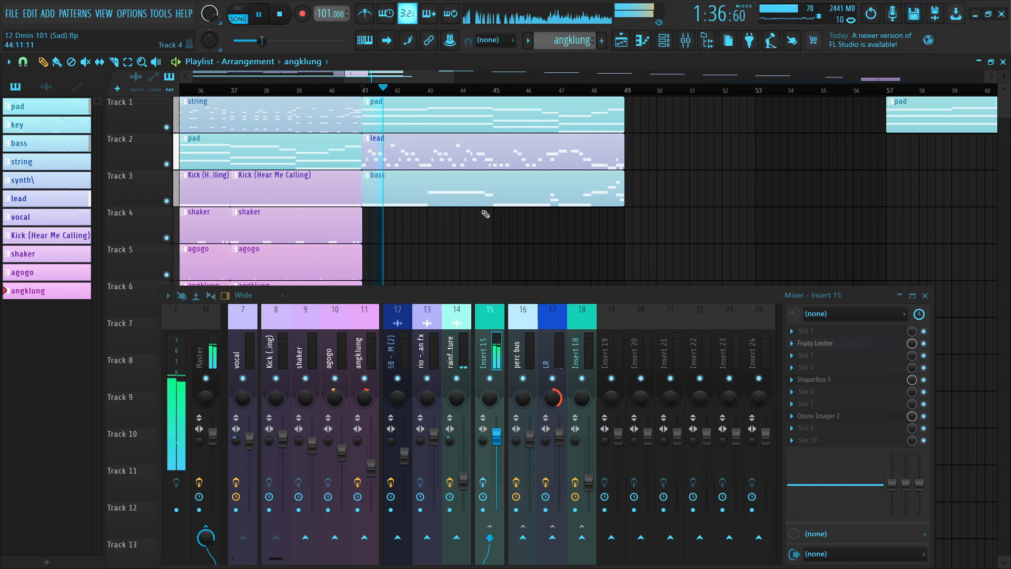
pyautogui.scroll(-1, 485, 216)
pyautogui.scroll(1, 485, 216)
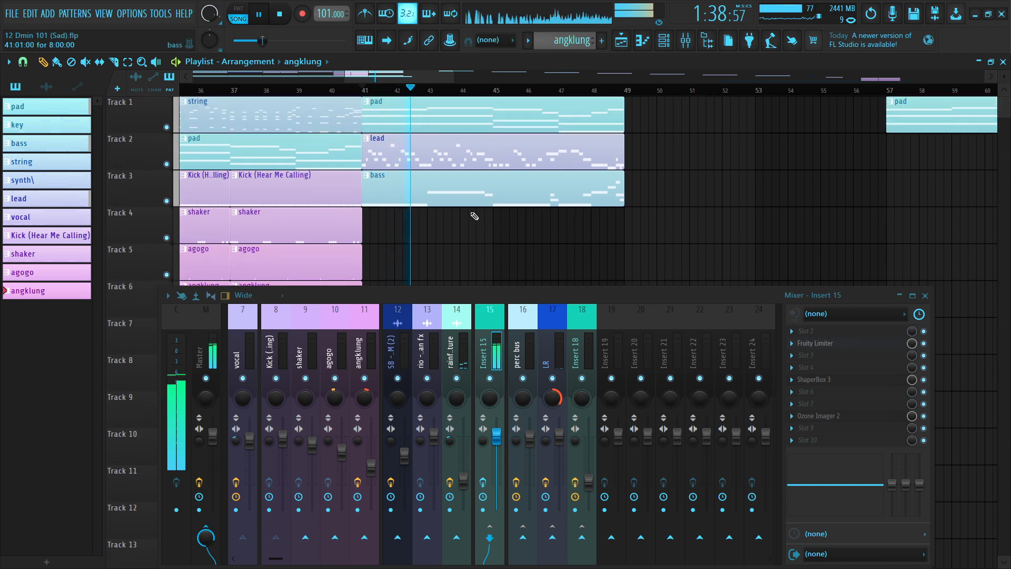
pyautogui.press('space')
pyautogui.hotkey('ctrl', 'z')
pyautogui.scroll(2, 385, 106)
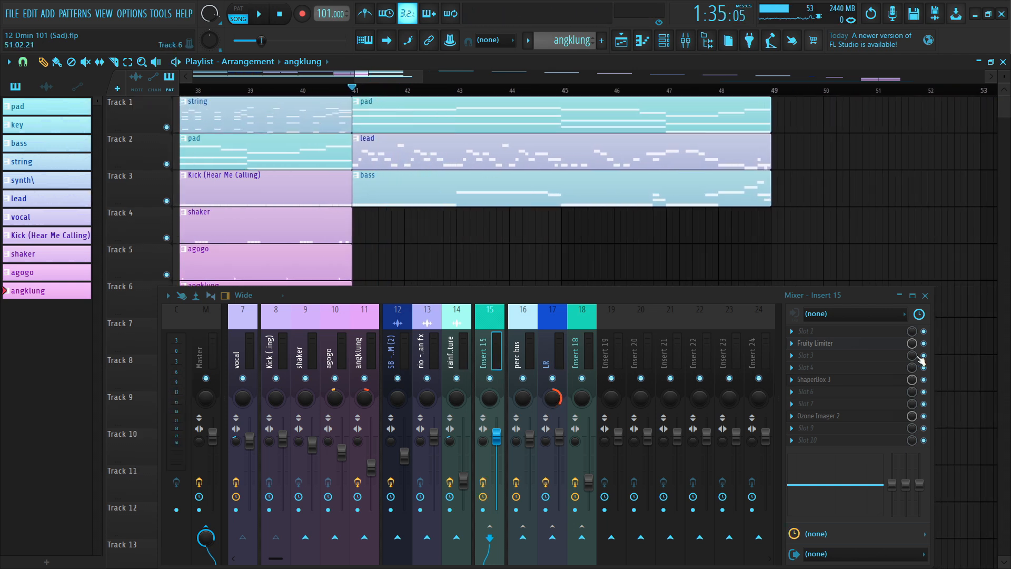
pyautogui.click(811, 380)
pyautogui.press('space')
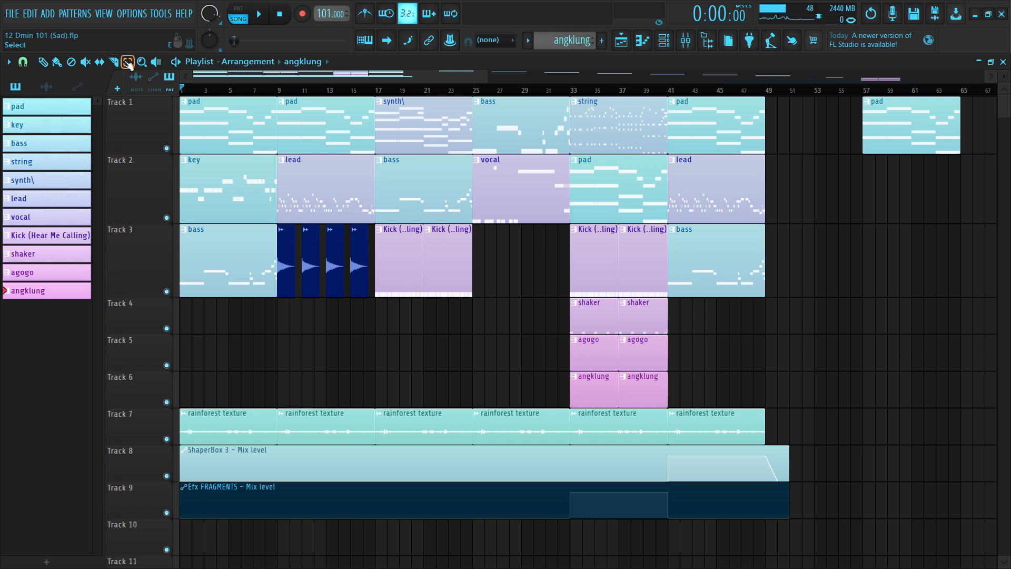
# Turn on auto-scrolling for the playlist and play the whole arrangement from bar 1
pyautogui.moveTo(787, 121); pyautogui.dragTo(798, 224)
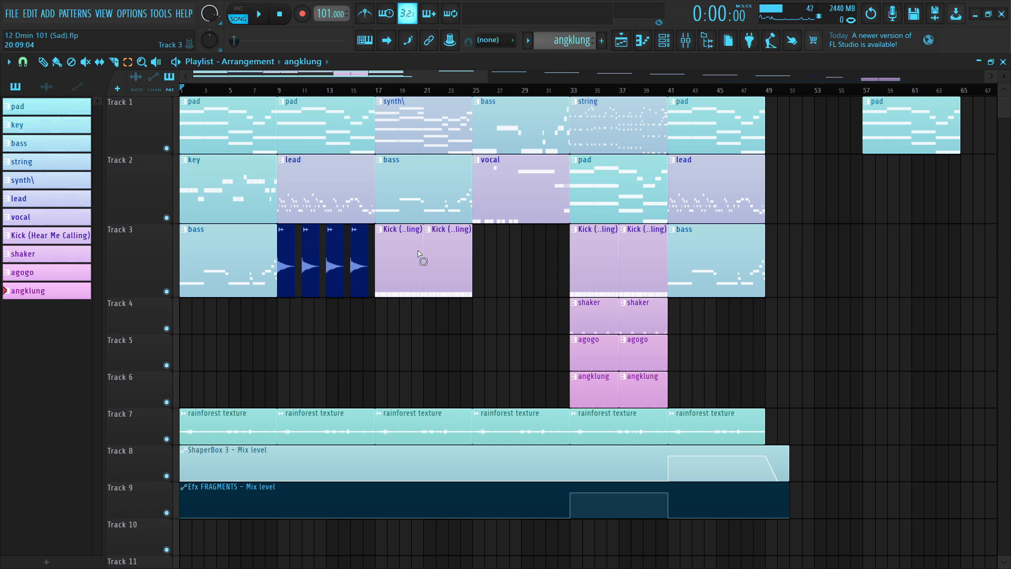
pyautogui.scroll(1, 270, 128)
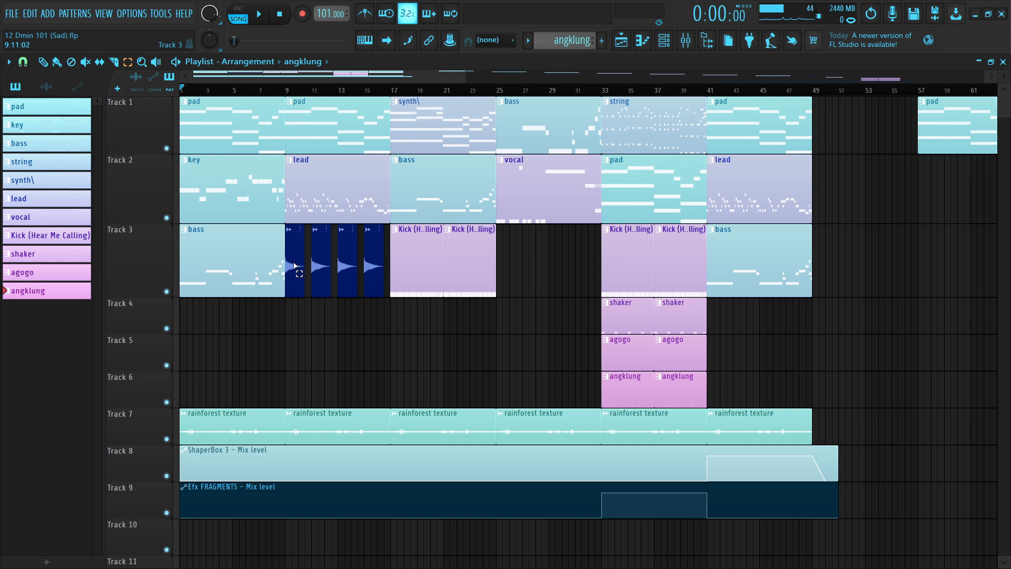
pyautogui.click(390, 43)
pyautogui.press('space')
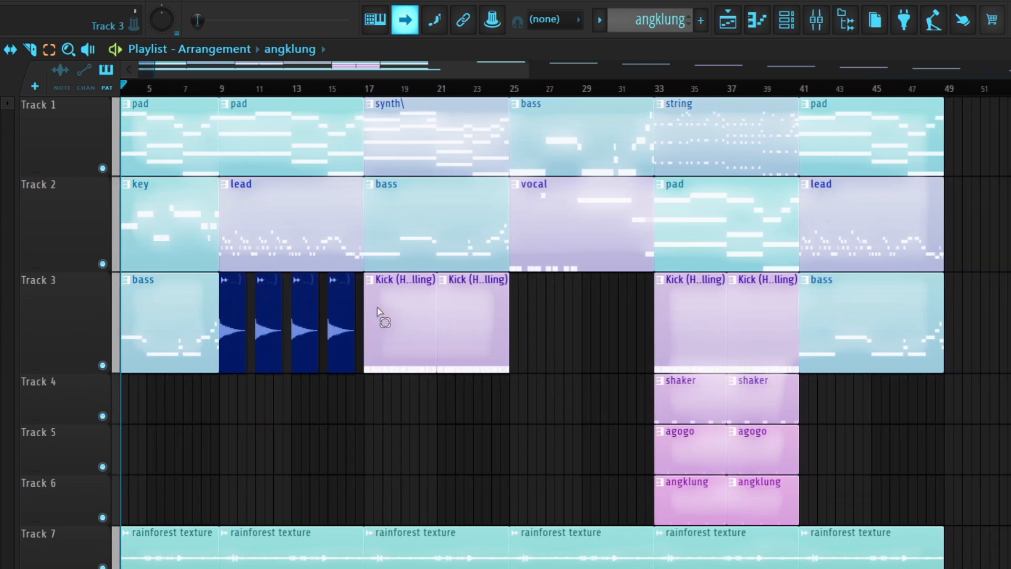
# Show the mixer during playback, inspect the bass, key, pad, synth, lead and vocal tracks in turn, and hide the mixer again
pyautogui.click(816, 20)
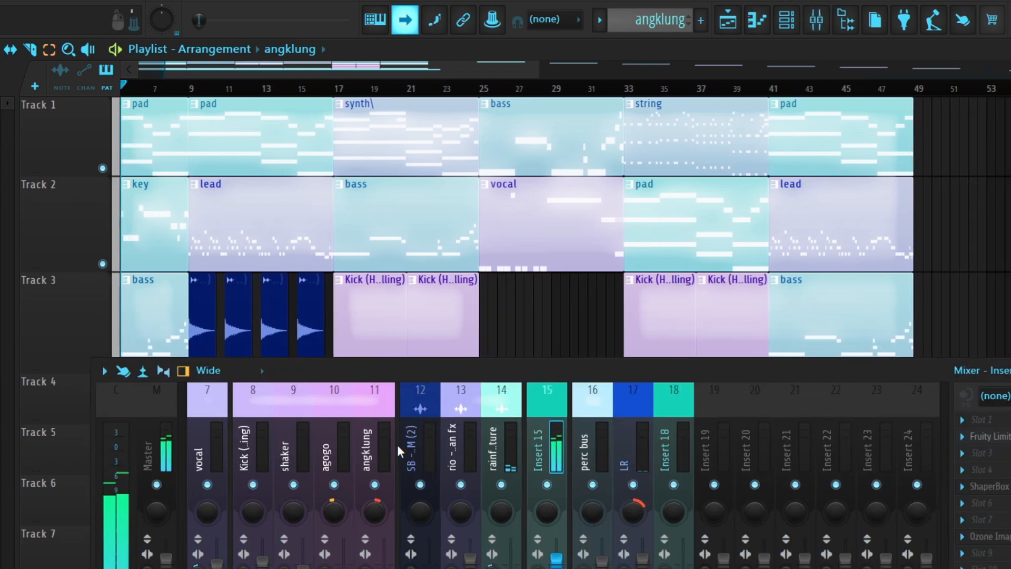
pyautogui.click(371, 447)
pyautogui.scroll(6, 343, 440)
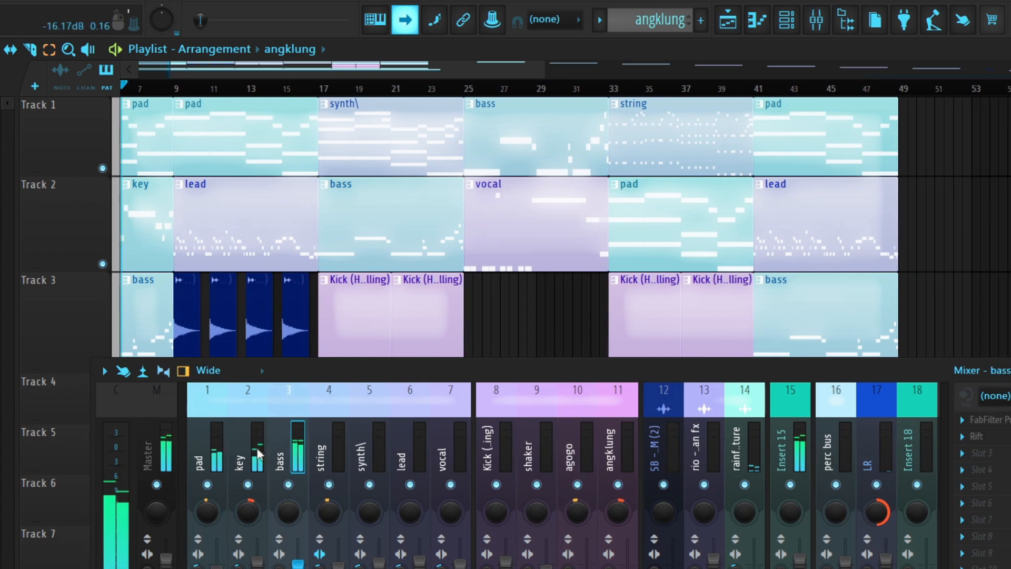
pyautogui.click(252, 452)
pyautogui.click(217, 448)
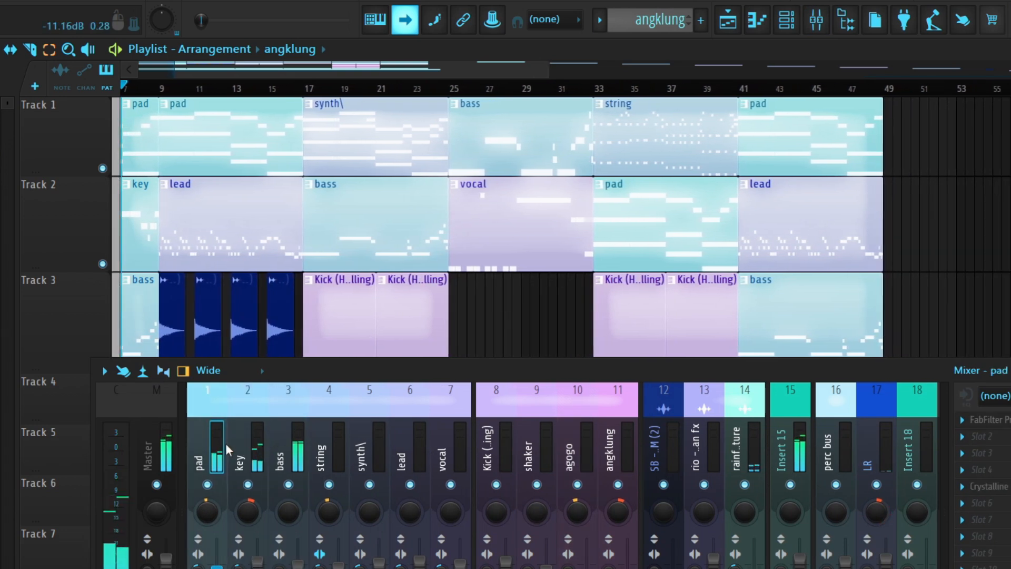
pyautogui.click(379, 456)
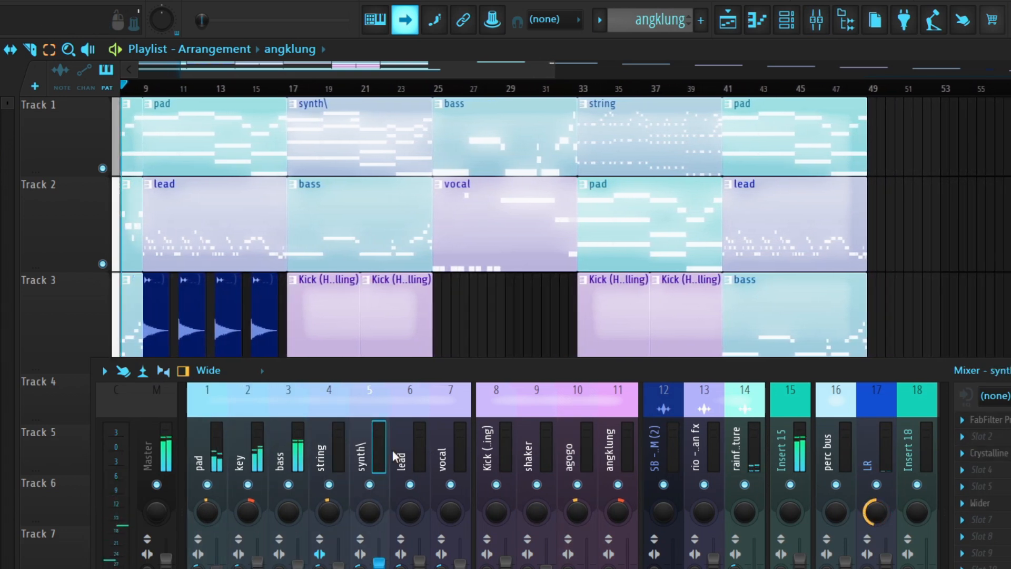
pyautogui.click(424, 450)
pyautogui.click(440, 448)
pyautogui.click(416, 449)
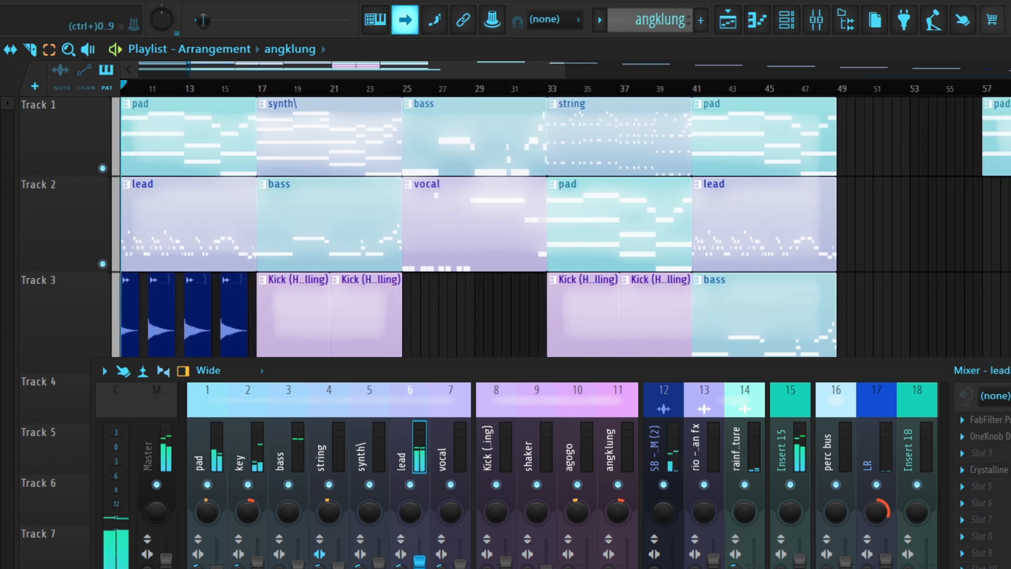
pyautogui.click(816, 20)
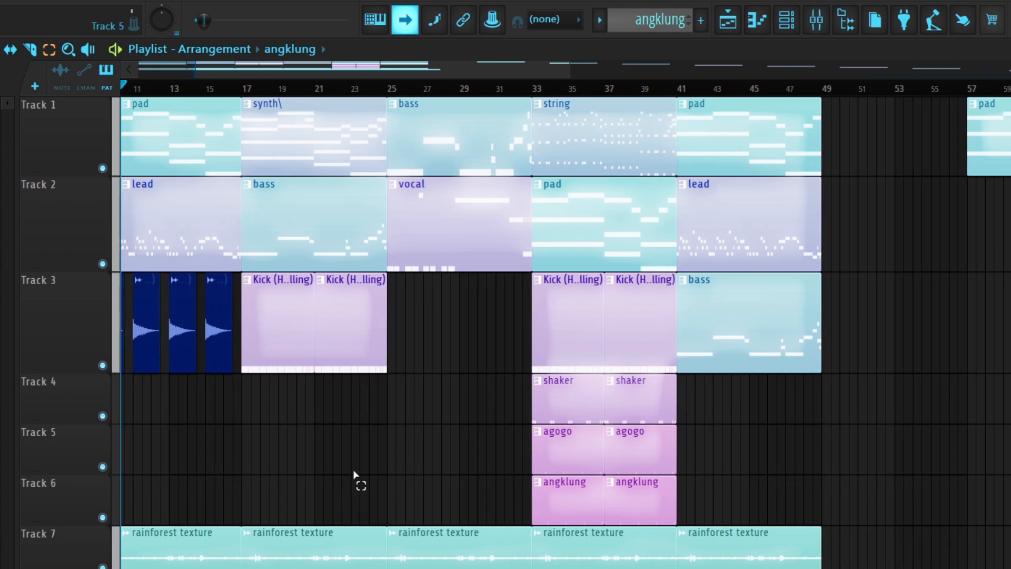